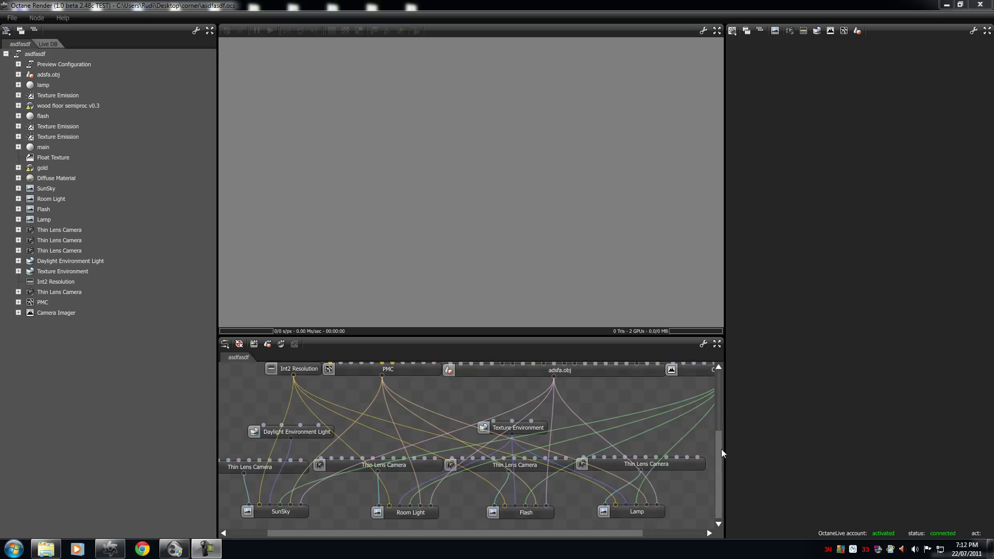
# Select the adsfa.obj mesh node to start the room preview and list its glossy, diffuse and specular materials
pyautogui.scroll(2, 718, 423)
pyautogui.moveTo(541, 533); pyautogui.dragTo(590, 528)
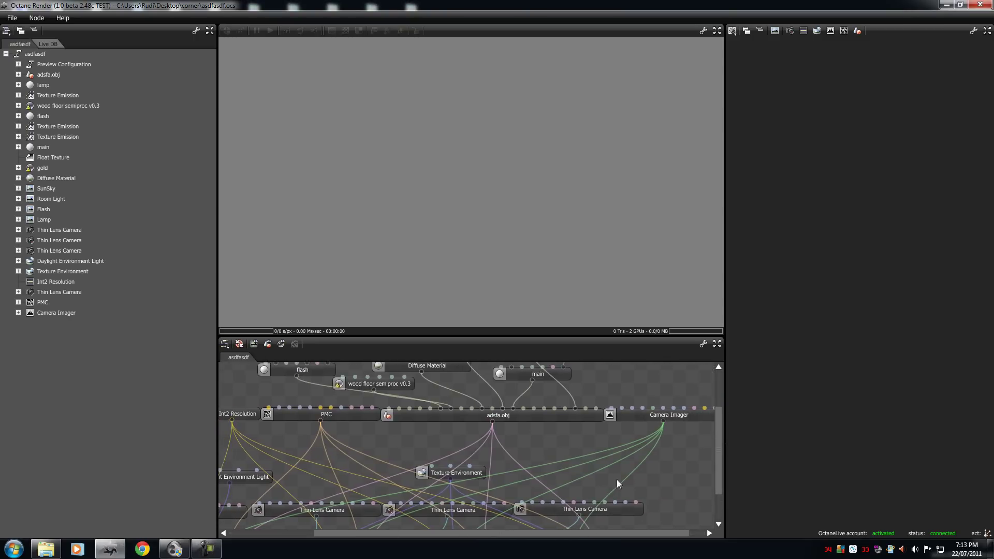
pyautogui.click(545, 420)
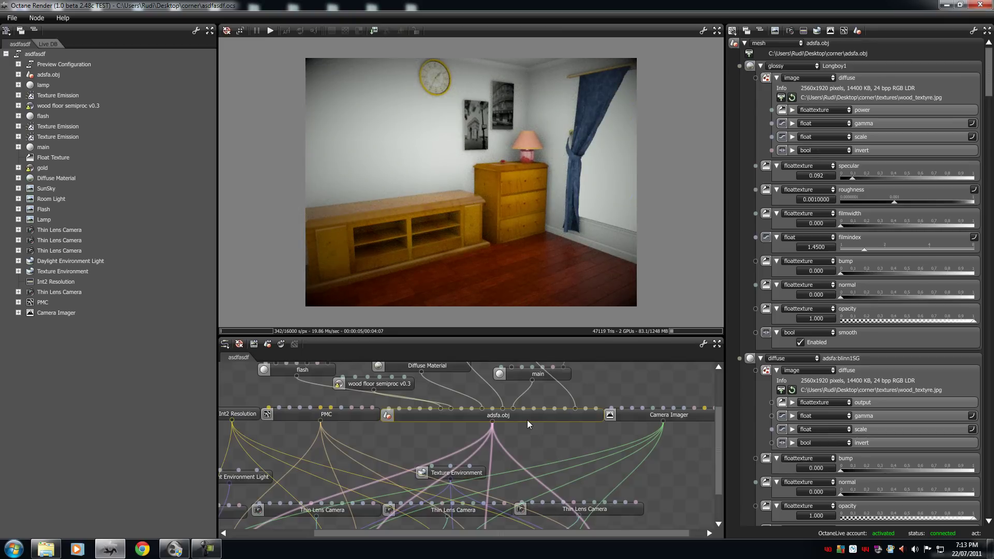
pyautogui.click(760, 30)
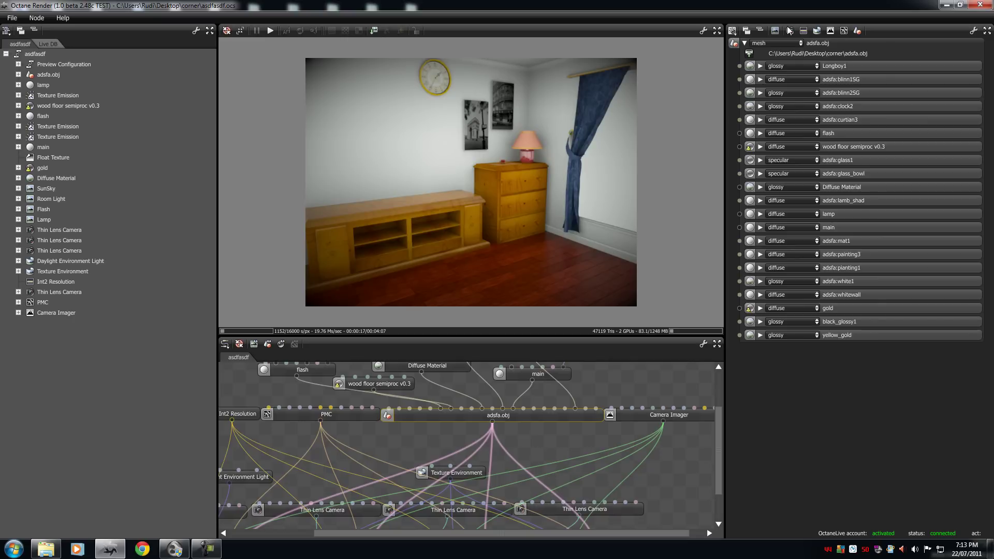
# Lower the mesh preview kernel's specular depth from 5 to 2
pyautogui.click(803, 32)
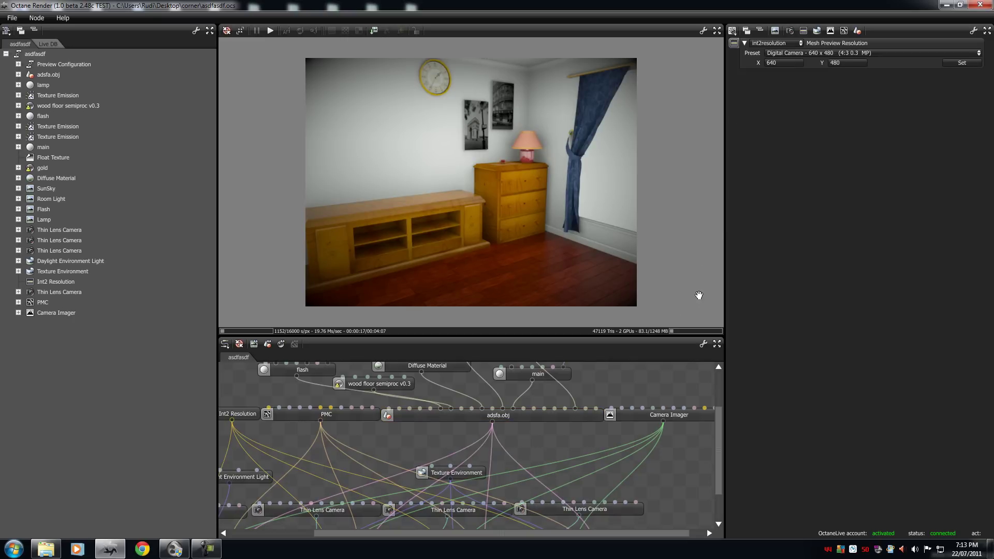
pyautogui.click(588, 415)
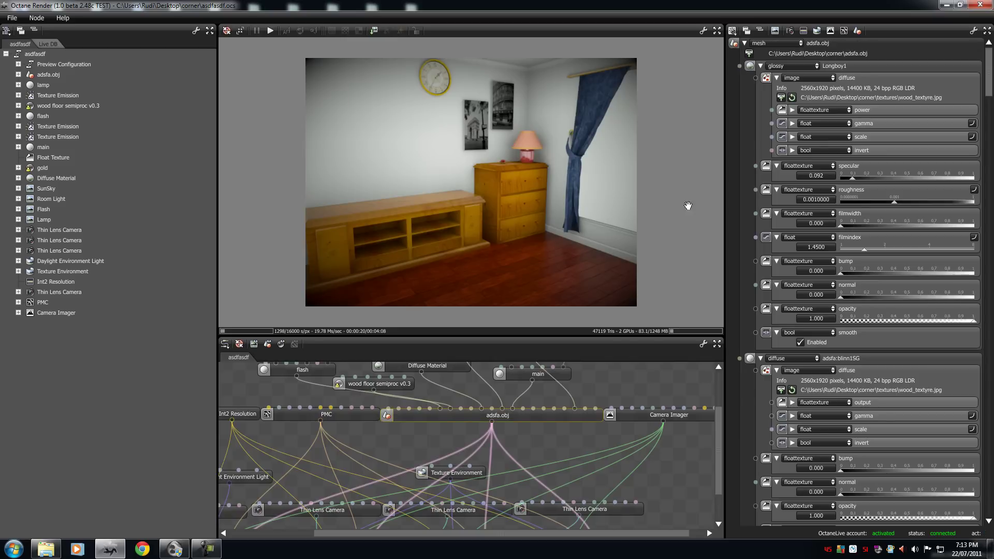
pyautogui.click(845, 33)
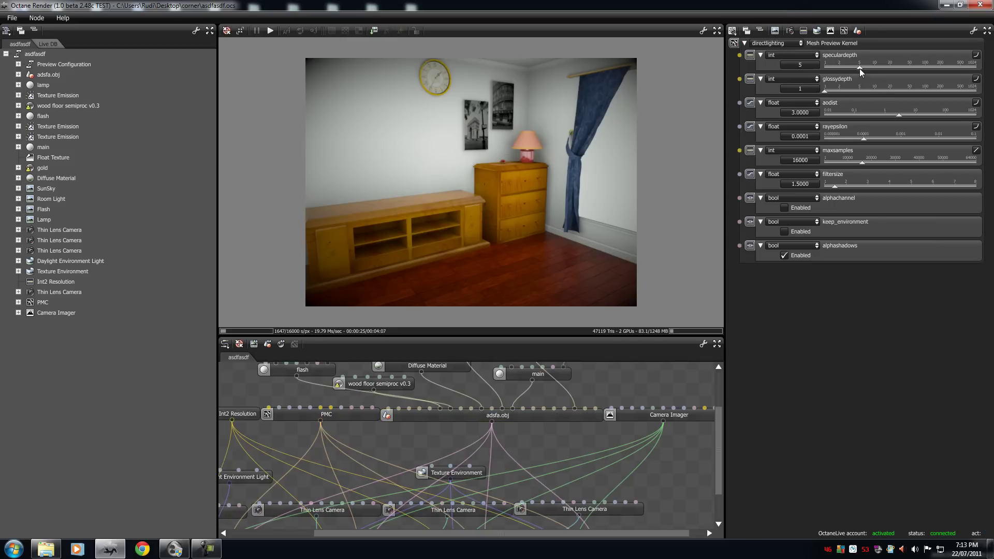
pyautogui.moveTo(860, 68)
pyautogui.mouseDown()
pyautogui.moveTo(821, 73)
pyautogui.moveTo(841, 70)
pyautogui.mouseUp()
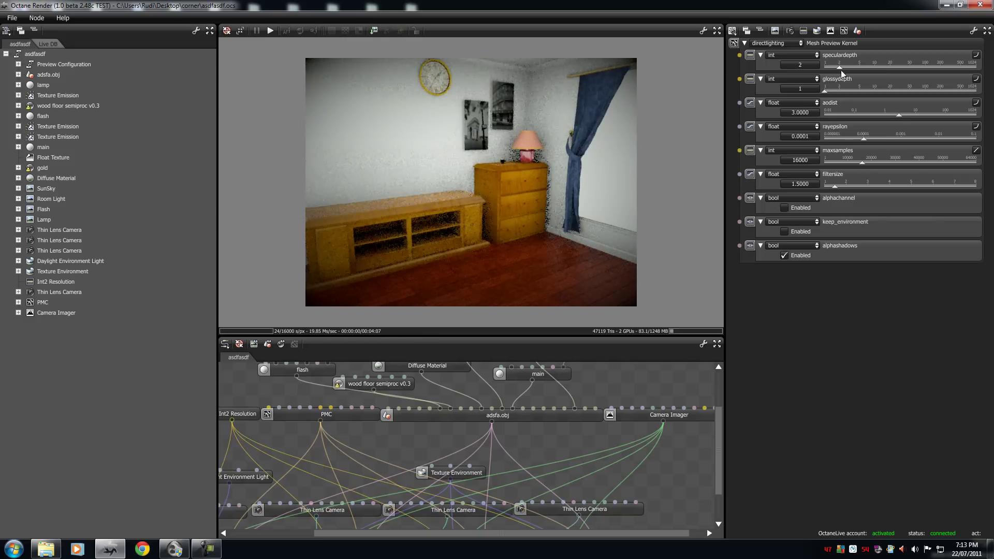
# Show the mesh preview resolution at the Digital Camera 640 x 480 preset
pyautogui.click(804, 33)
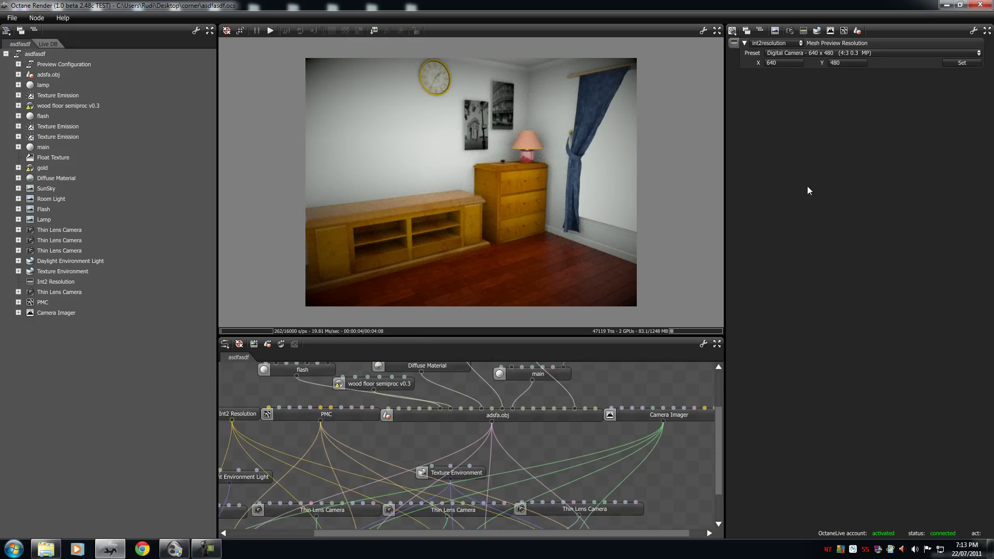
pyautogui.moveTo(719, 452); pyautogui.dragTo(374, 474)
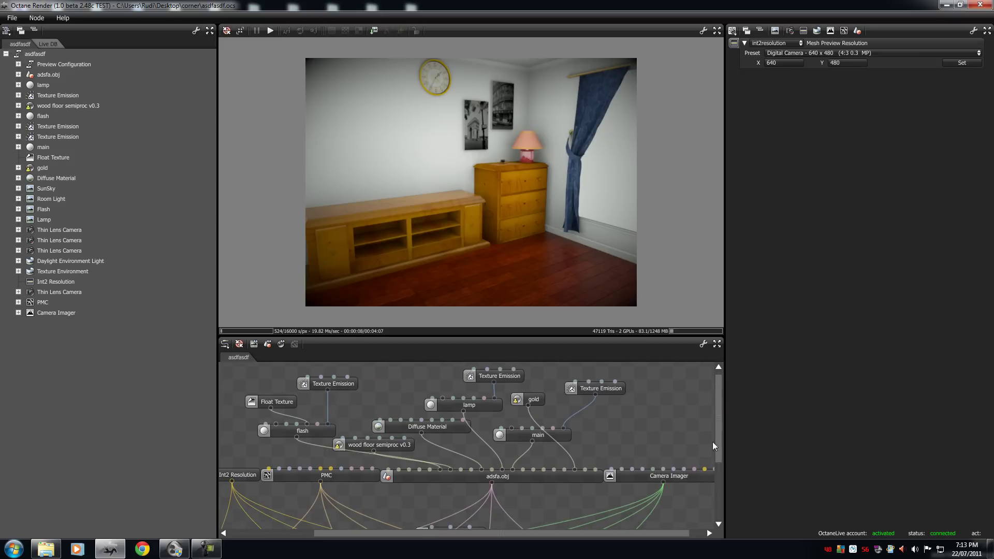
pyautogui.moveTo(718, 404); pyautogui.dragTo(715, 483)
# Select the SunSky render target to show its Thin Lens Camera (fov 66.7161) and daylight settings
pyautogui.moveTo(440, 534); pyautogui.dragTo(394, 531)
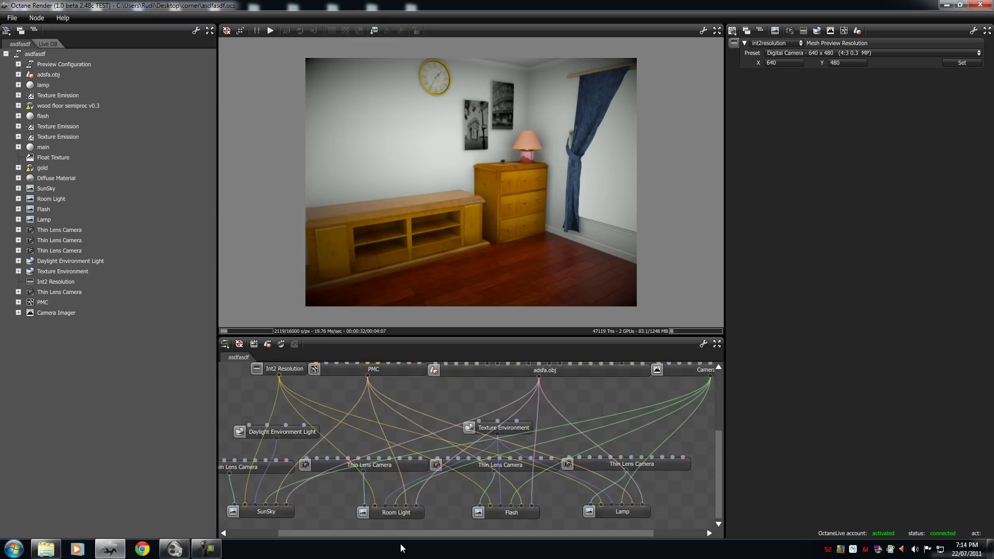
pyautogui.click(264, 512)
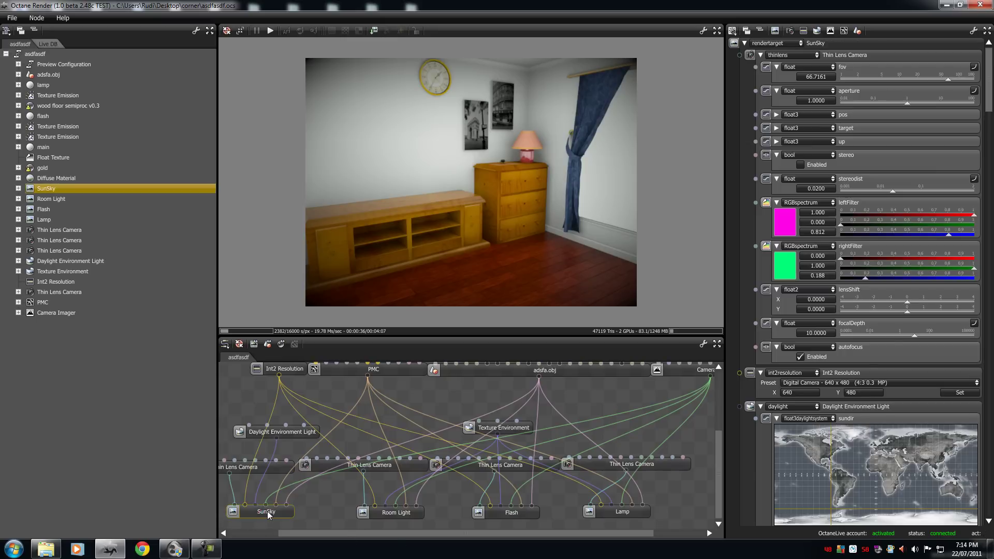
# Check the Int2 Resolution node, then inspect the upper Texture Emission with power 0.0100
pyautogui.click(294, 370)
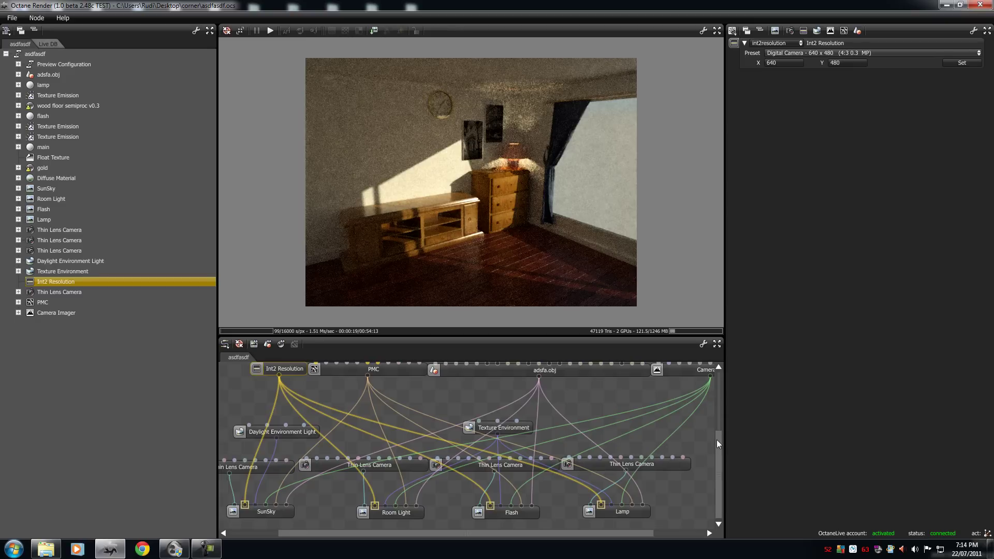
pyautogui.moveTo(716, 440); pyautogui.dragTo(803, 184)
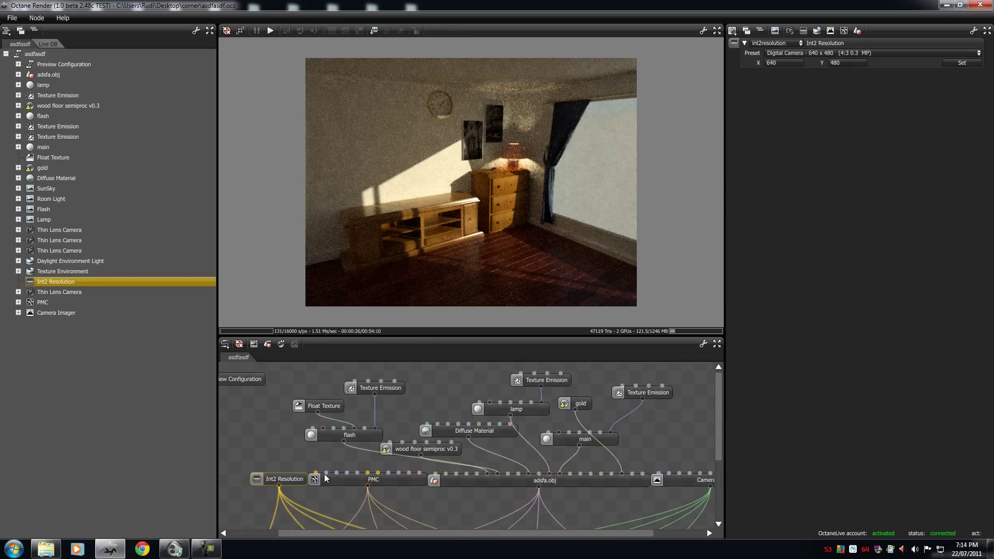
pyautogui.moveTo(746, 444); pyautogui.dragTo(737, 406)
pyautogui.click(548, 381)
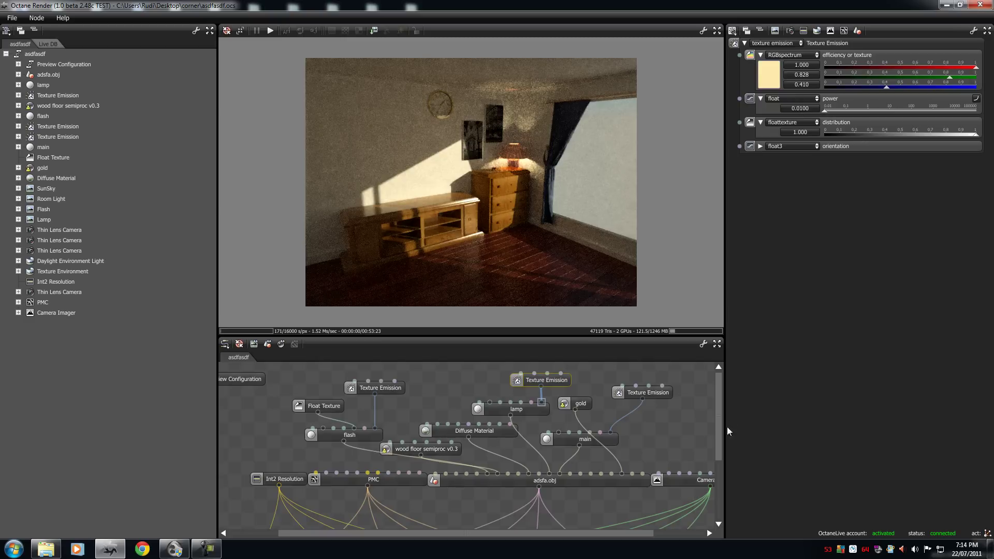
pyautogui.moveTo(720, 397); pyautogui.dragTo(724, 475)
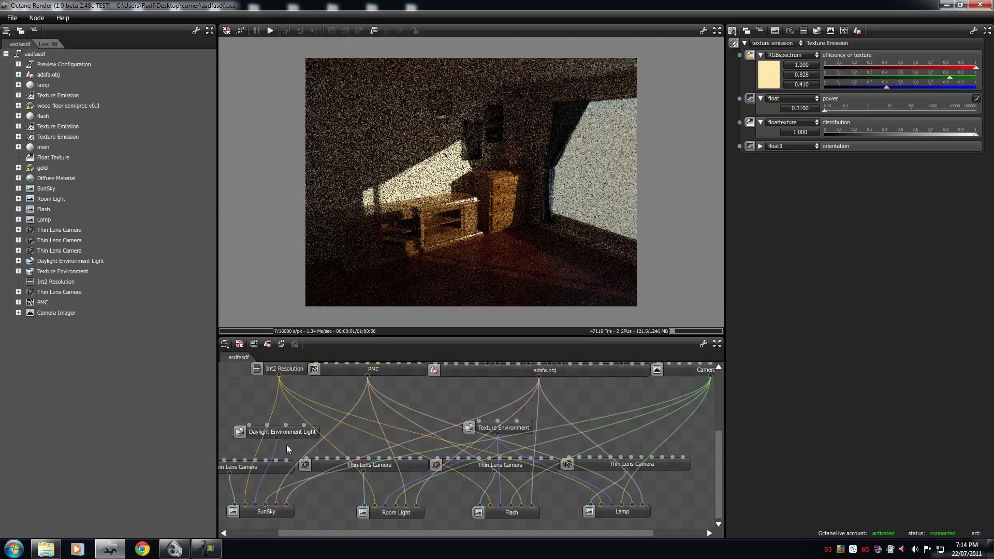
# Render the Room Light target, trying the upper emission at about 12 before returning it to 0.0100
pyautogui.click(392, 513)
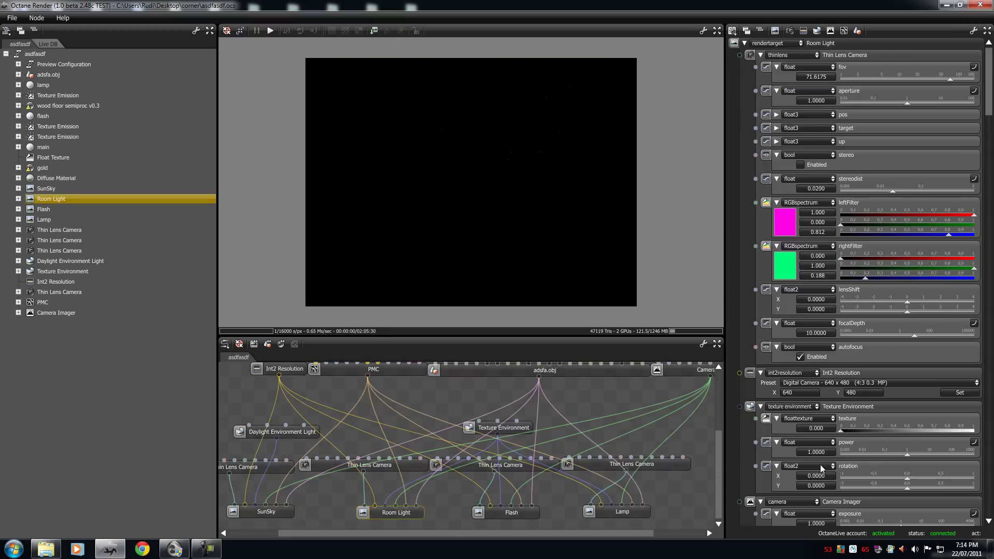
pyautogui.moveTo(719, 448); pyautogui.dragTo(725, 390)
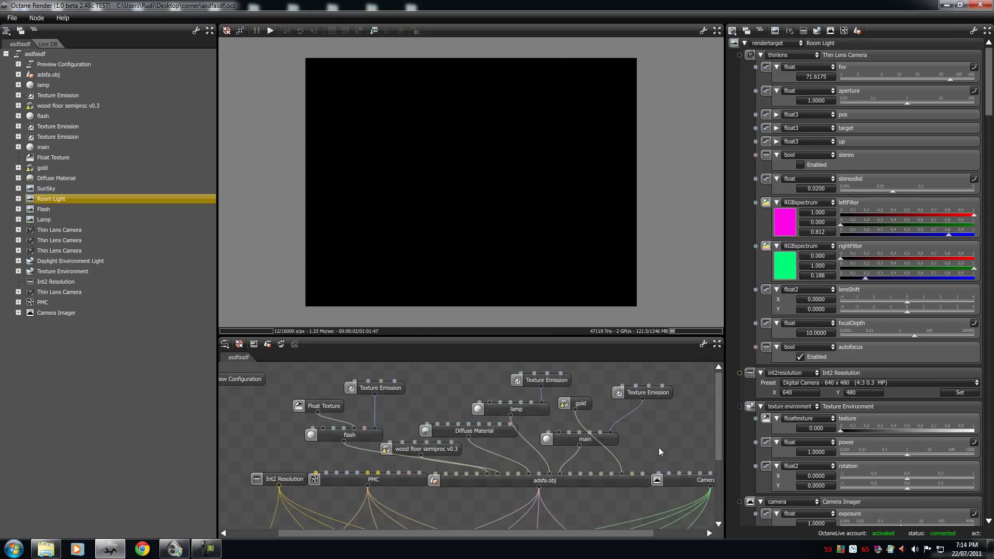
pyautogui.click(569, 381)
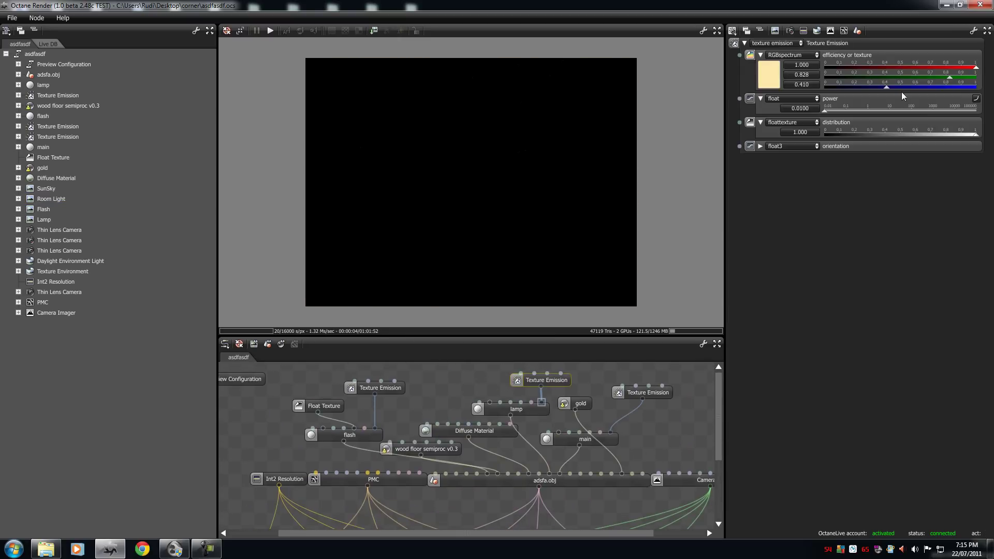
pyautogui.click(891, 110)
pyautogui.moveTo(718, 380); pyautogui.dragTo(720, 456)
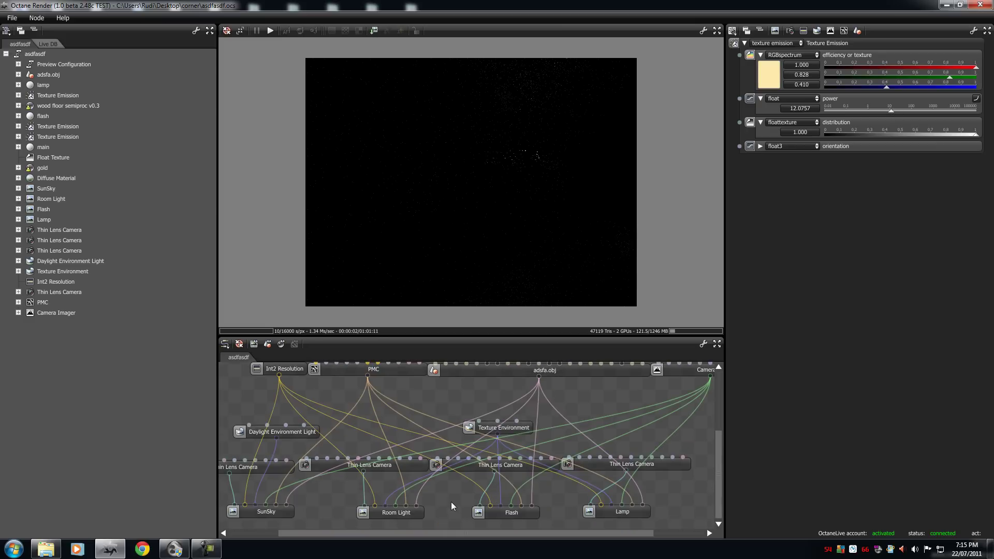
pyautogui.click(396, 512)
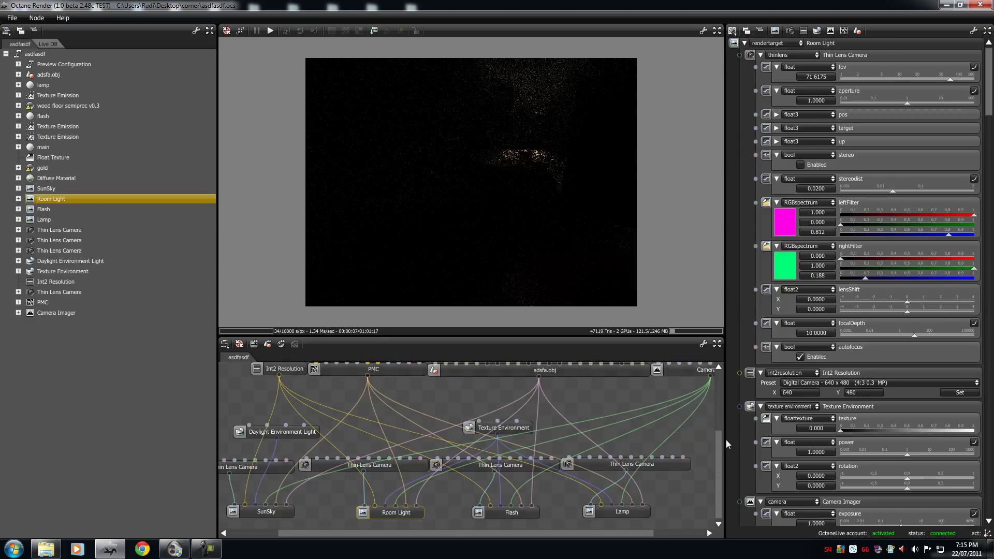
pyautogui.moveTo(719, 439); pyautogui.dragTo(719, 386)
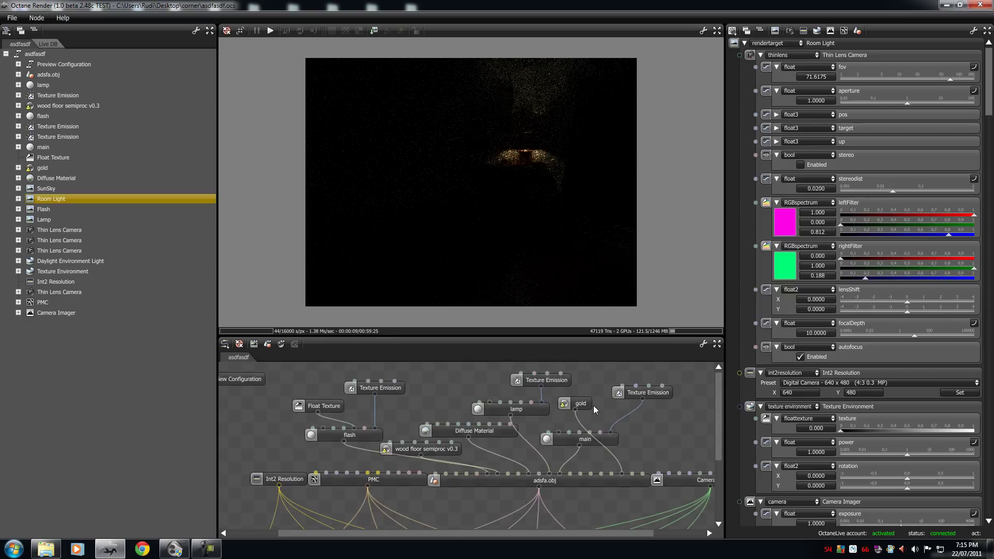
pyautogui.click(557, 381)
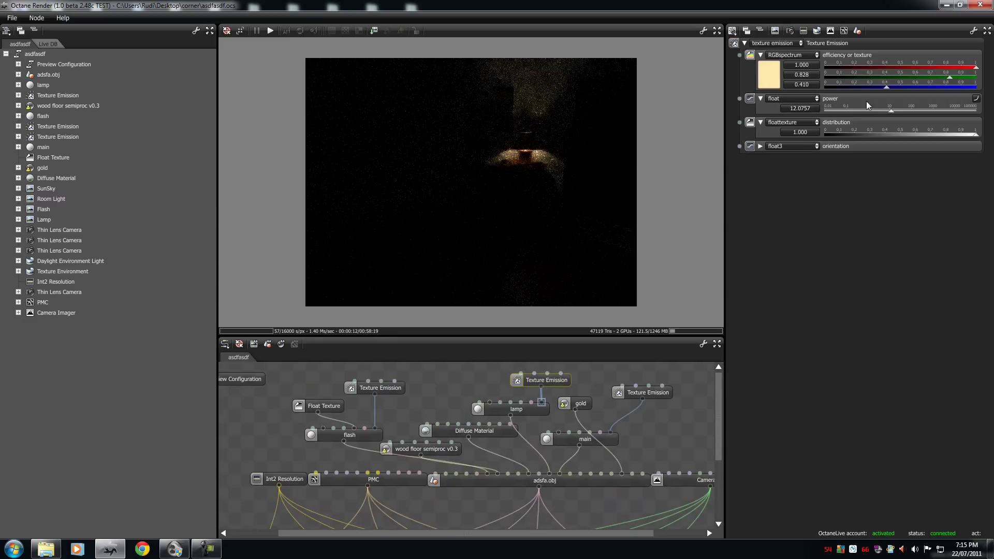
pyautogui.moveTo(852, 113); pyautogui.dragTo(824, 111)
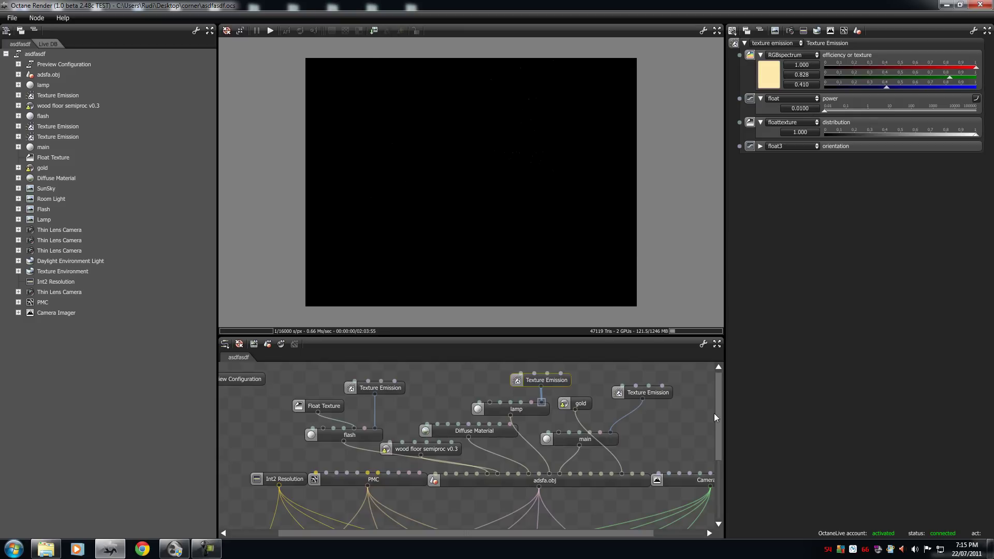
pyautogui.moveTo(717, 417)
pyautogui.mouseDown()
pyautogui.moveTo(722, 480)
pyautogui.moveTo(728, 405)
pyautogui.moveTo(703, 405)
pyautogui.mouseUp()
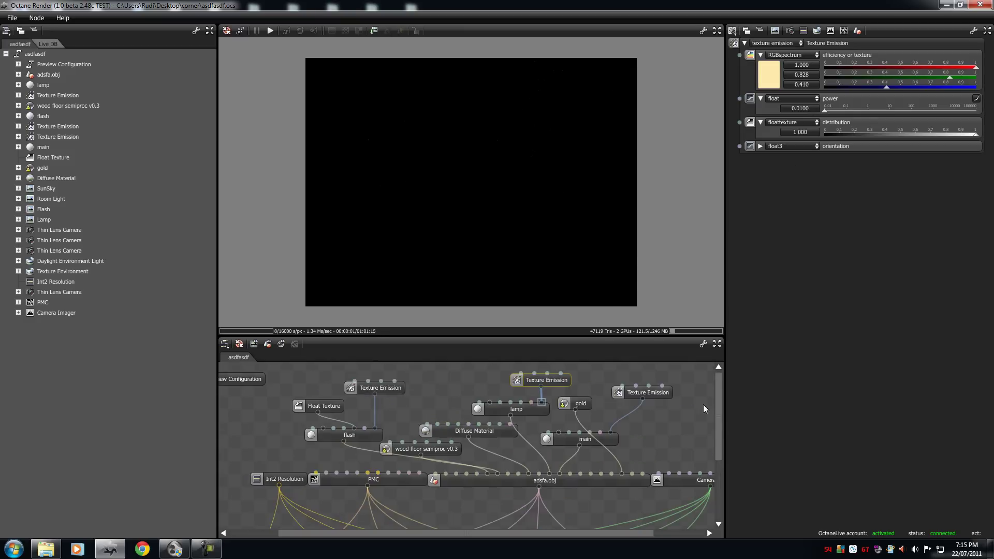
# Set the right-hand Texture Emission's power to 431.3327 to light the room
pyautogui.click(639, 396)
pyautogui.moveTo(908, 106); pyautogui.dragTo(898, 108)
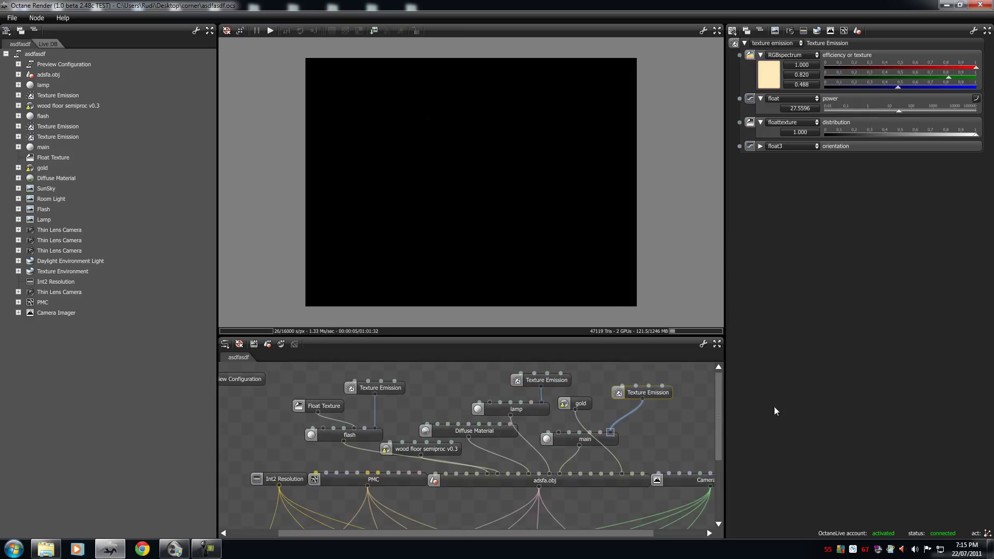
pyautogui.click(943, 110)
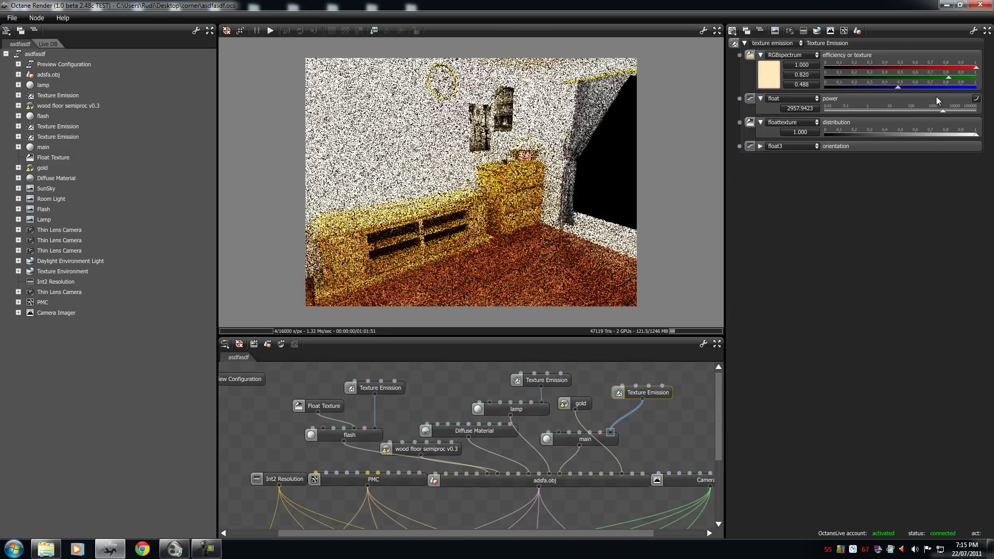
pyautogui.click(924, 111)
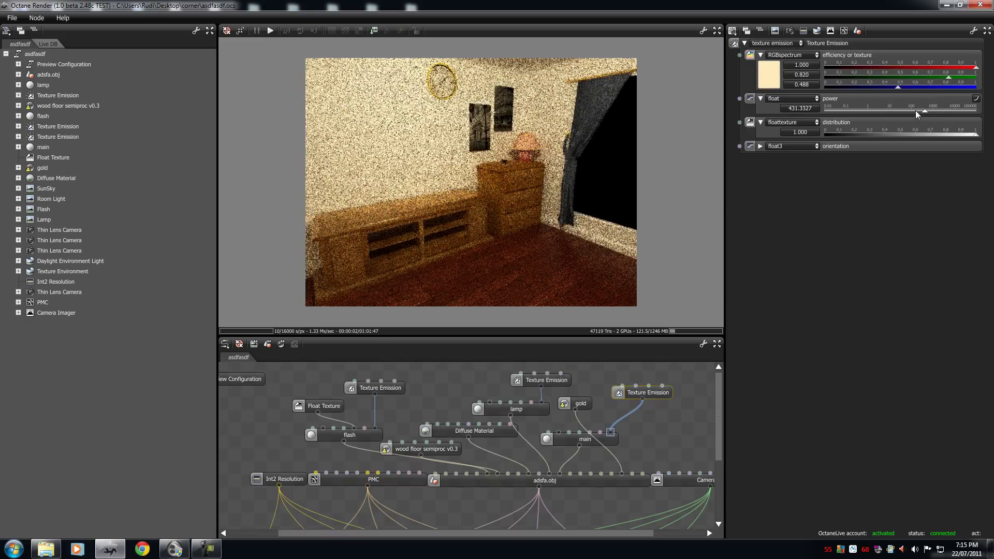
pyautogui.moveTo(716, 402); pyautogui.dragTo(722, 477)
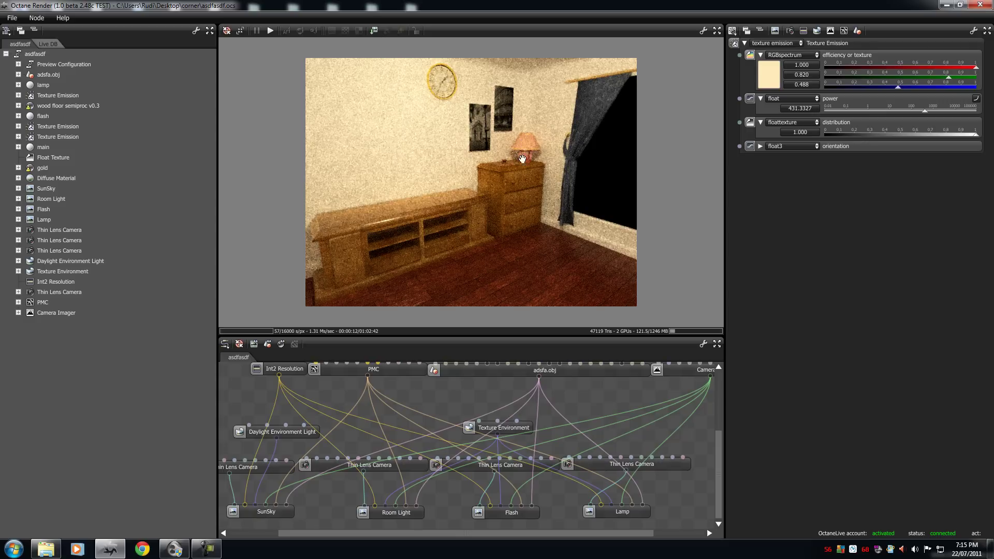
# On the Flash render target, raise the flash Texture Emission efficiency to 0.587
pyautogui.click(512, 514)
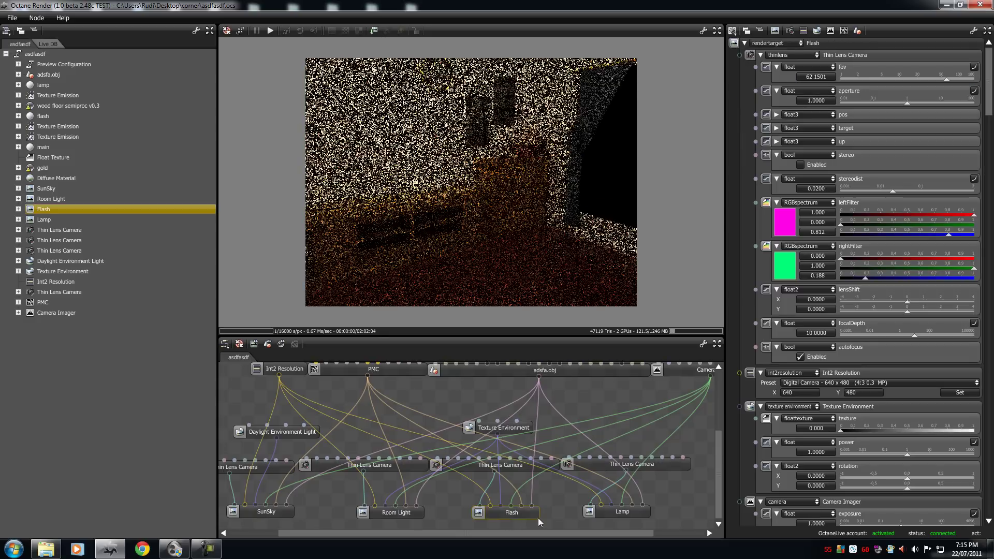
pyautogui.moveTo(721, 446); pyautogui.dragTo(725, 386)
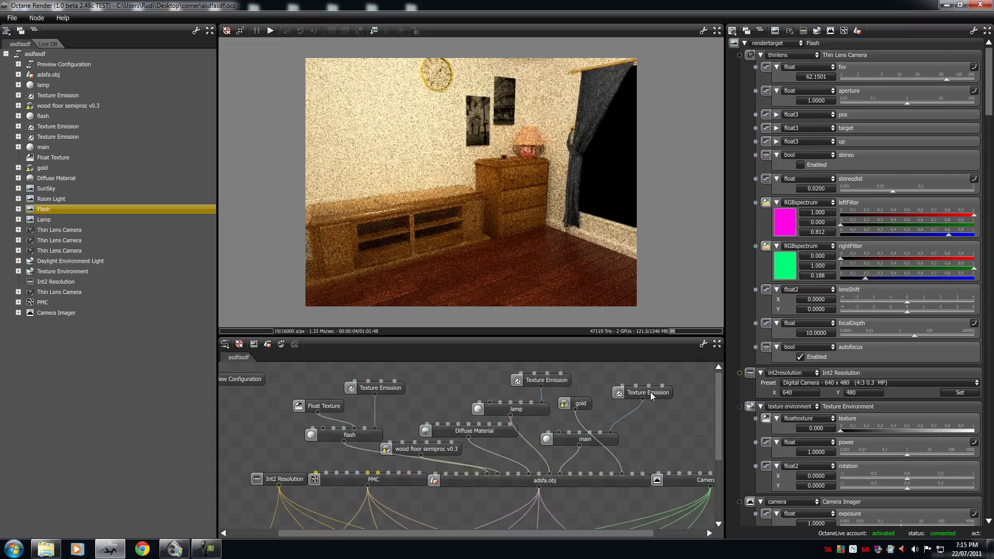
pyautogui.click(624, 389)
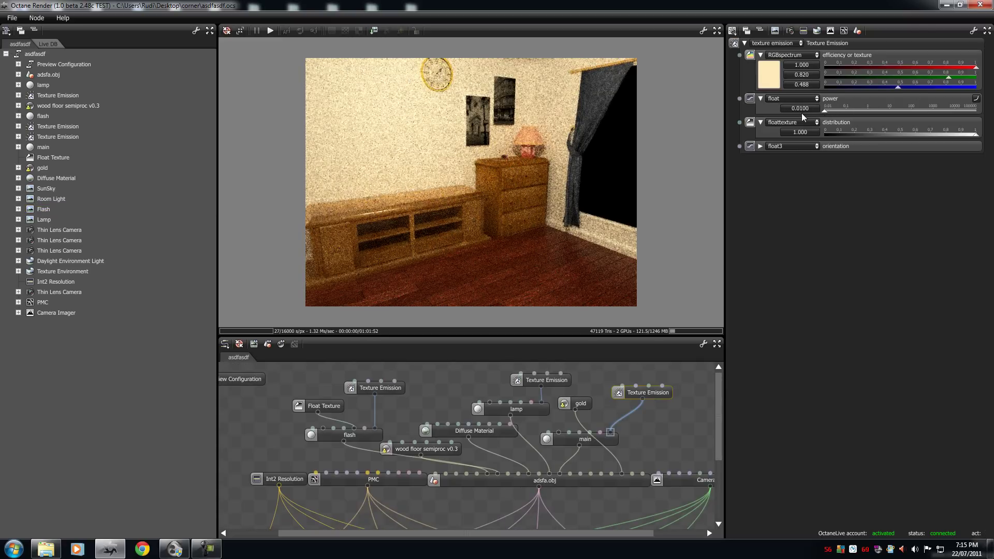
pyautogui.click(361, 391)
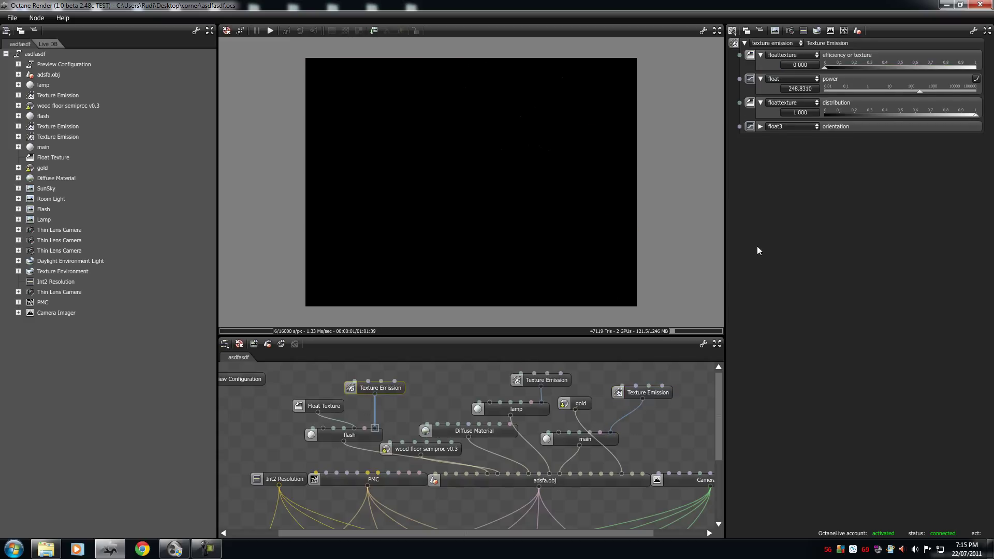
pyautogui.click(912, 67)
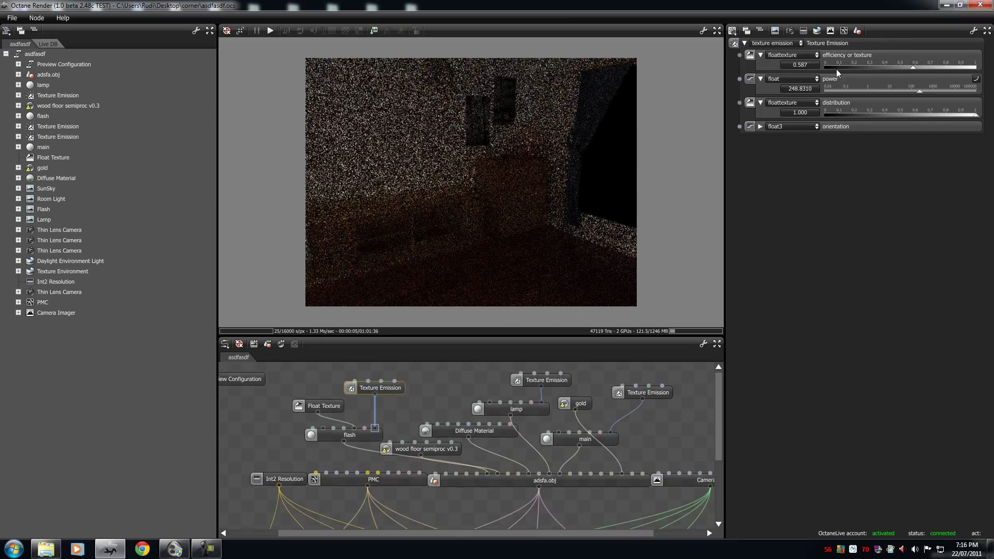
pyautogui.moveTo(718, 388); pyautogui.dragTo(717, 446)
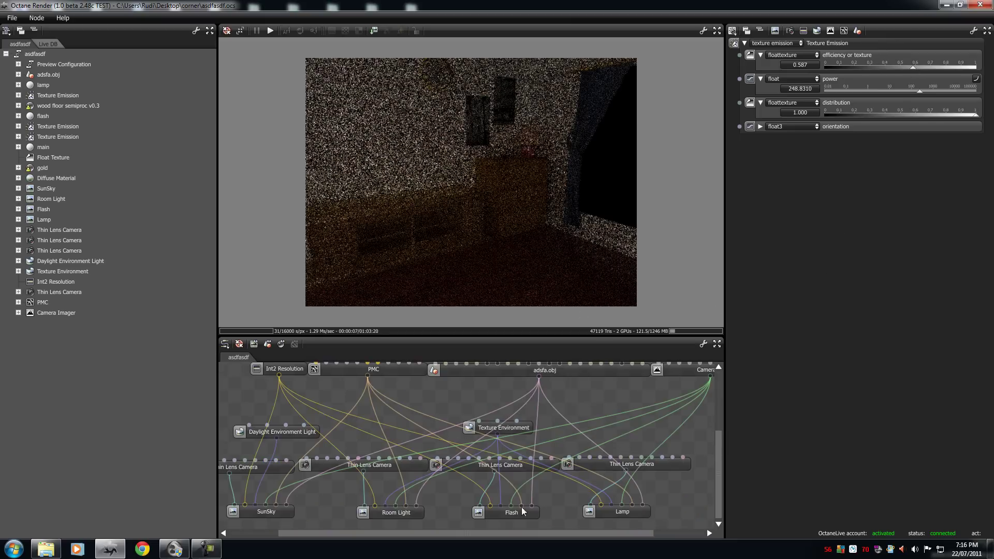
# Reframe the SunSky render target's camera on the cabinet and window
pyautogui.click(262, 511)
pyautogui.moveTo(445, 311); pyautogui.dragTo(480, 198)
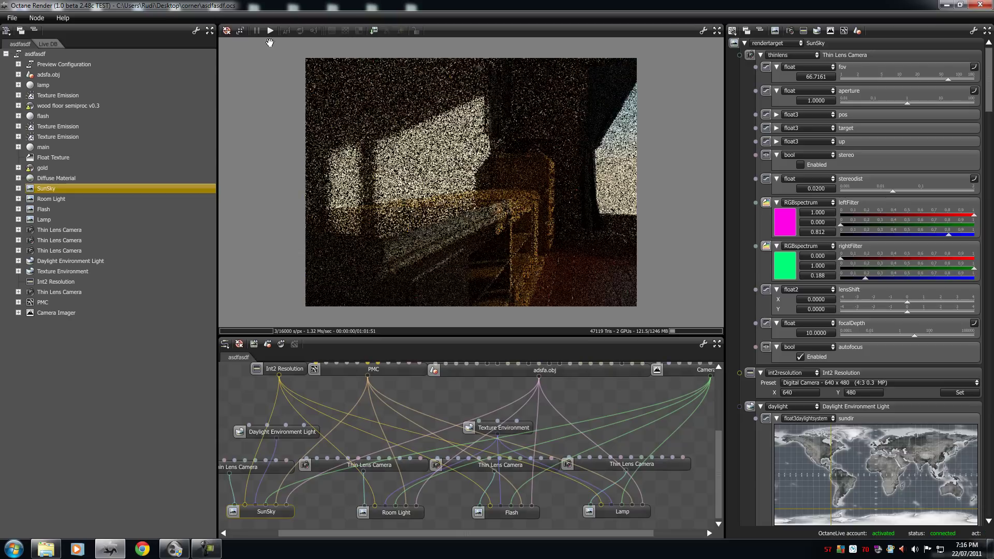
pyautogui.click(286, 31)
# Focus the SunSky camera on the dresser with aperture 8.0882 and focal depth 12.2667
pyautogui.click(462, 209)
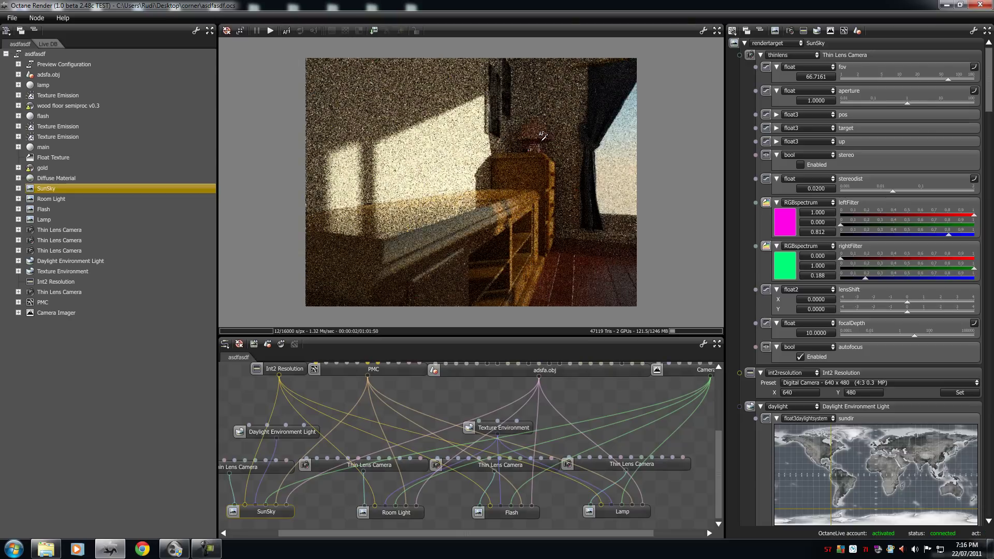
pyautogui.click(779, 54)
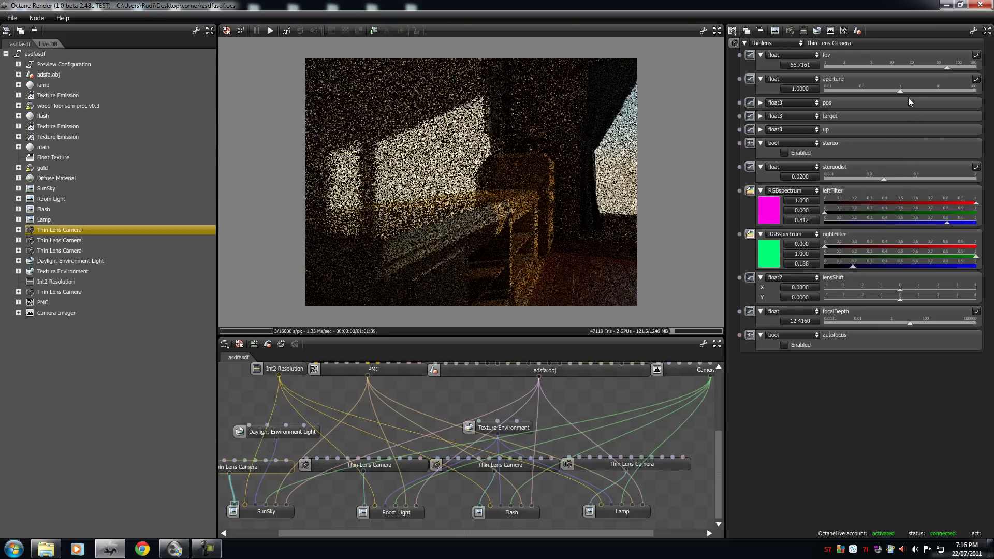
pyautogui.moveTo(901, 91); pyautogui.dragTo(934, 89)
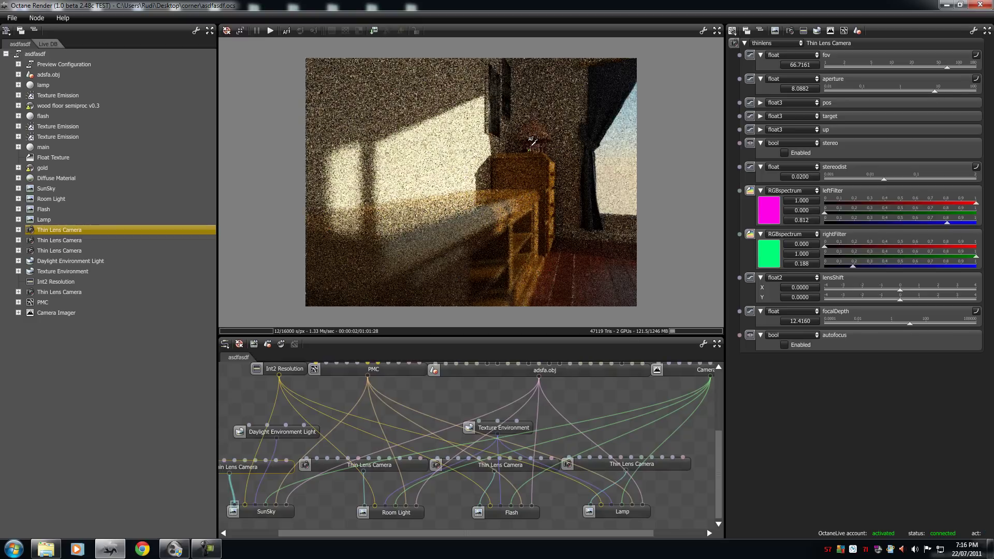
pyautogui.click(536, 137)
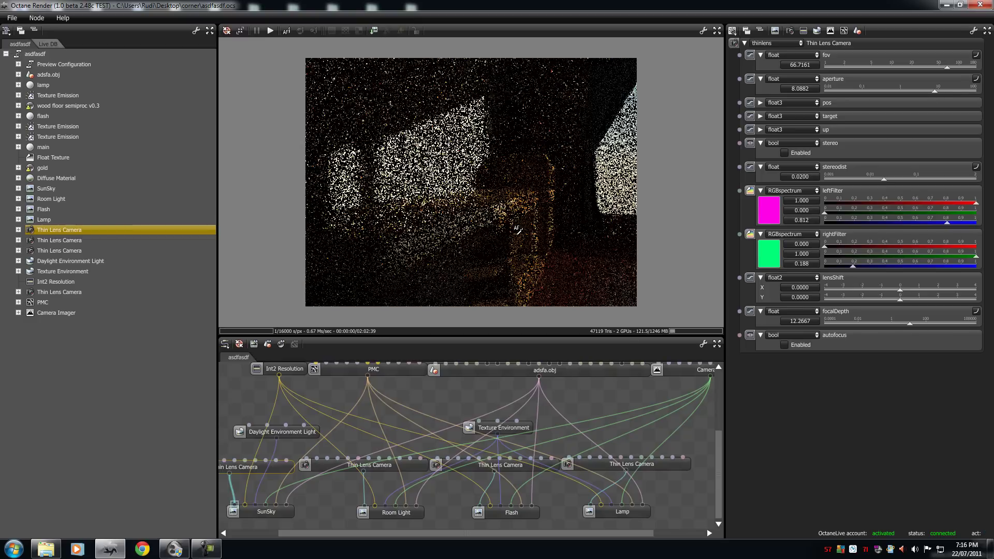
pyautogui.click(393, 511)
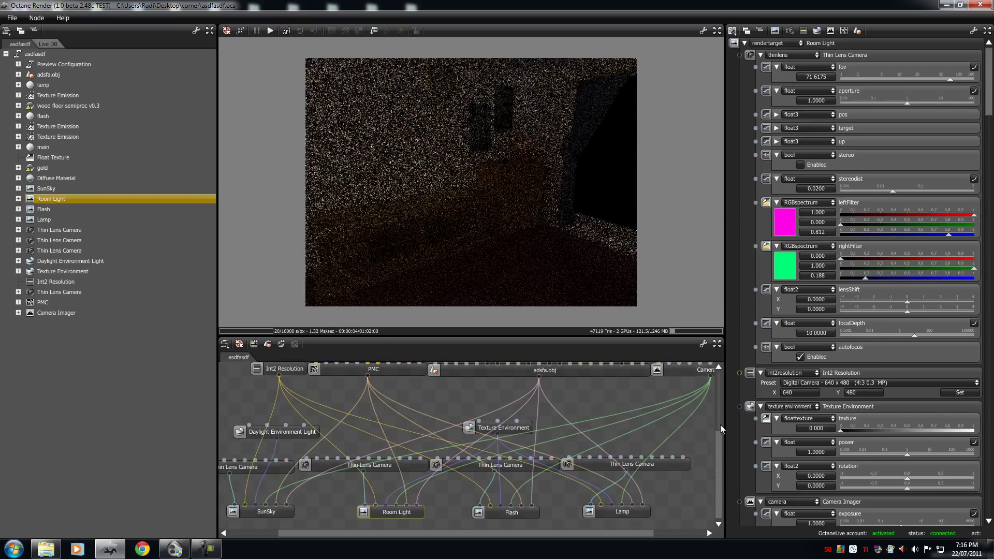
# Review the flash emission, then the SunSky and Room Light render targets
pyautogui.moveTo(720, 424); pyautogui.dragTo(727, 381)
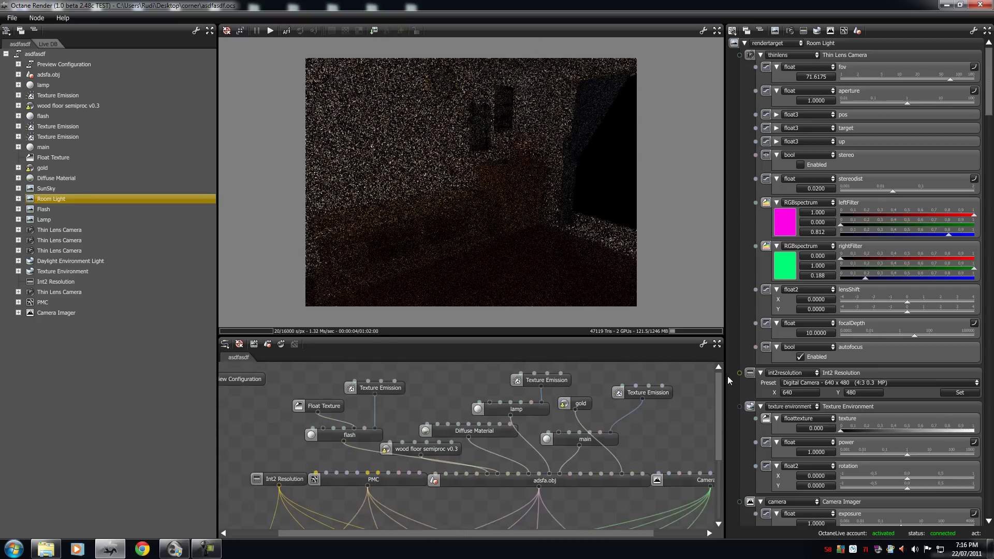
pyautogui.click(361, 387)
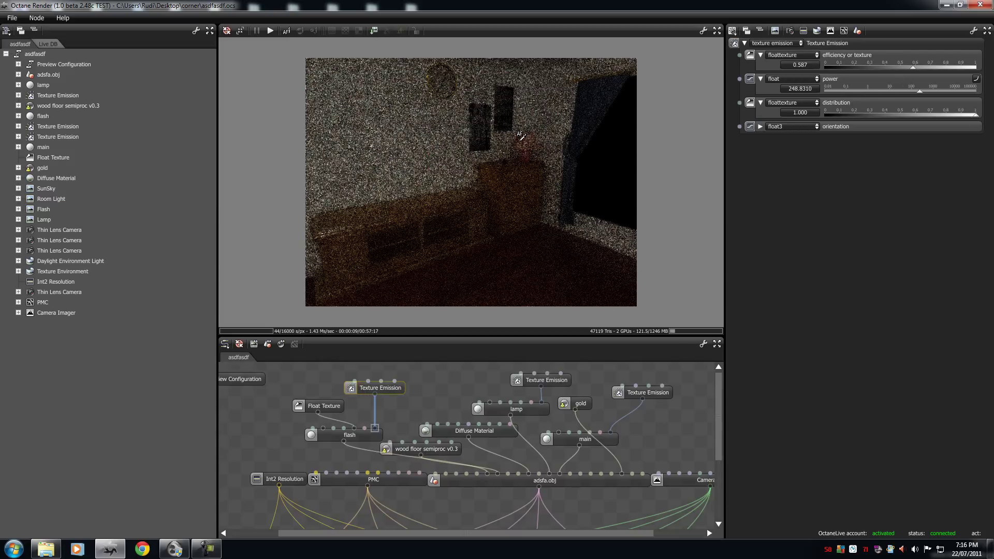
pyautogui.moveTo(719, 398); pyautogui.dragTo(721, 449)
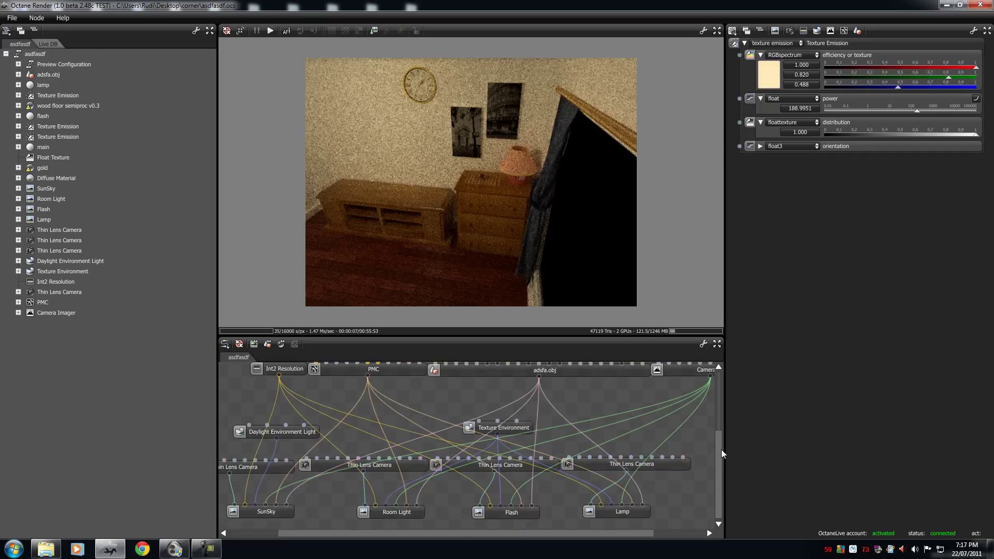
pyautogui.click(265, 512)
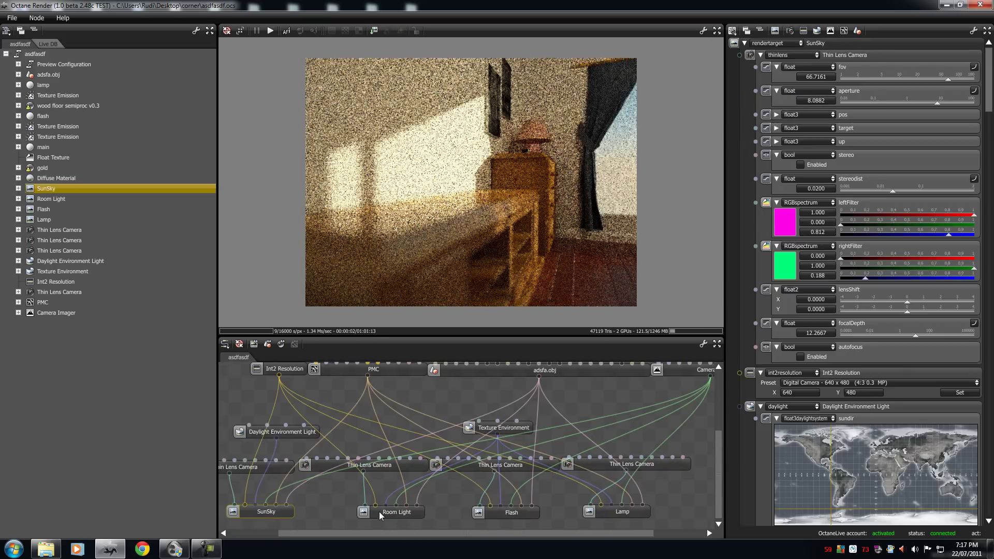
pyautogui.click(379, 511)
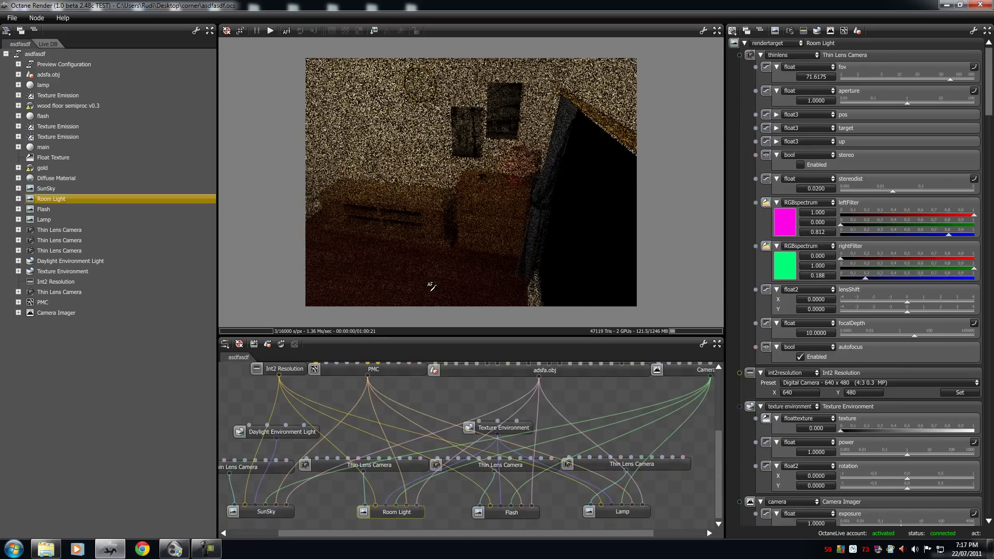
# Pause the render and open the scene file render tartget node.ocs
pyautogui.moveTo(468, 532); pyautogui.dragTo(451, 533)
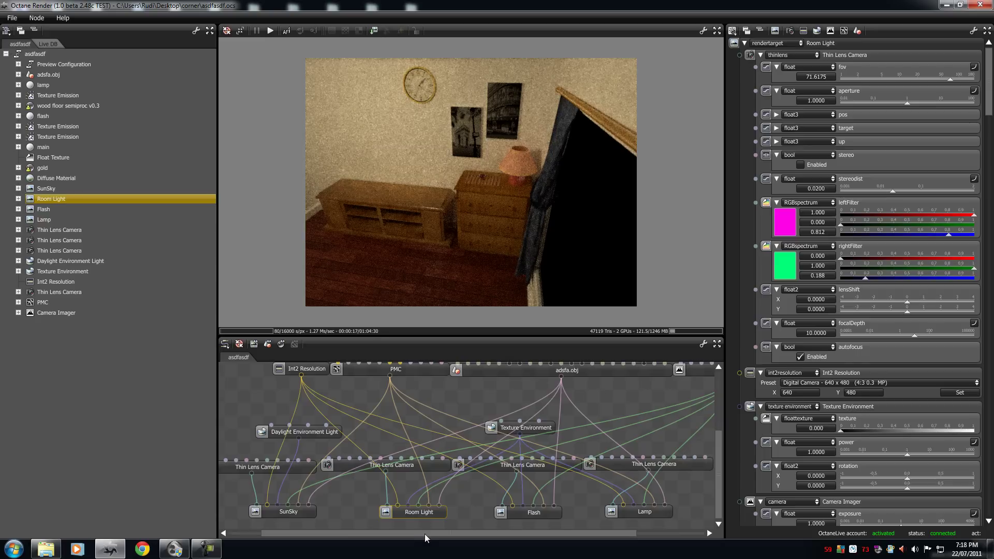
pyautogui.moveTo(422, 533)
pyautogui.mouseDown()
pyautogui.moveTo(450, 531)
pyautogui.moveTo(432, 531)
pyautogui.mouseUp()
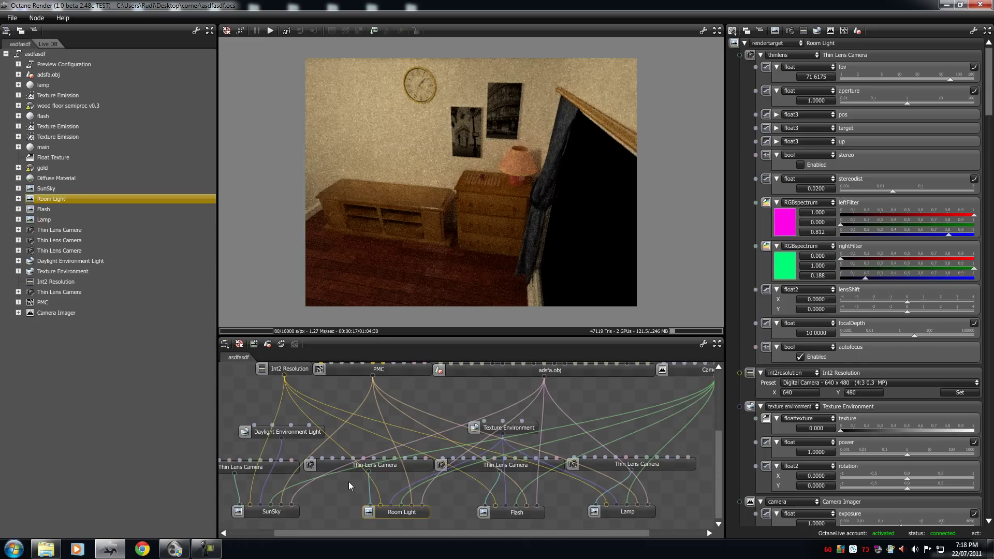
pyautogui.click(286, 32)
pyautogui.click(257, 31)
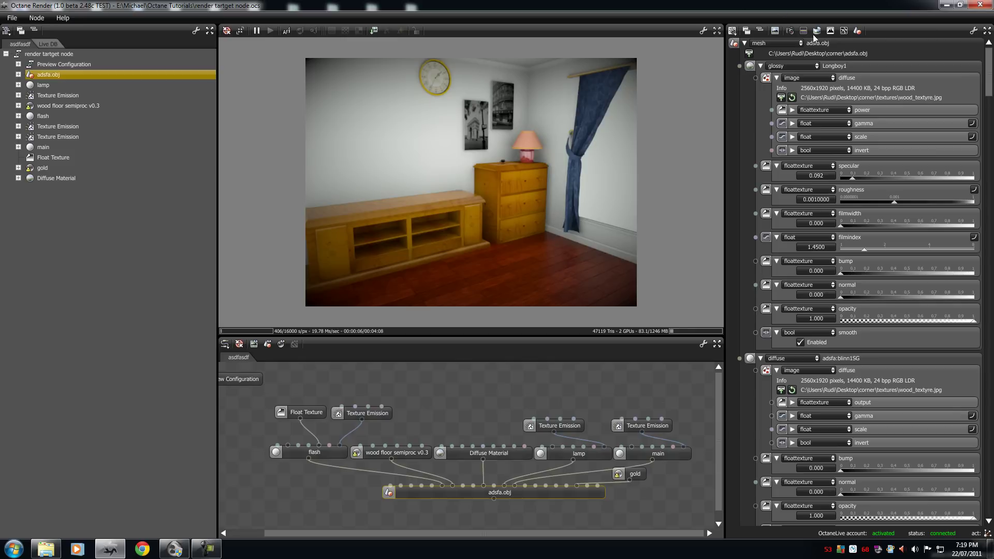
# Drag the mesh preview imager's vignetting slider down to 0.0000
pyautogui.click(832, 31)
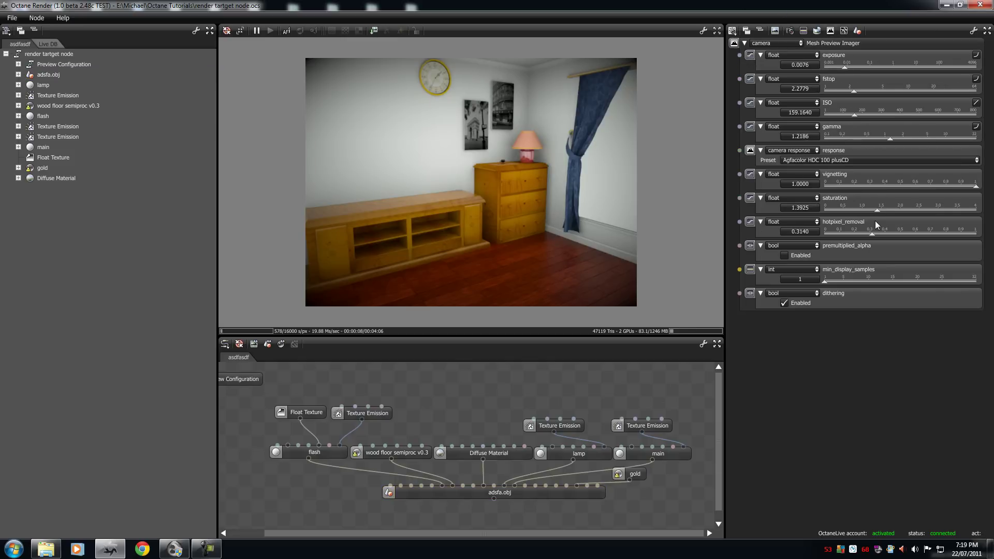
pyautogui.moveTo(975, 186); pyautogui.dragTo(792, 187)
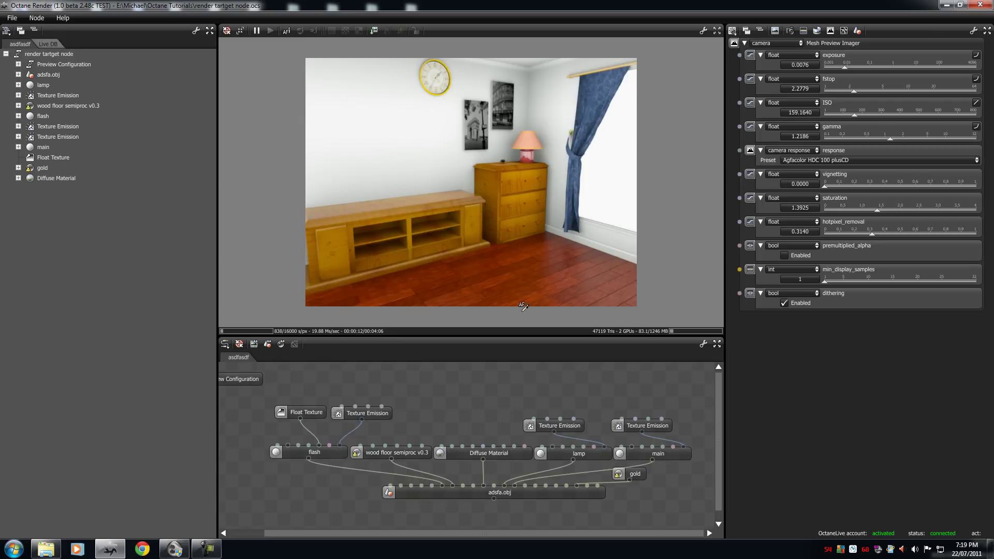
pyautogui.scroll(-1, 715, 387)
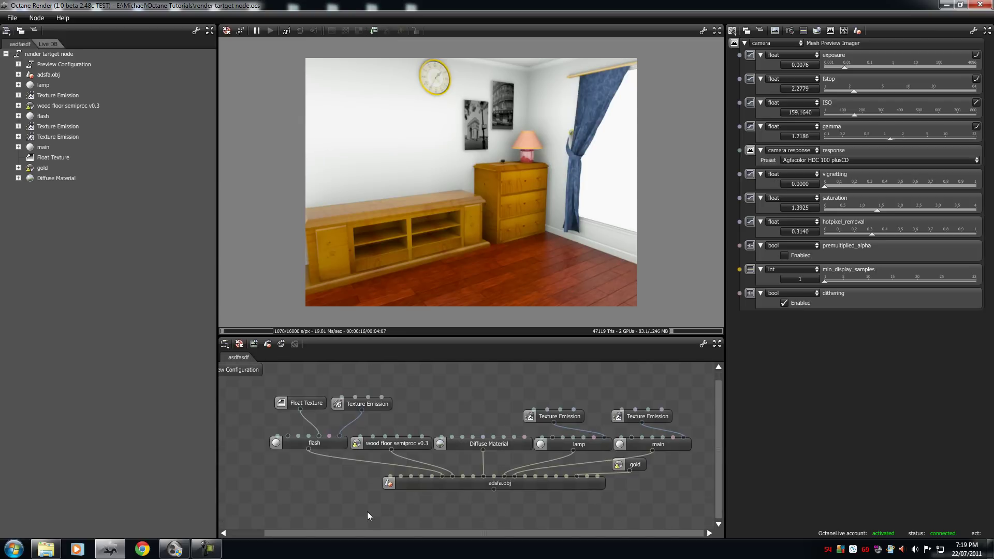
# Add a RenderTarget node, name it 'SunSky', and move it below the adsfa.obj node
pyautogui.rightClick(447, 499)
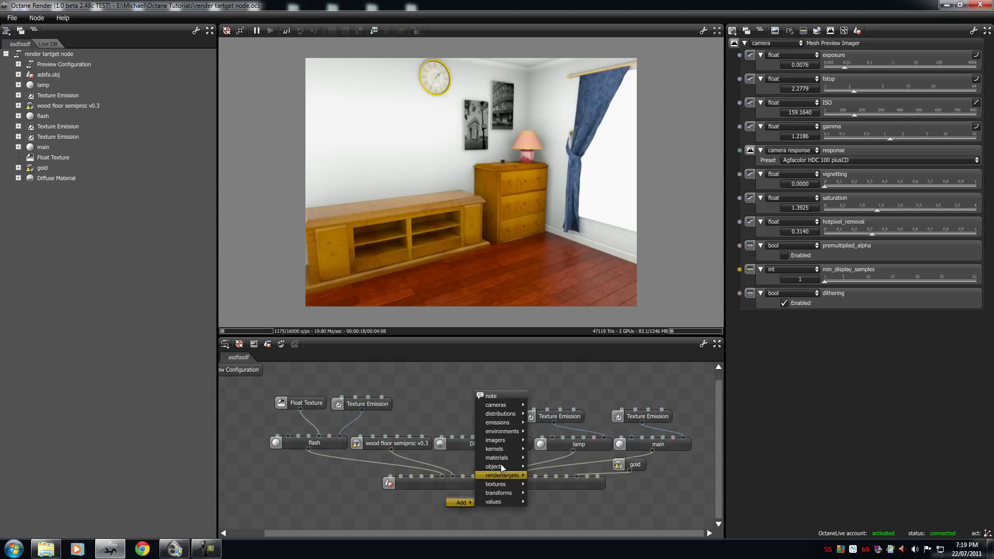
pyautogui.moveTo(498, 464)
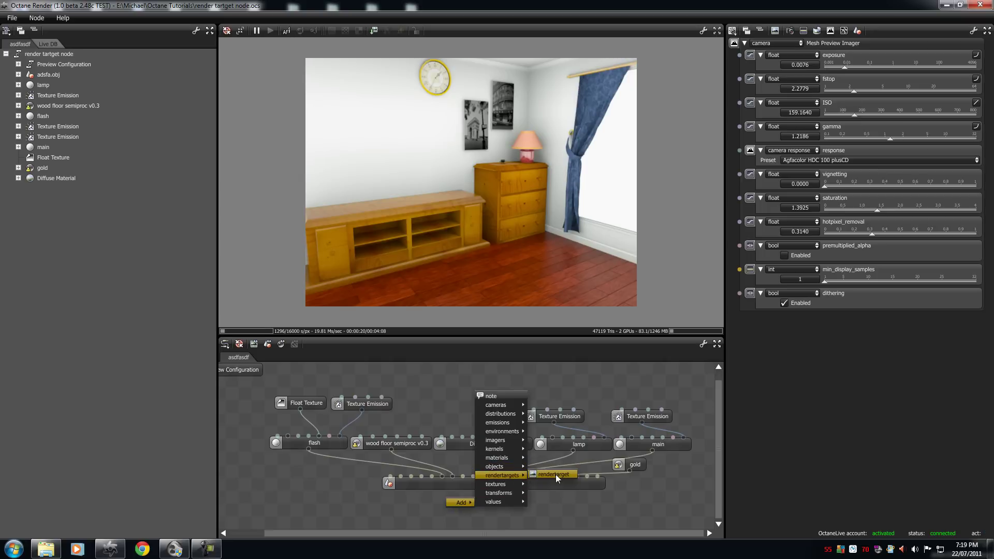
pyautogui.click(555, 474)
pyautogui.click(449, 509)
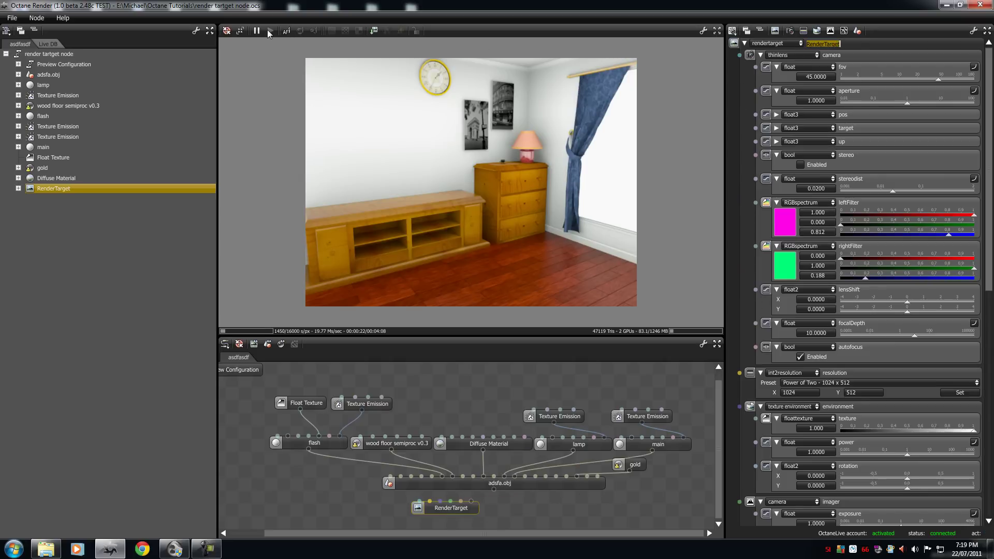
pyautogui.write('s')
pyautogui.write('un')
pyautogui.write('Sky')
pyautogui.press('Return')
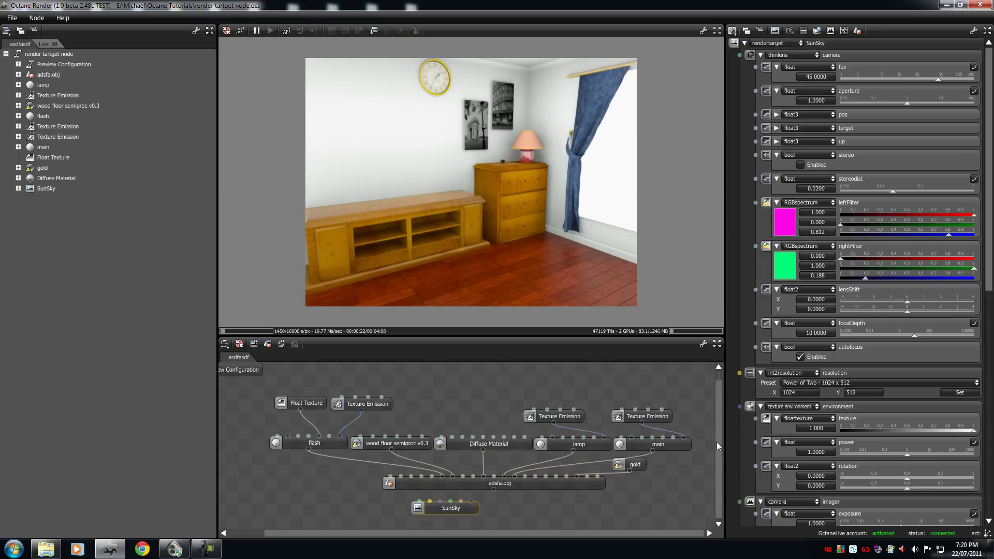
pyautogui.moveTo(445, 510); pyautogui.dragTo(335, 508)
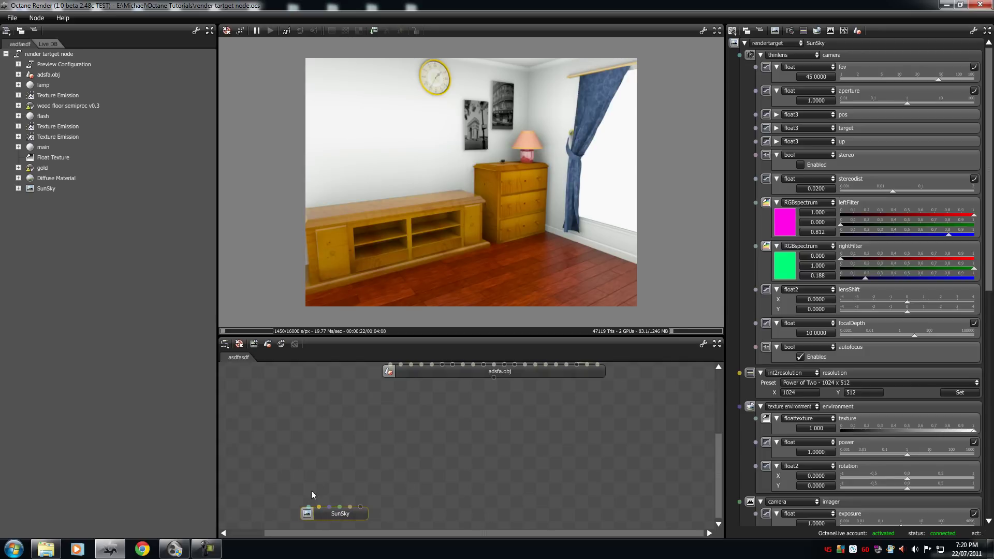
# Add a Thin Lens Camera node to the node graph beside SunSky
pyautogui.click(760, 33)
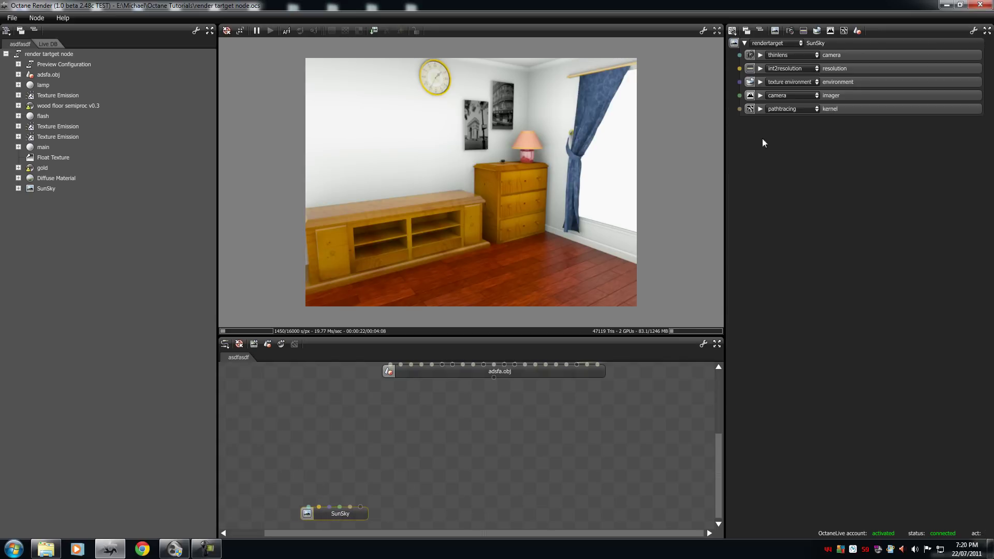
pyautogui.rightClick(309, 456)
pyautogui.moveTo(312, 458)
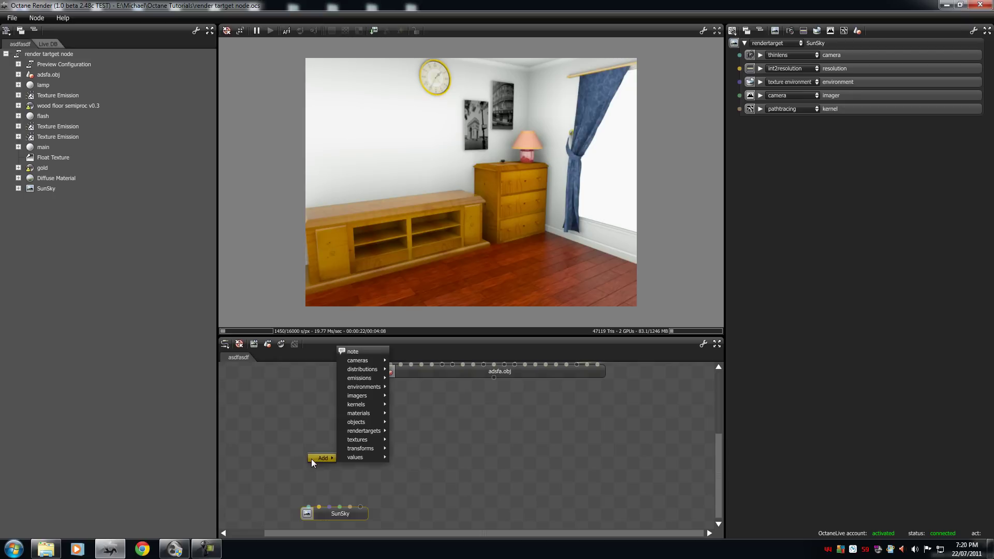
pyautogui.click(296, 471)
pyautogui.rightClick(304, 446)
pyautogui.moveTo(317, 448)
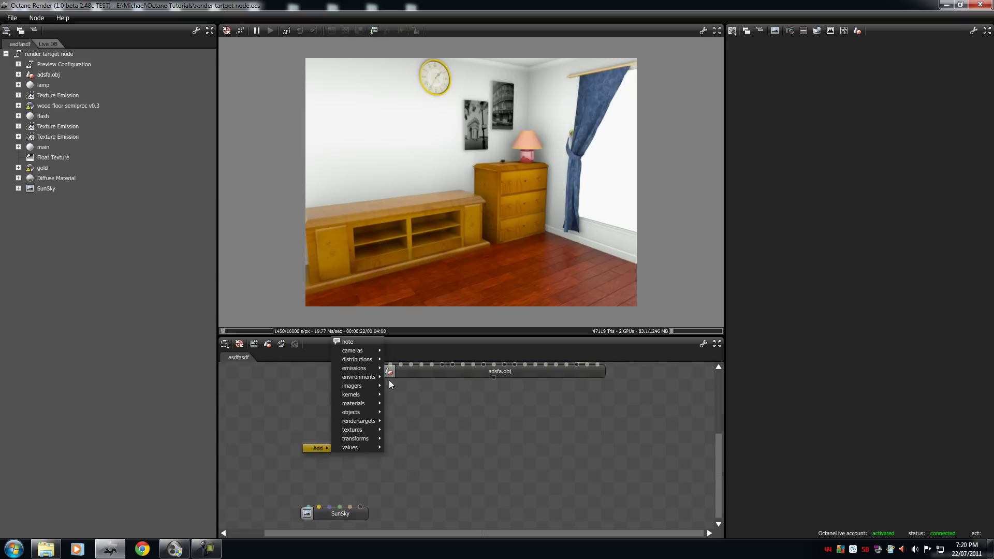
pyautogui.moveTo(363, 351)
pyautogui.click(397, 347)
pyautogui.click(306, 454)
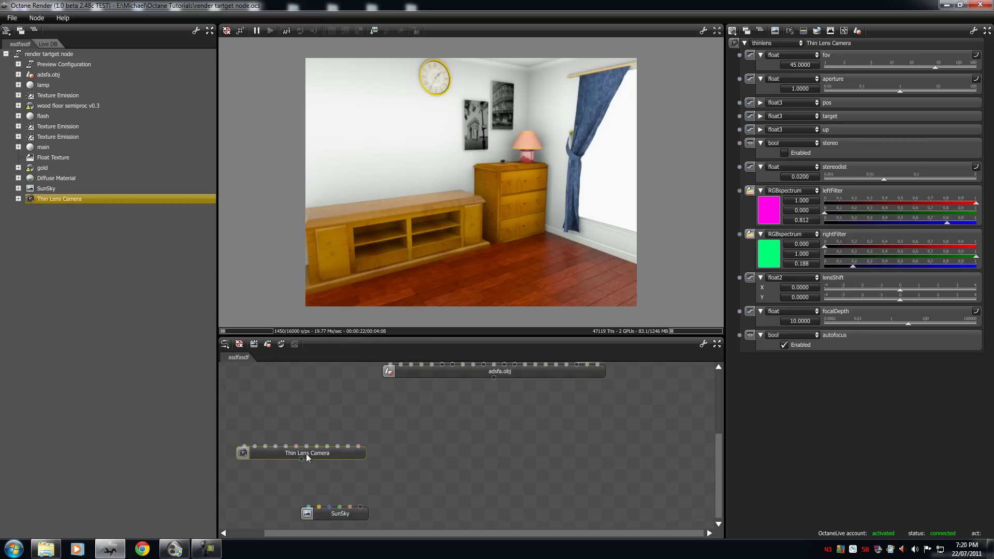
pyautogui.moveTo(306, 454); pyautogui.dragTo(299, 454)
# Rename the camera node 'Camera Angle' and wire it into SunSky's camera input
pyautogui.doubleClick(819, 44)
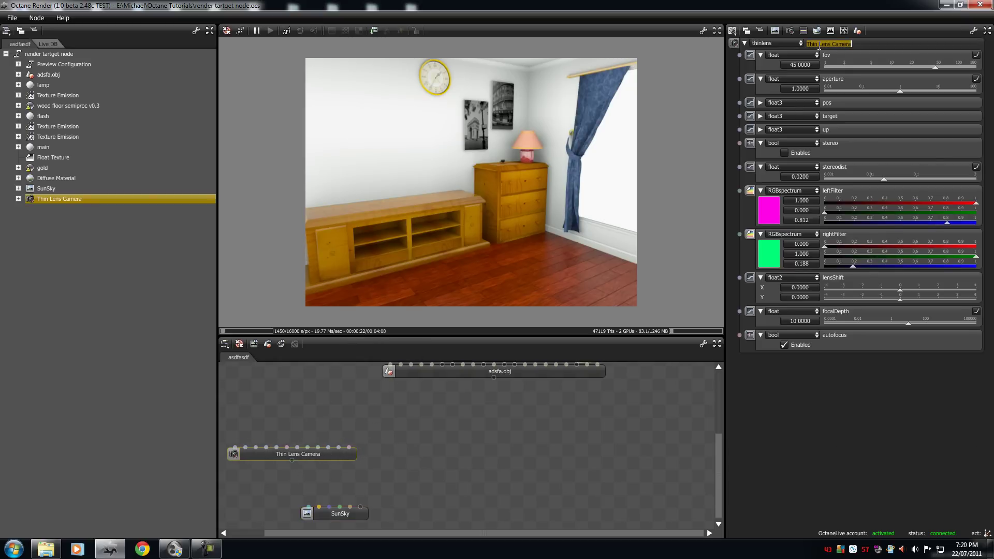
pyautogui.press('BackSpace')
pyautogui.write('Camera Angle')
pyautogui.press('Return')
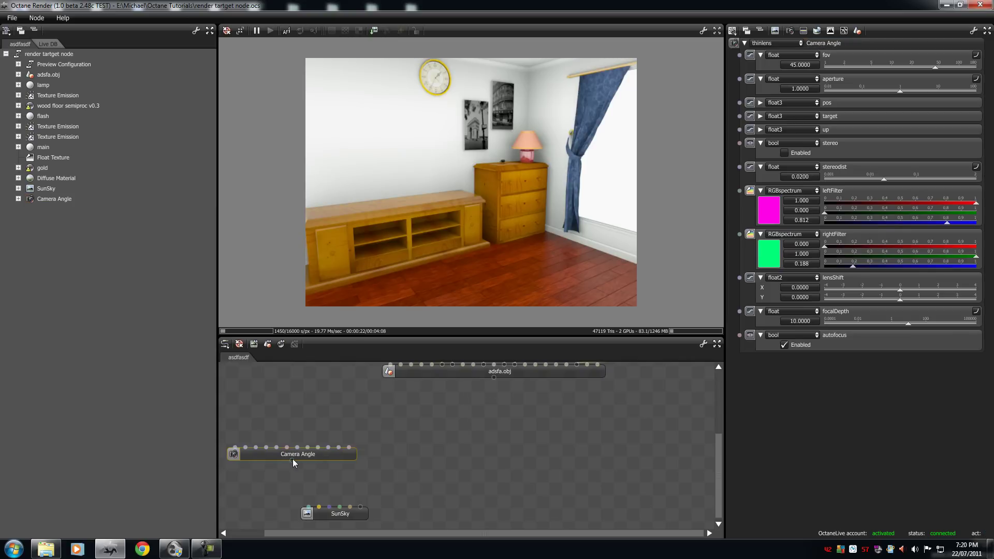
pyautogui.moveTo(311, 455); pyautogui.dragTo(305, 458)
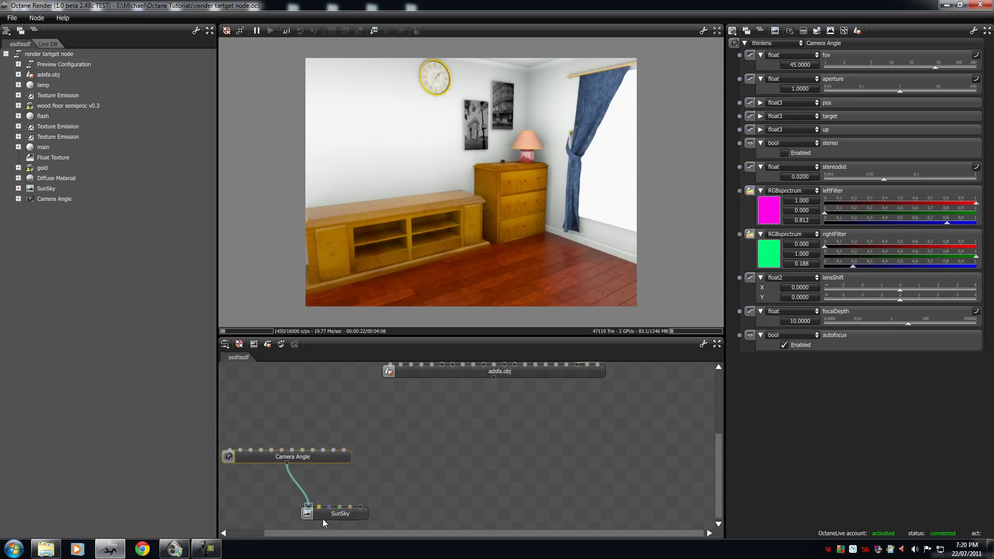
pyautogui.click(364, 505)
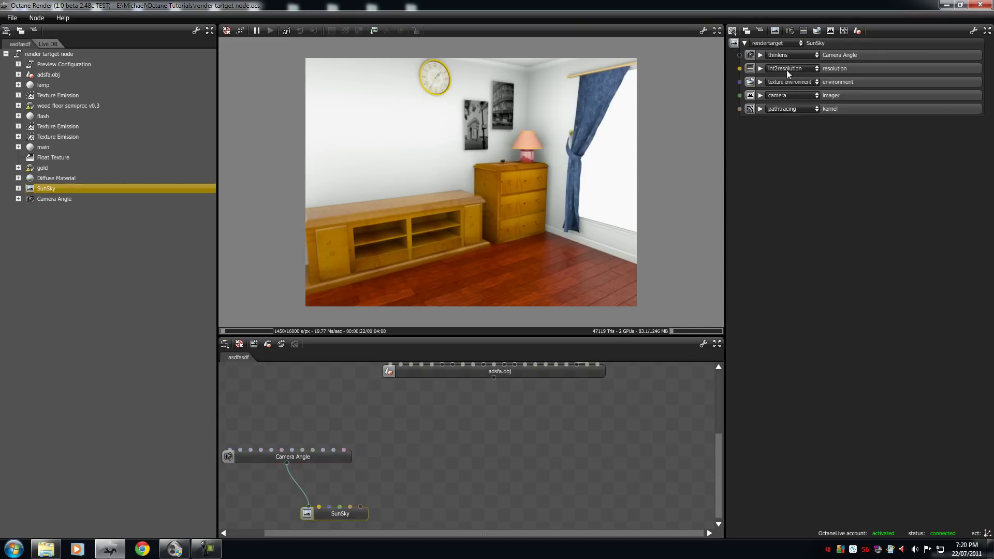
# Add an Int2 Resolution value node (1024 x 512) to the graph
pyautogui.rightClick(365, 448)
pyautogui.moveTo(365, 451)
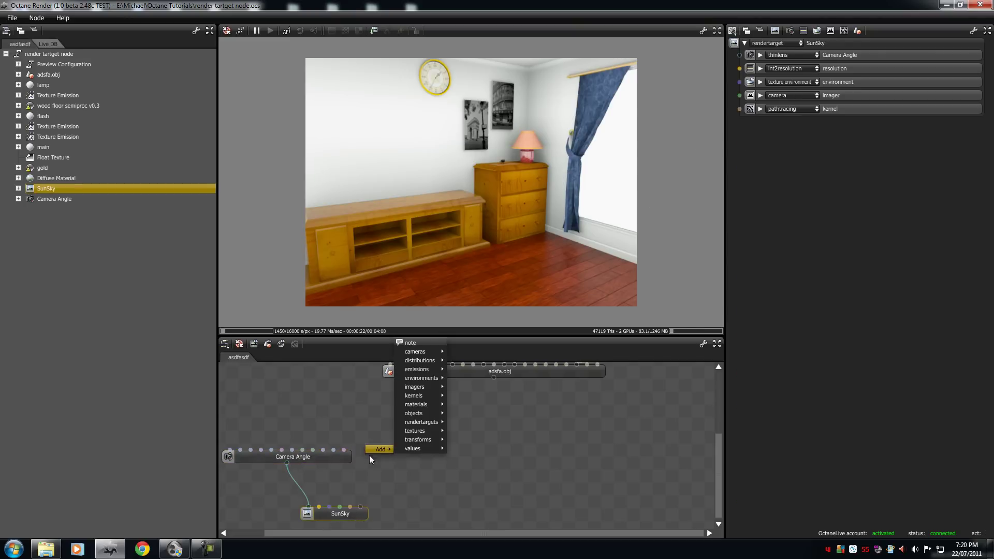
pyautogui.moveTo(424, 450)
pyautogui.click(382, 462)
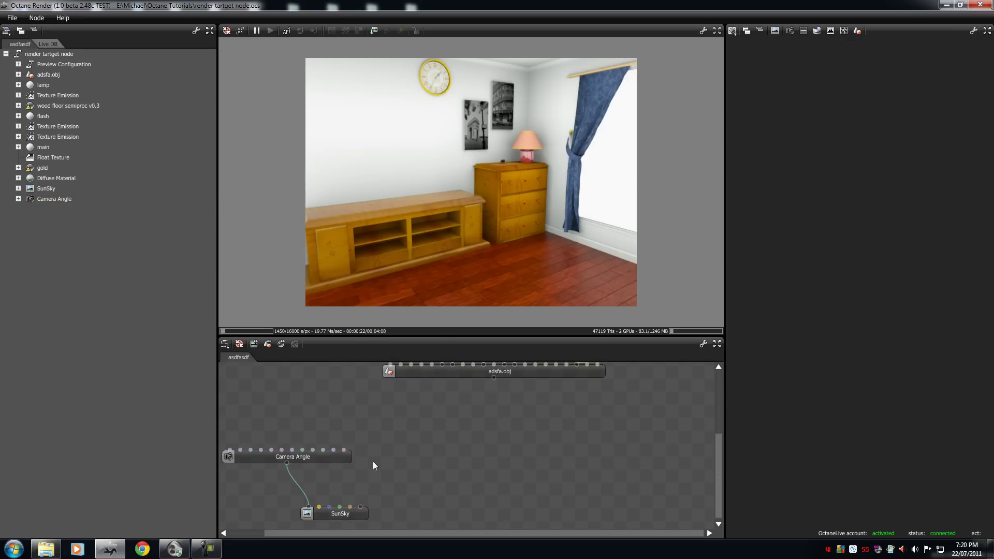
pyautogui.rightClick(373, 462)
pyautogui.moveTo(391, 455)
pyautogui.moveTo(424, 453)
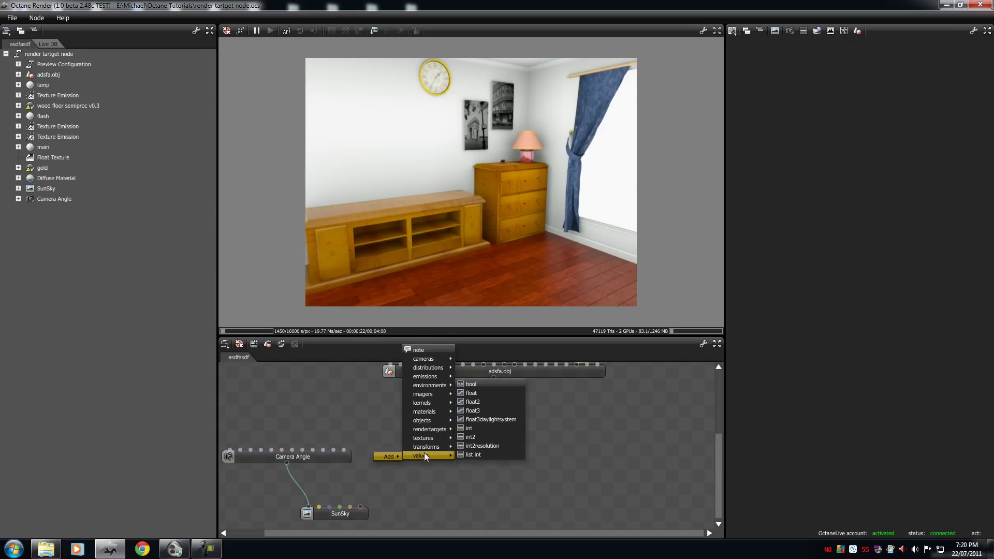
pyautogui.click(499, 445)
pyautogui.moveTo(375, 467); pyautogui.dragTo(295, 423)
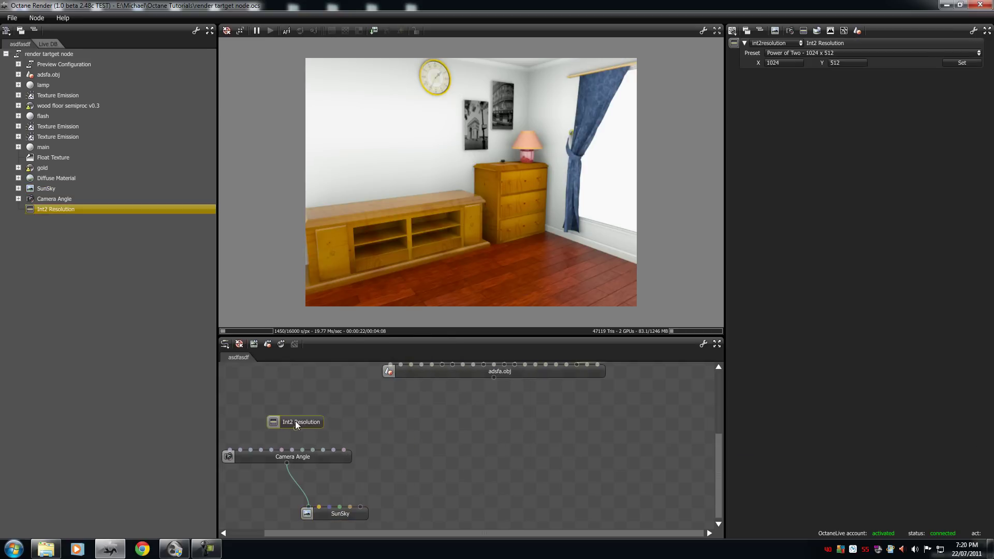
# Connect Int2 Resolution to SunSky's resolution input and review SunSky's inputs
pyautogui.moveTo(321, 476); pyautogui.dragTo(319, 506)
pyautogui.moveTo(256, 428); pyautogui.dragTo(258, 438)
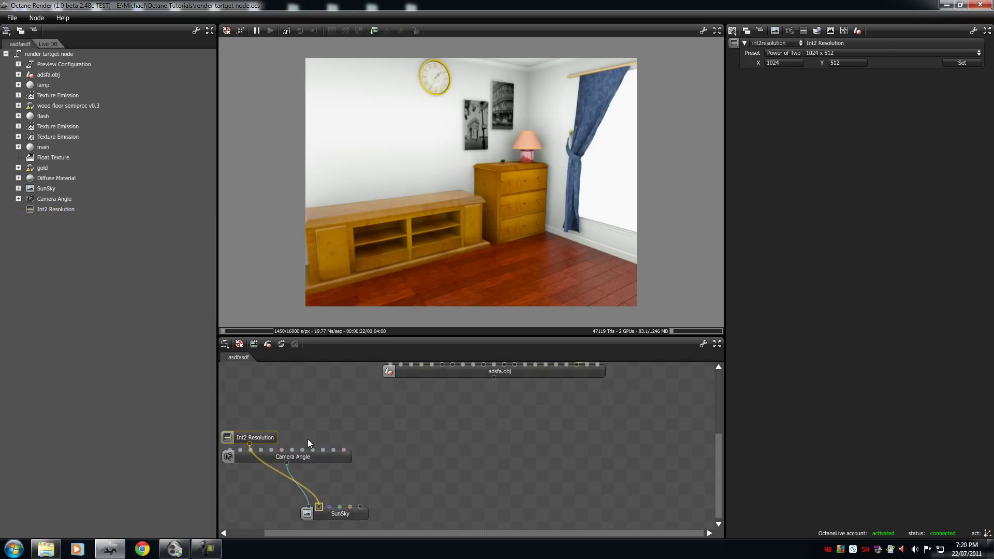
pyautogui.rightClick(308, 439)
pyautogui.moveTo(318, 434)
pyautogui.moveTo(359, 417)
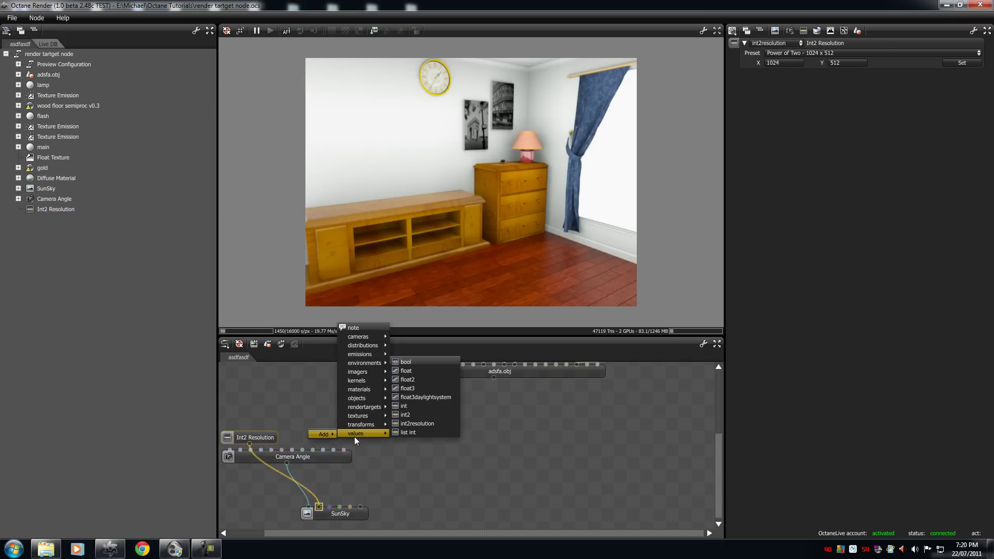
pyautogui.click(337, 514)
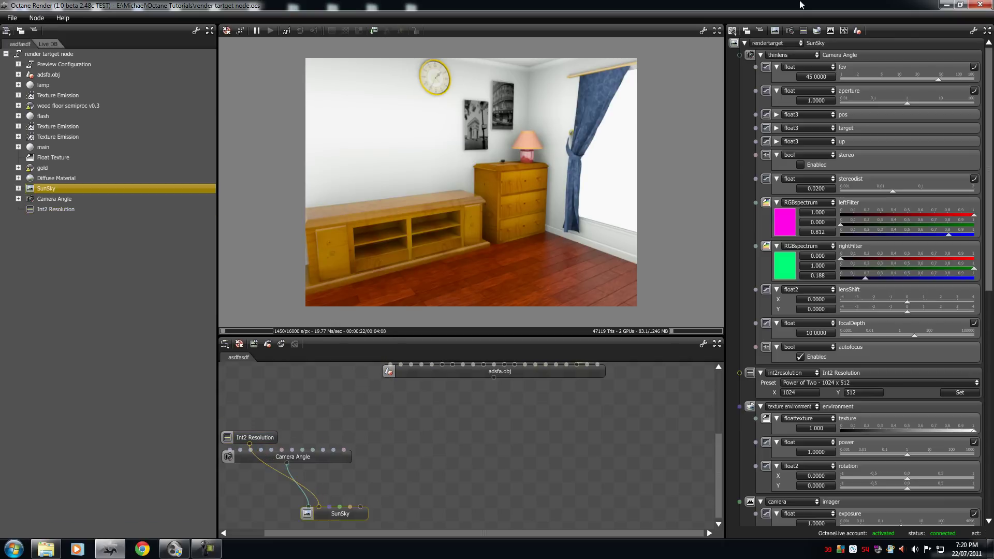
pyautogui.click(760, 31)
pyautogui.click(759, 83)
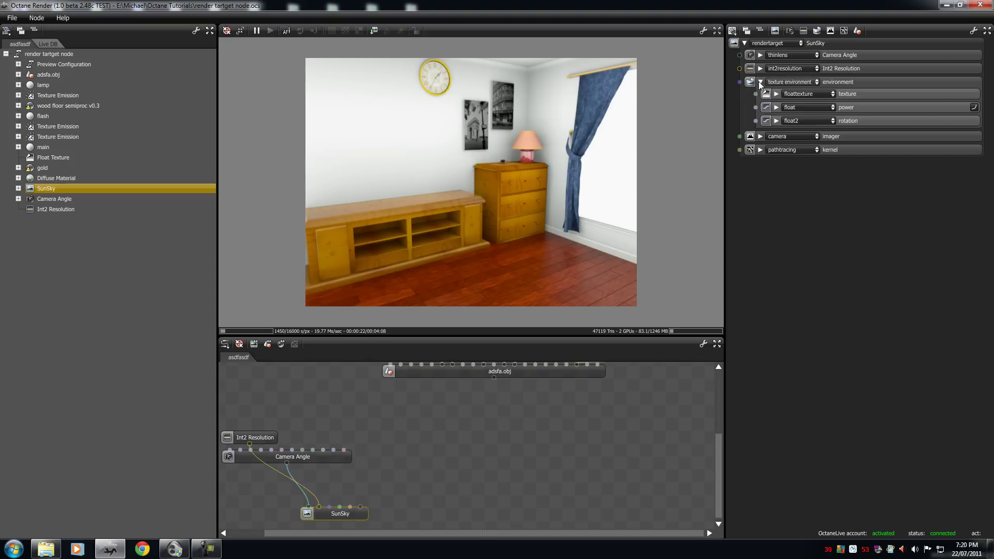
pyautogui.click(759, 82)
# Add a Daylight Environment Light and wire it into SunSky's environment input
pyautogui.rightClick(310, 427)
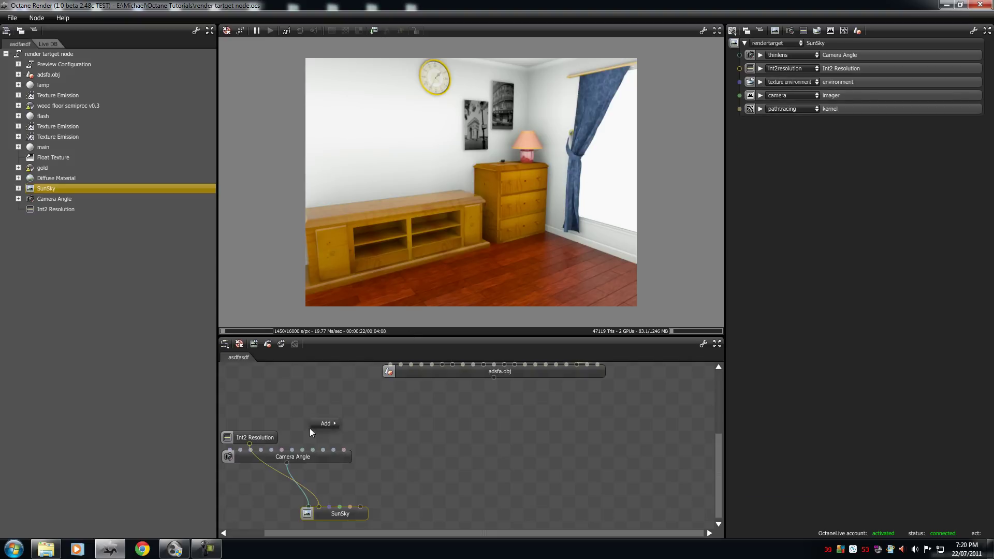
pyautogui.moveTo(315, 423)
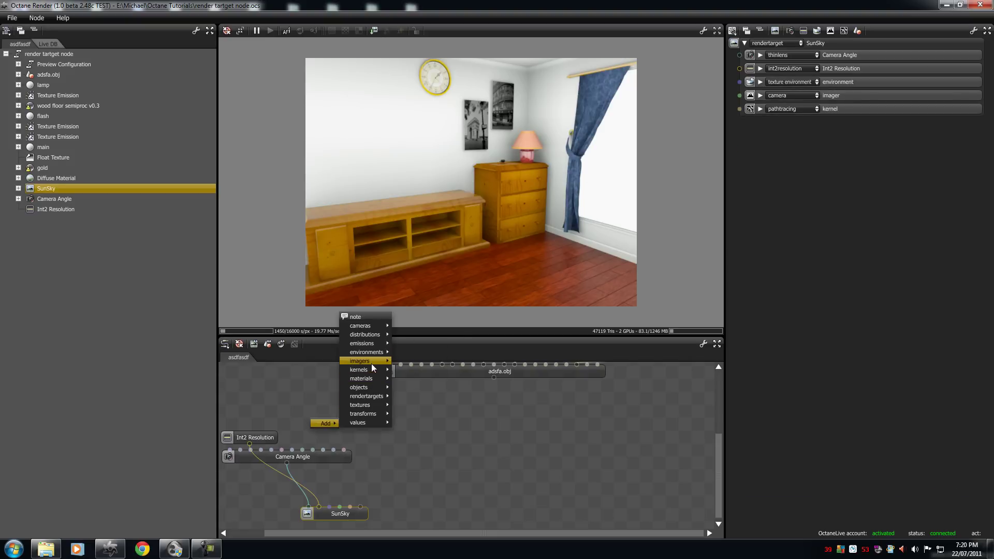
pyautogui.moveTo(373, 352)
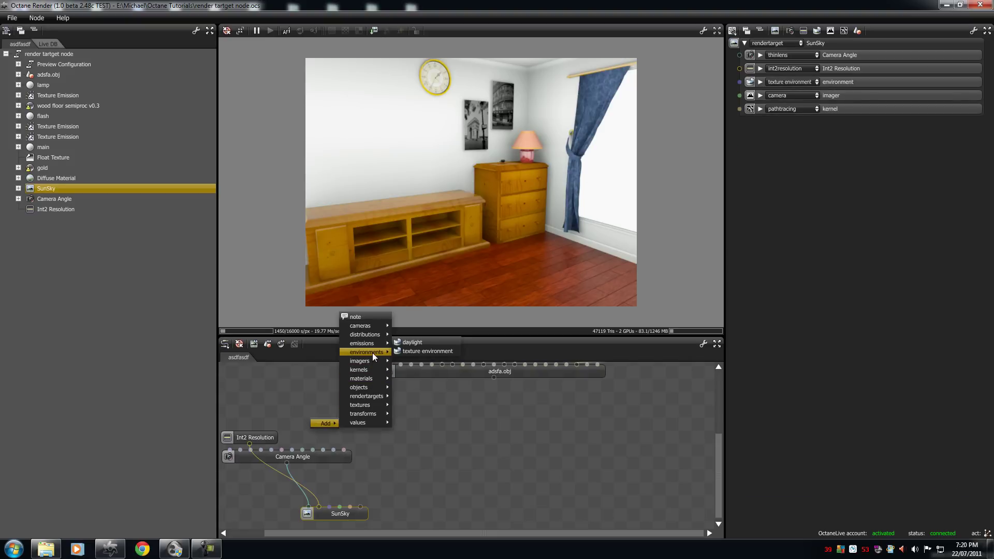
pyautogui.click(404, 343)
pyautogui.moveTo(310, 433); pyautogui.dragTo(329, 506)
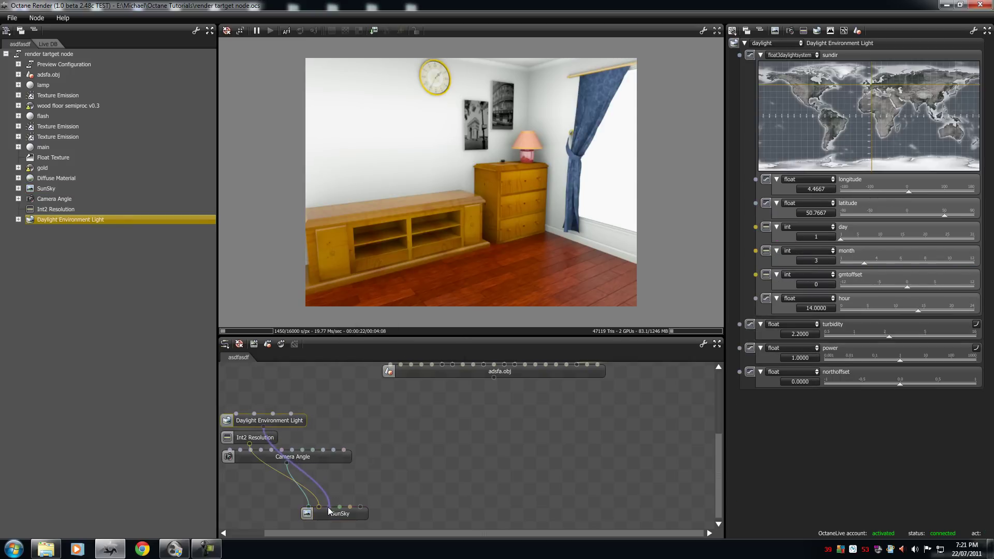
# Inspect SunSky's imager input in the inspector
pyautogui.rightClick(355, 477)
pyautogui.moveTo(364, 477)
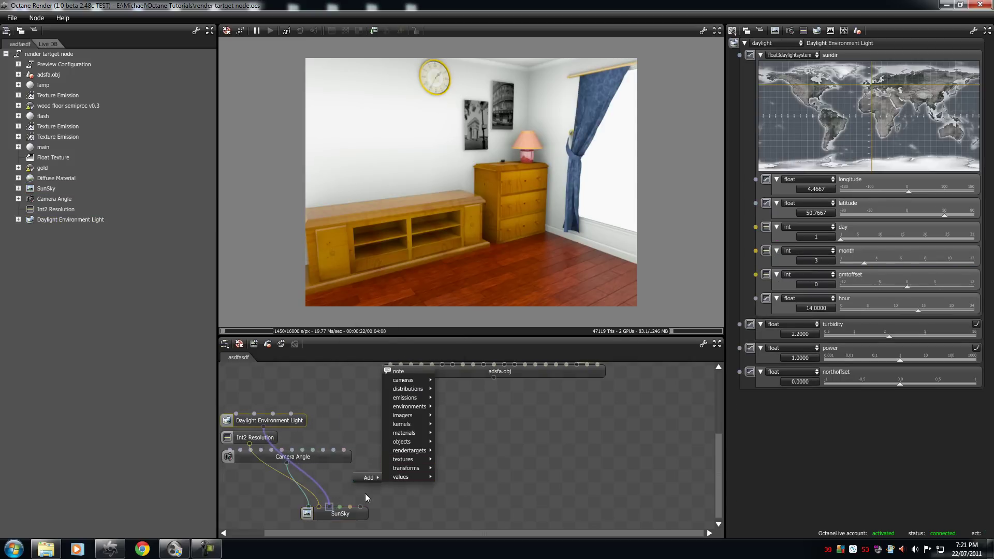
pyautogui.click(350, 514)
pyautogui.click(761, 33)
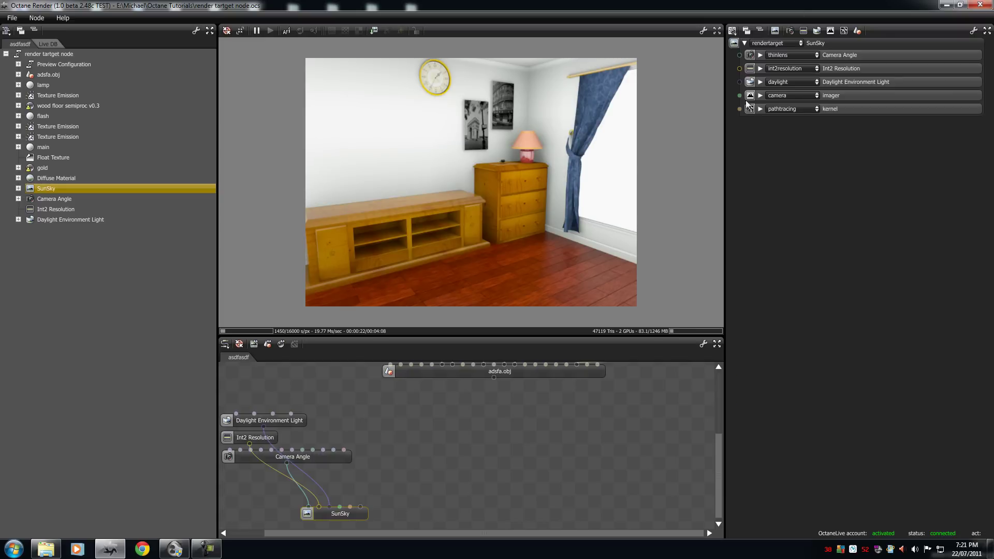
pyautogui.click(757, 96)
pyautogui.click(760, 96)
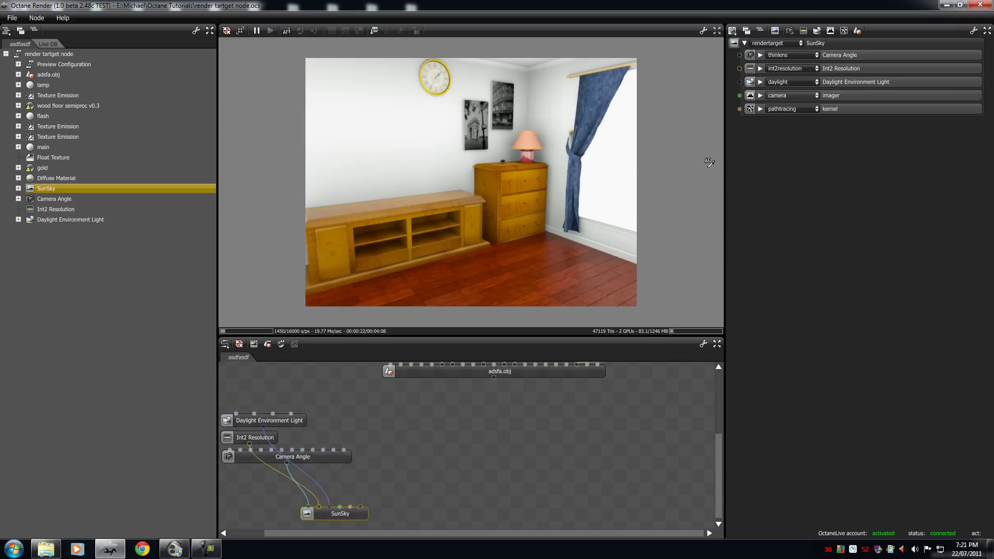
# Add a Camera Imager node feeding SunSky's imager input, placed above the daylight node
pyautogui.rightClick(370, 449)
pyautogui.moveTo(378, 444)
pyautogui.moveTo(418, 425)
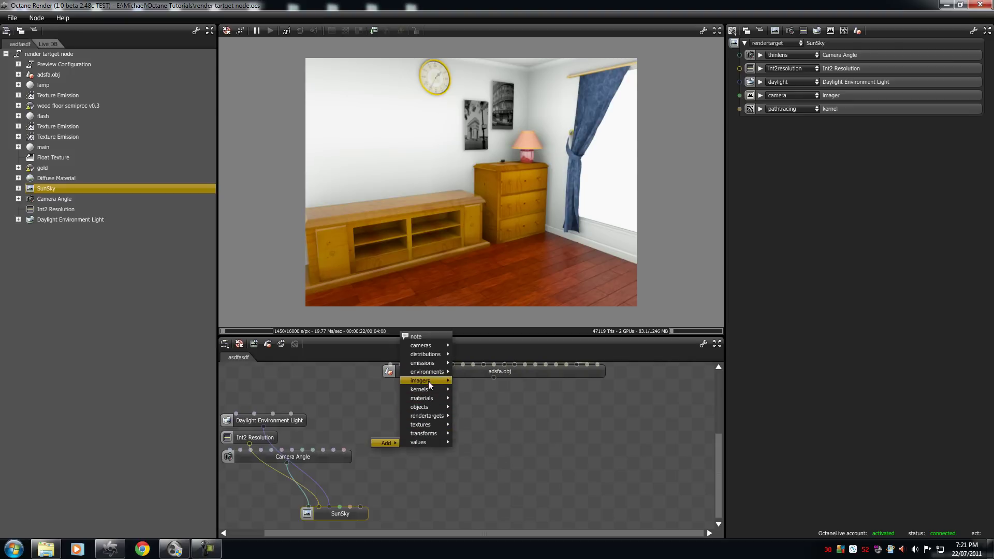
pyautogui.moveTo(452, 380)
pyautogui.click(470, 380)
pyautogui.moveTo(383, 449); pyautogui.dragTo(340, 507)
pyautogui.click(349, 516)
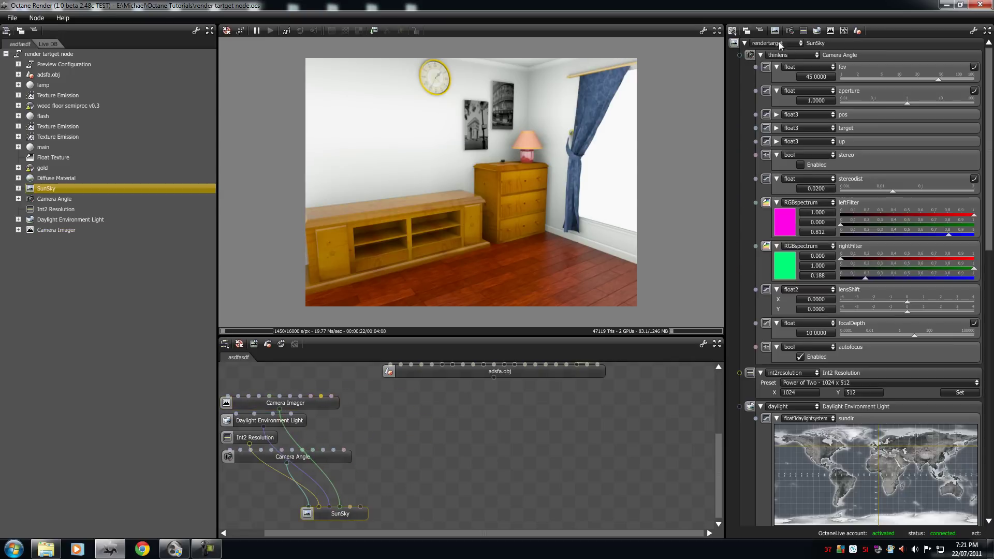
pyautogui.click(759, 32)
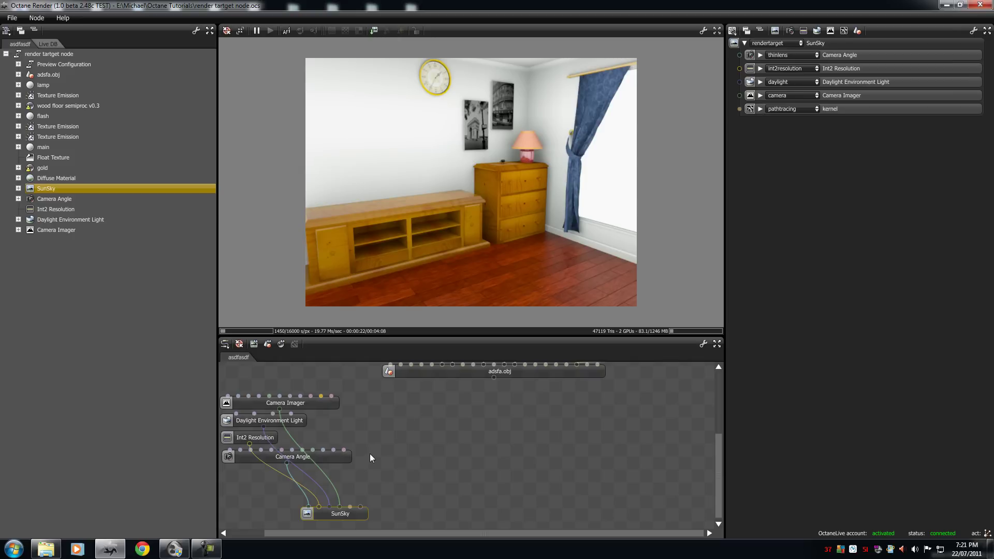
# Change SunSky's render kernel from path tracing to direct lighting
pyautogui.click(784, 110)
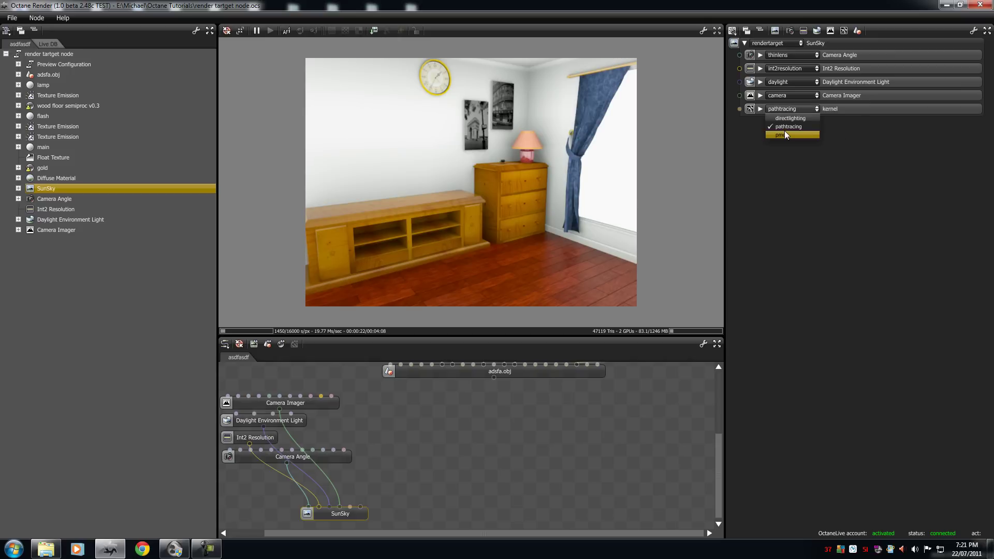
pyautogui.click(787, 120)
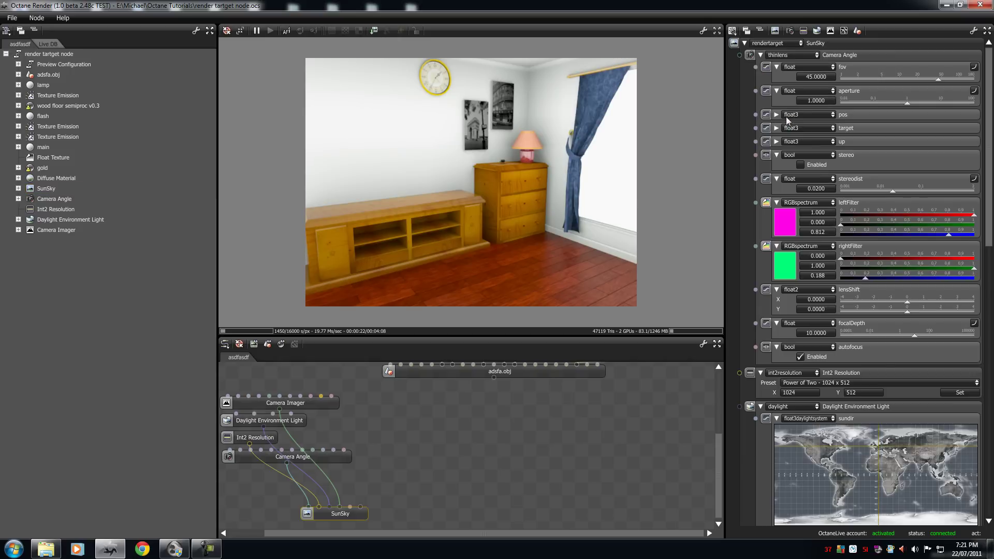
pyautogui.click(760, 30)
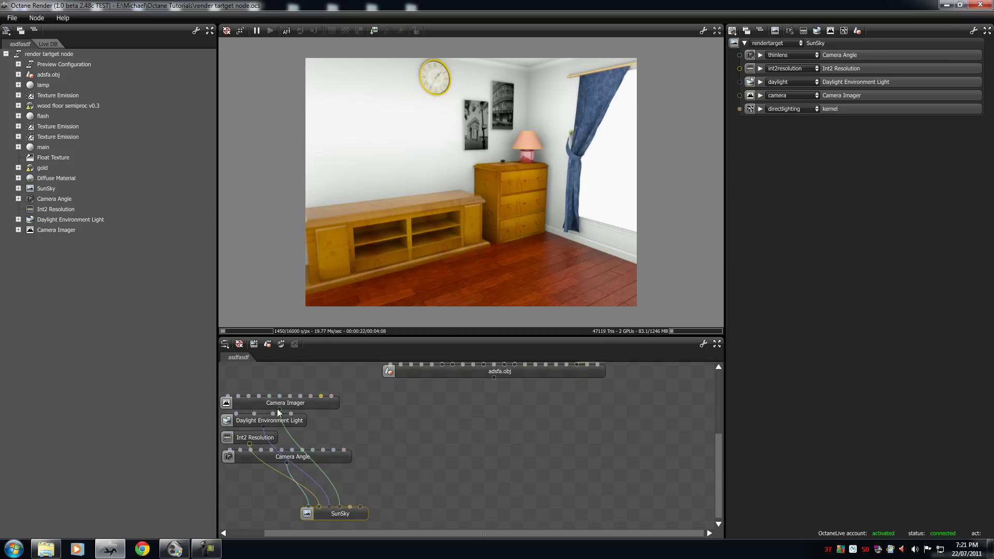
# Wire the adsfa.obj room mesh into SunSky and make SunSky the active render target
pyautogui.click(493, 371)
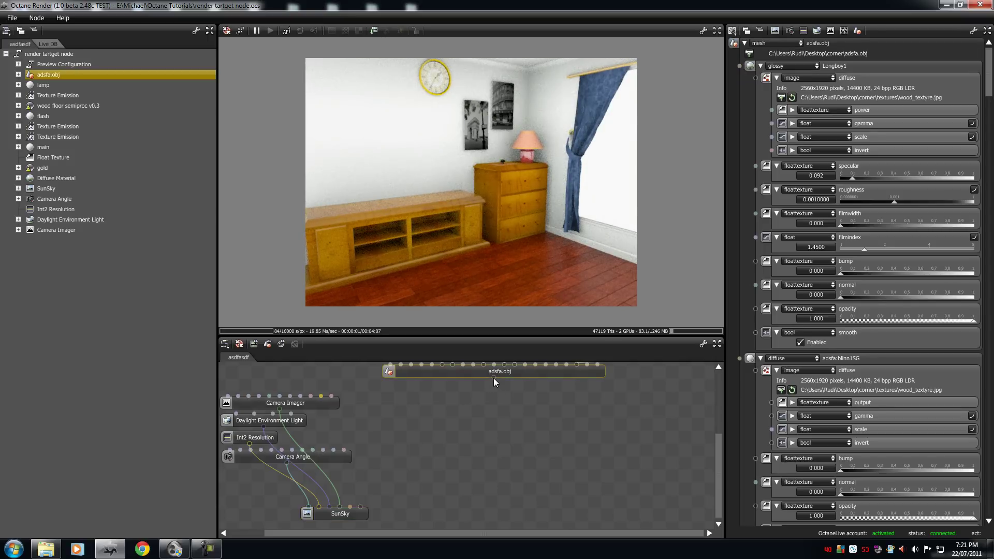
pyautogui.moveTo(493, 378); pyautogui.dragTo(361, 508)
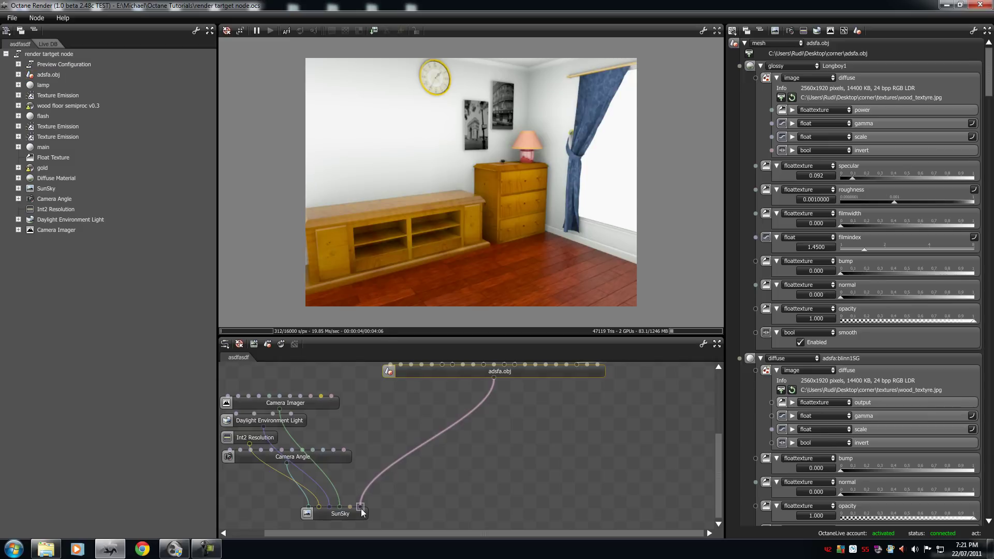
pyautogui.click(355, 517)
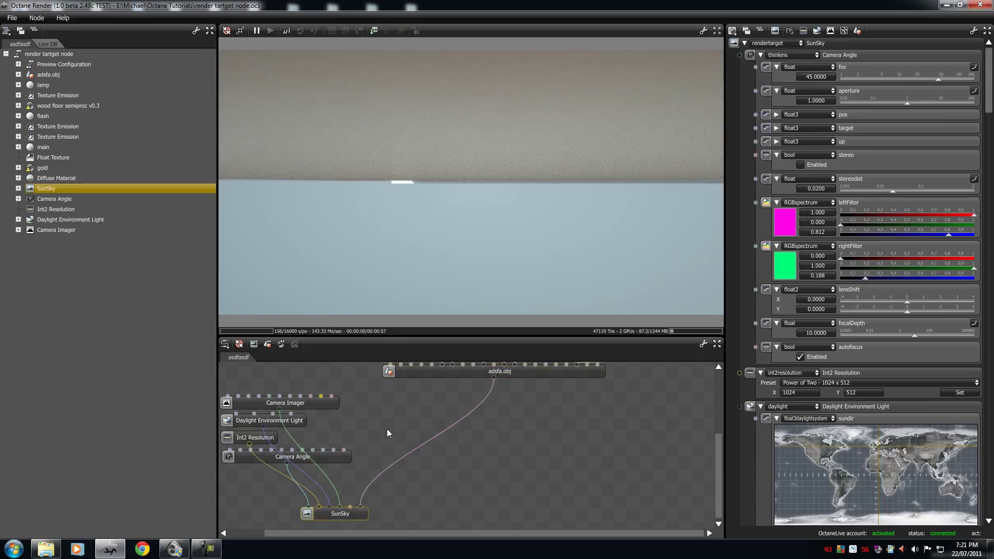
# Orbit the view into the room interior and set the focus point on the dresser
pyautogui.scroll(-3, 448, 179)
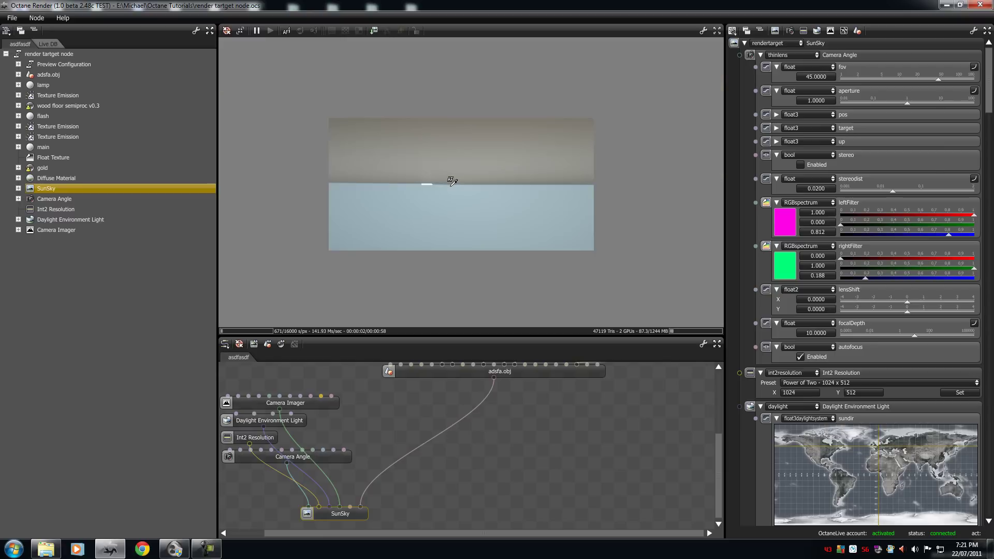
pyautogui.moveTo(457, 196); pyautogui.dragTo(425, 165)
pyautogui.click(426, 166)
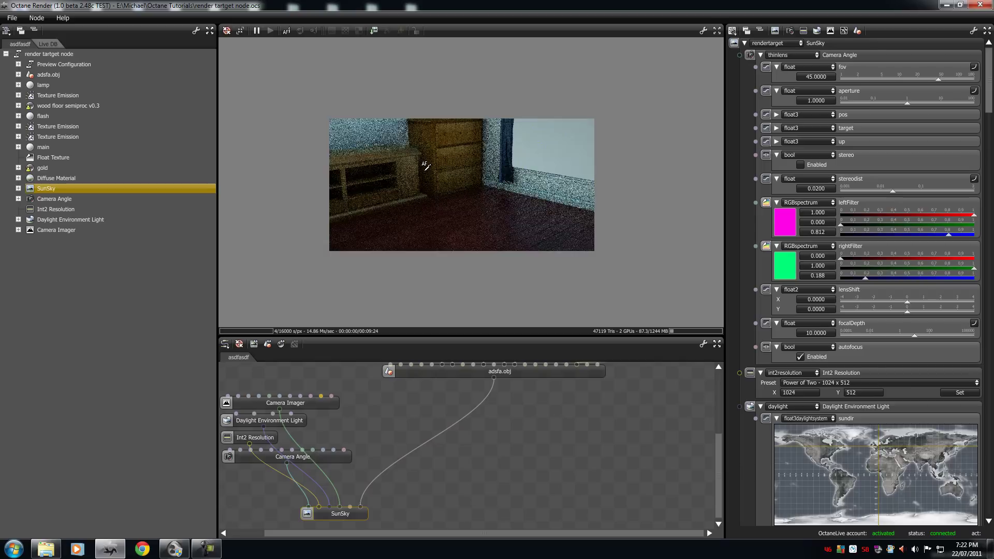
# Widen Camera Angle's field of view to about 60 and frame the pictures, lamp and dresser
pyautogui.click(932, 133)
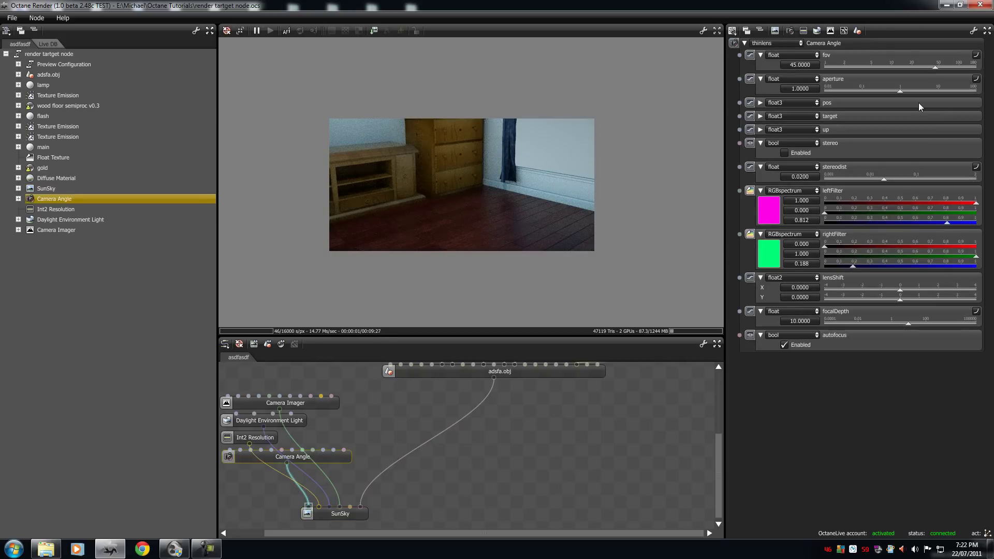
pyautogui.moveTo(936, 66); pyautogui.dragTo(946, 68)
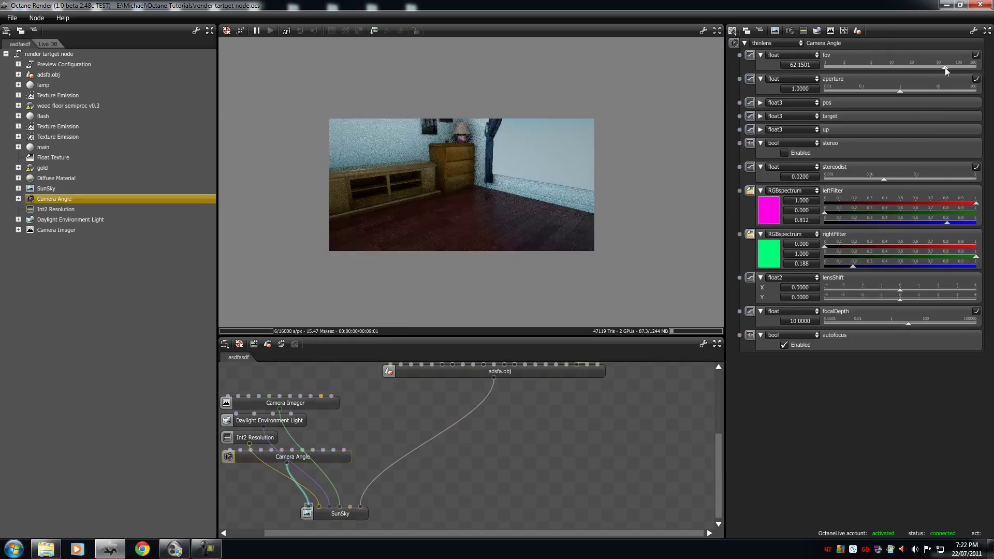
pyautogui.moveTo(429, 186); pyautogui.dragTo(462, 172)
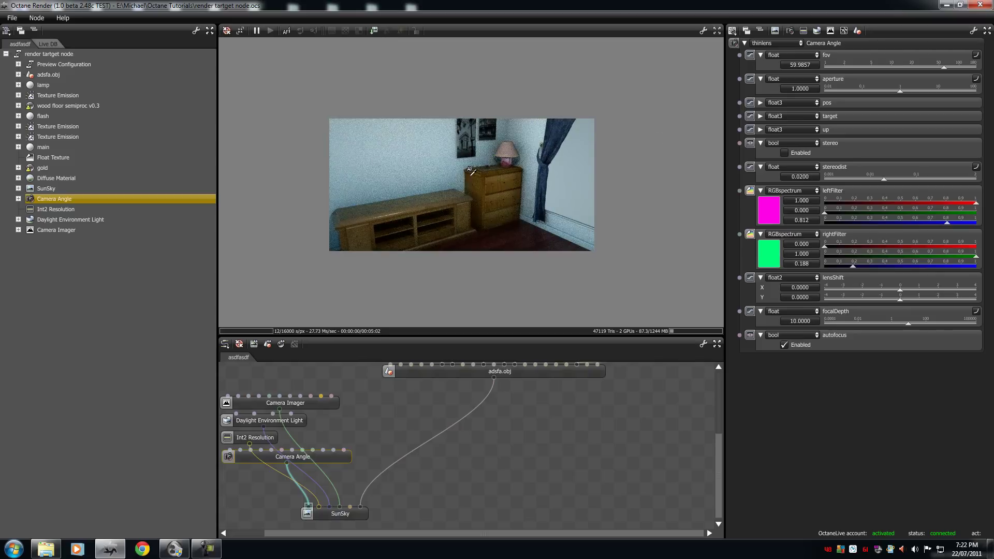
# Apply the Digital Film 1440 x 1080 resolution preset and orbit to a low floor-level angle
pyautogui.click(803, 31)
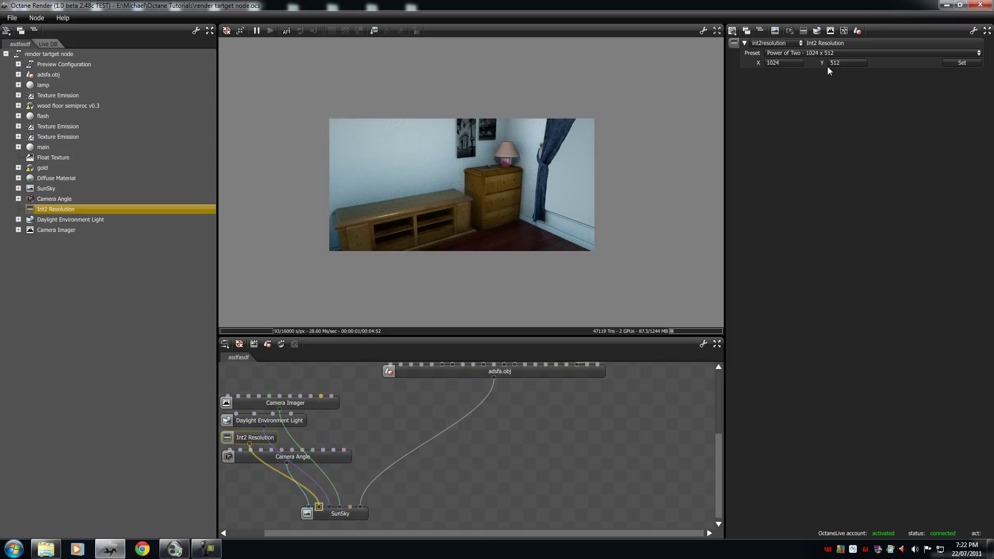
pyautogui.click(790, 54)
pyautogui.moveTo(787, 73)
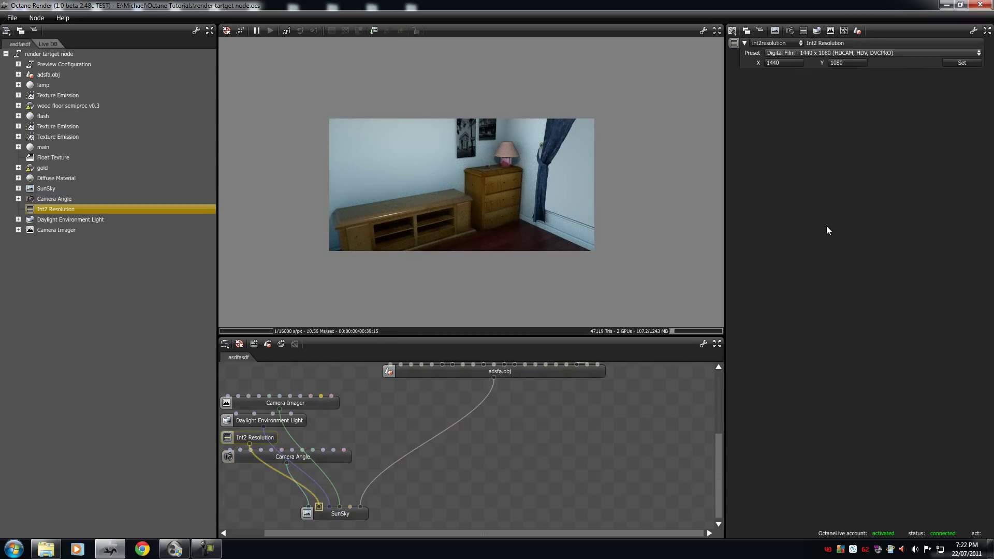
pyautogui.click(404, 220)
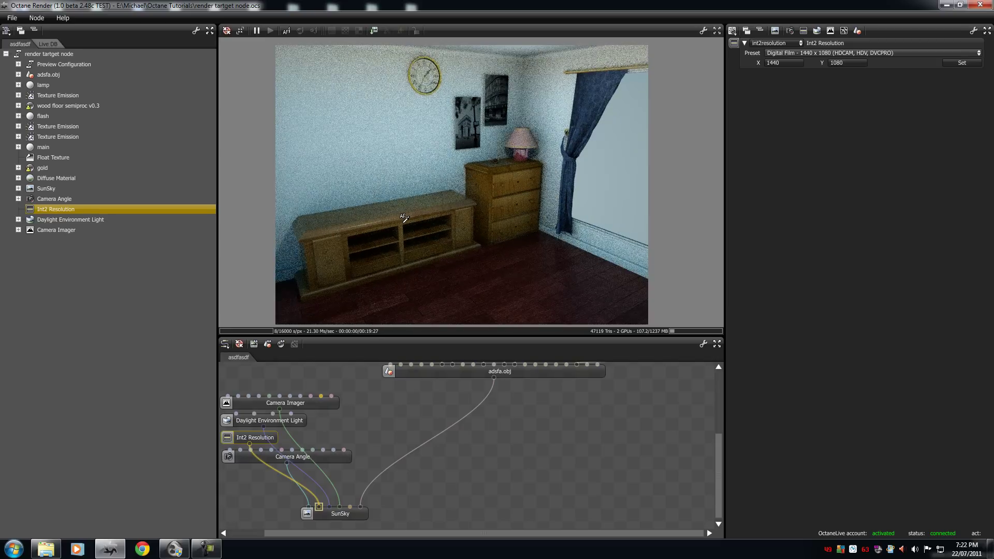
pyautogui.moveTo(407, 160); pyautogui.dragTo(413, 189)
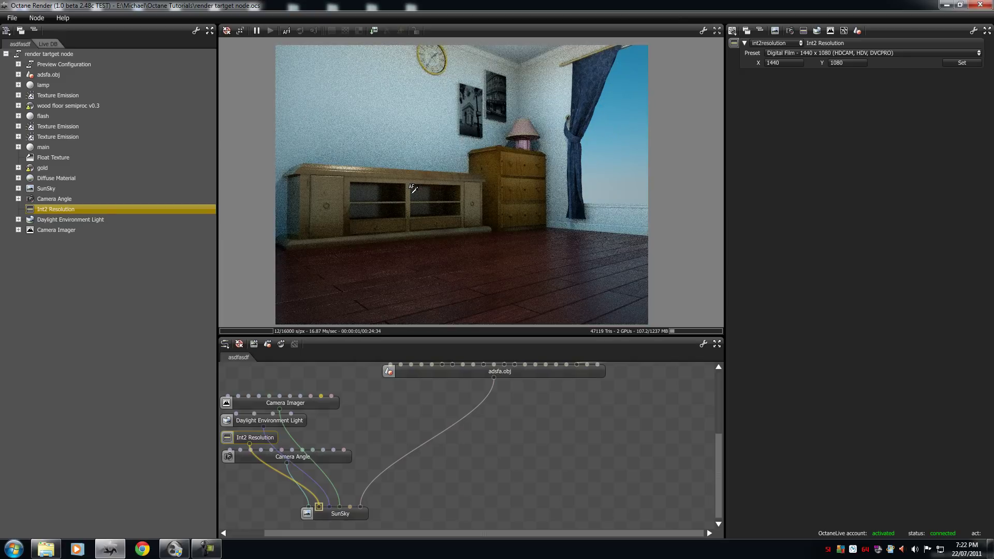
pyautogui.scroll(3, 532, 424)
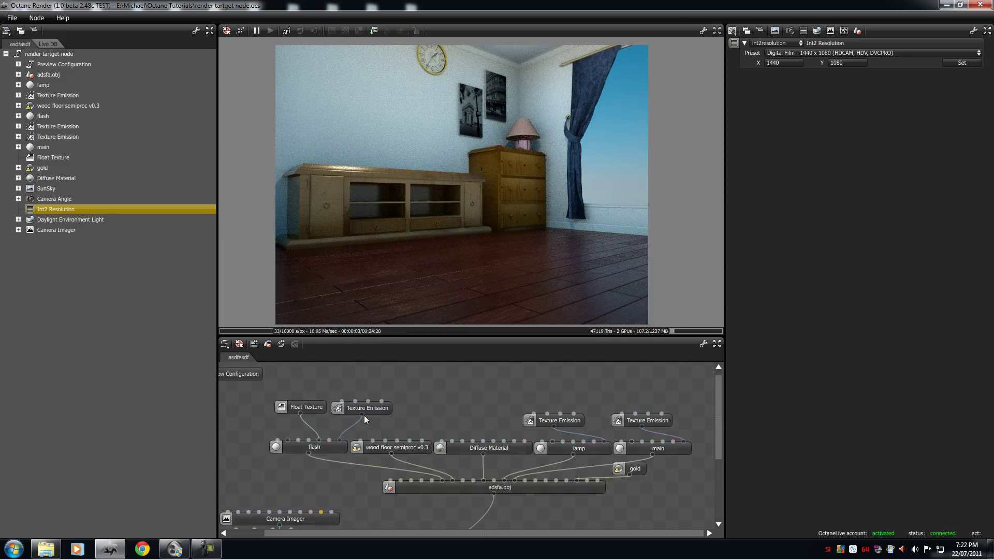
# Inspect the settings of the three Texture Emission nodes, including the lamp's
pyautogui.click(363, 410)
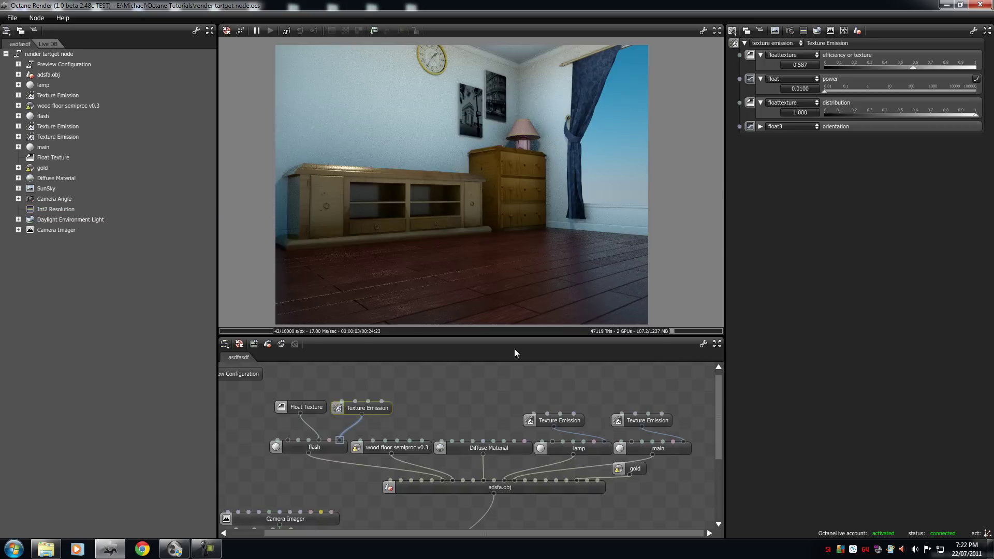
pyautogui.click(563, 423)
pyautogui.click(645, 418)
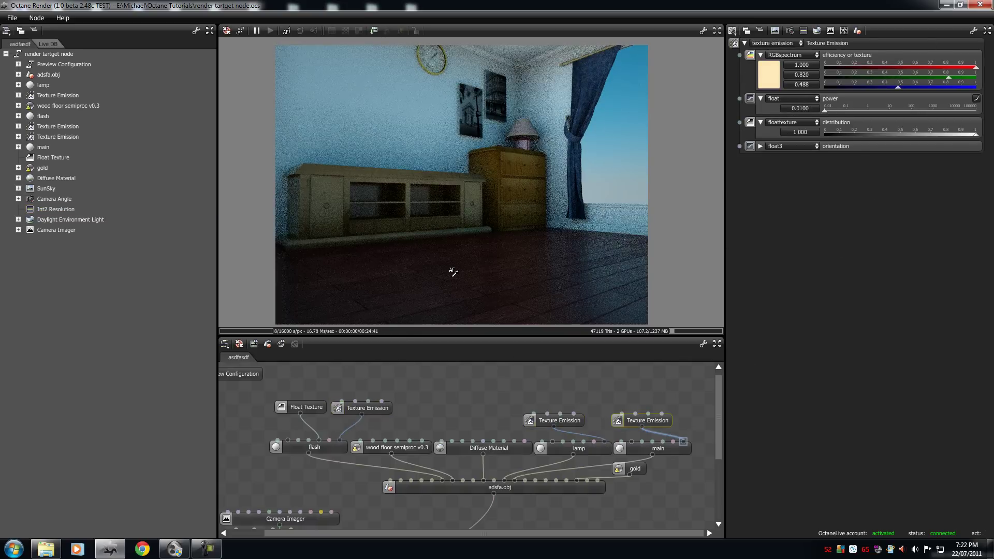
pyautogui.scroll(-5, 372, 466)
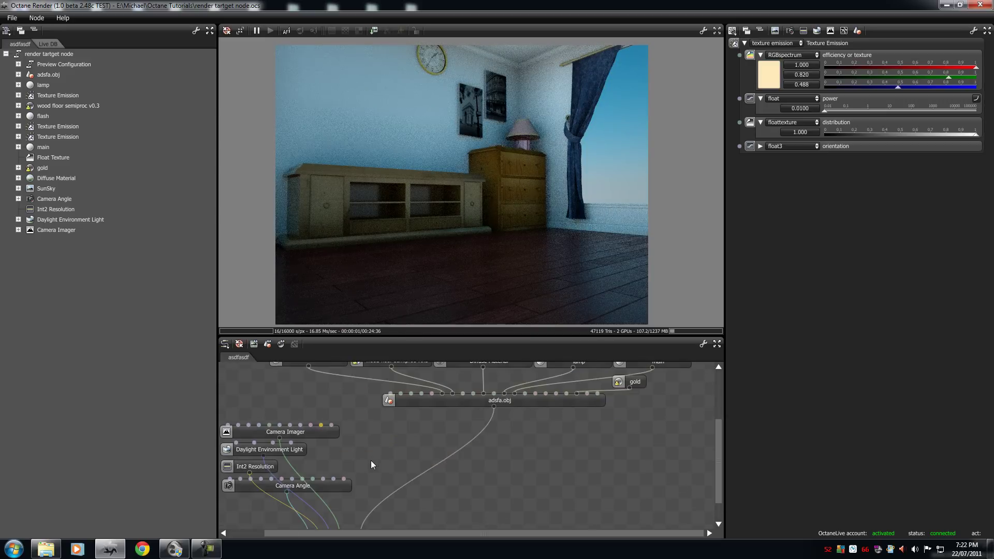
# Move the daylight sun to longitude -78.46, latitude -63.93 so sunlight enters the window
pyautogui.click(344, 514)
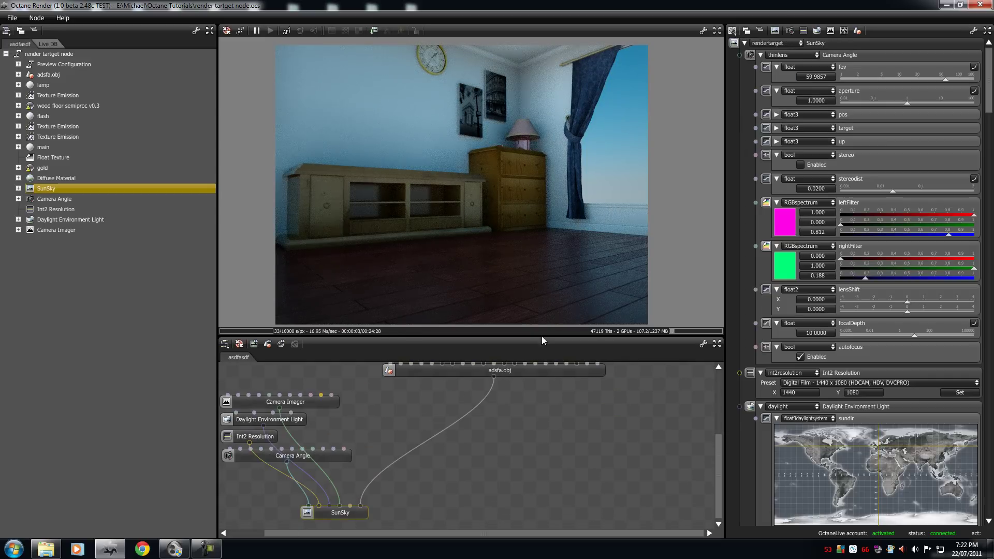
pyautogui.click(757, 44)
pyautogui.click(275, 421)
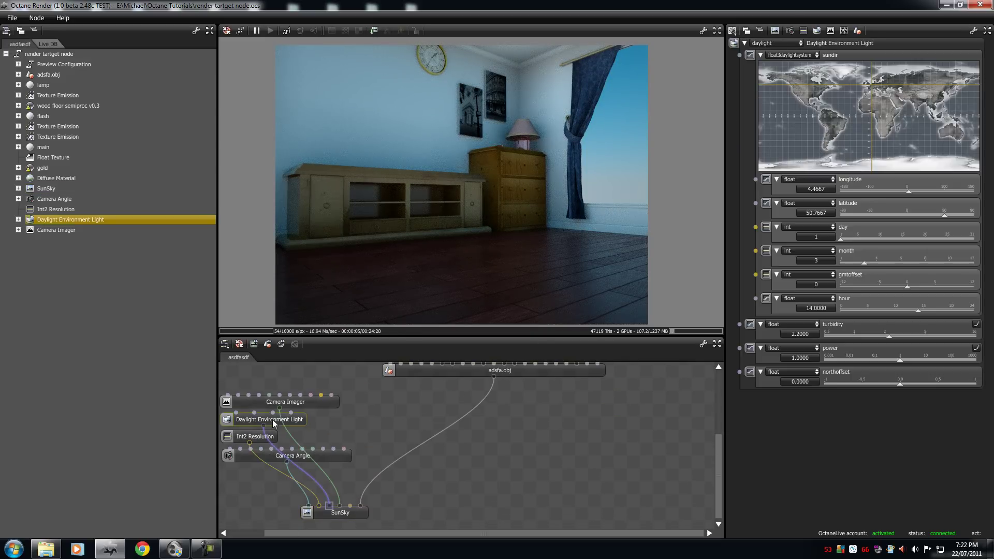
pyautogui.moveTo(879, 99); pyautogui.dragTo(821, 157)
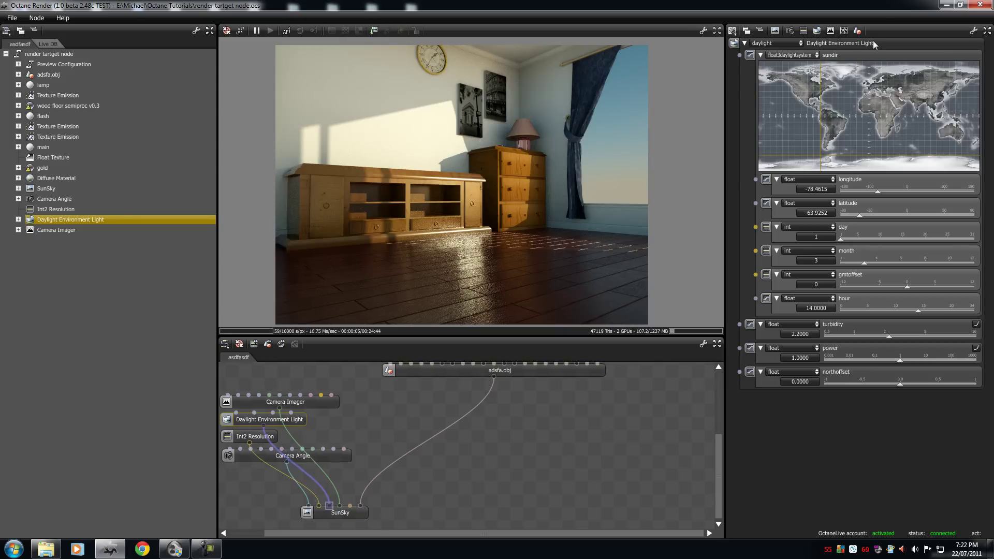
# Switch SunSky's render kernel type to PMC (max depth 16, 16000 max samples)
pyautogui.click(846, 32)
pyautogui.click(787, 44)
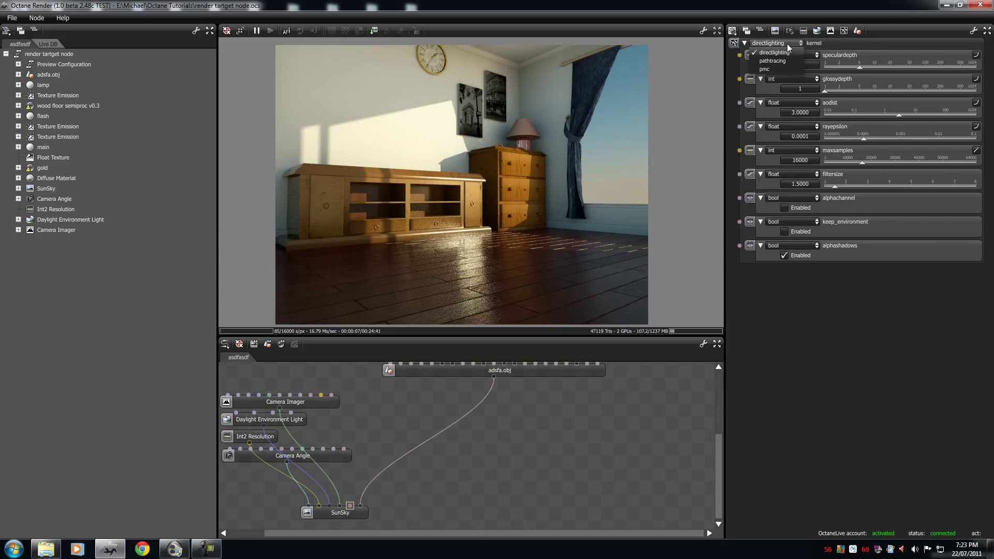
pyautogui.click(777, 68)
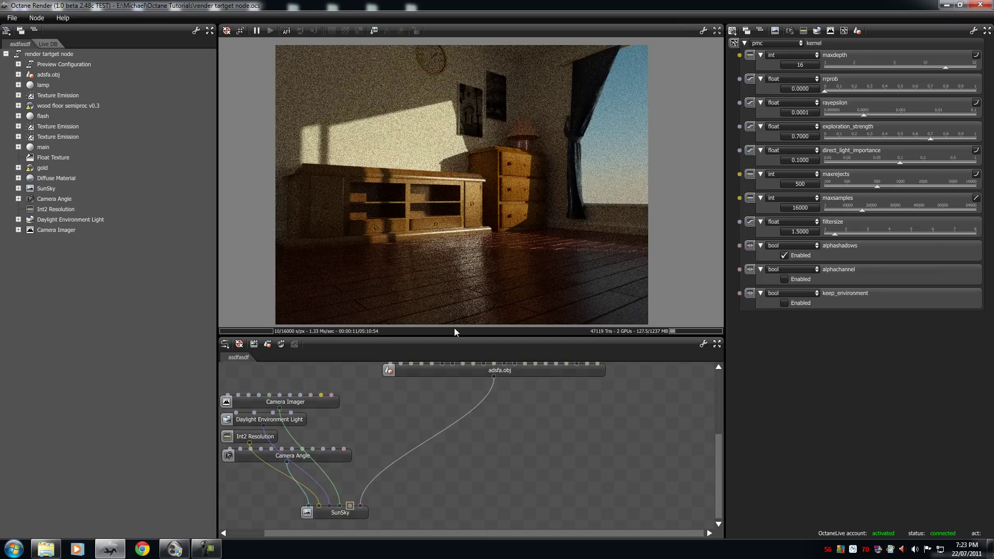
pyautogui.click(291, 403)
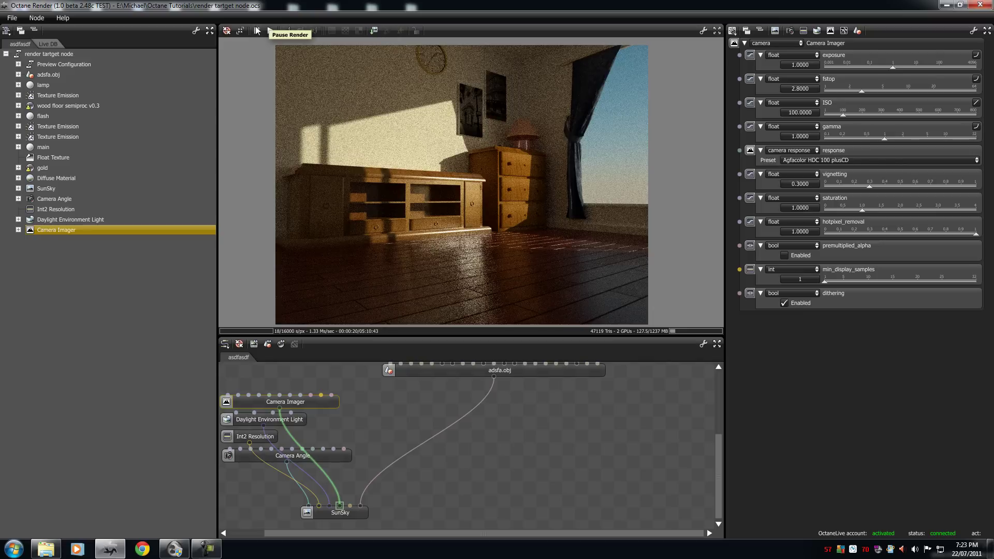
# Pause the render and set Camera Imager exposure 2.557, vignetting 1.0 and saturation 1.2833
pyautogui.click(256, 32)
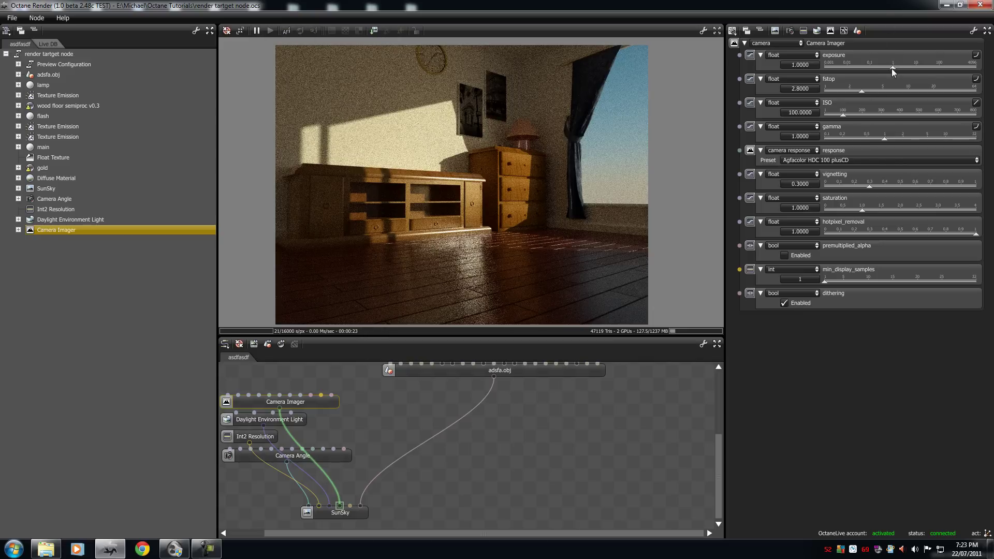
pyautogui.moveTo(892, 67); pyautogui.dragTo(844, 119)
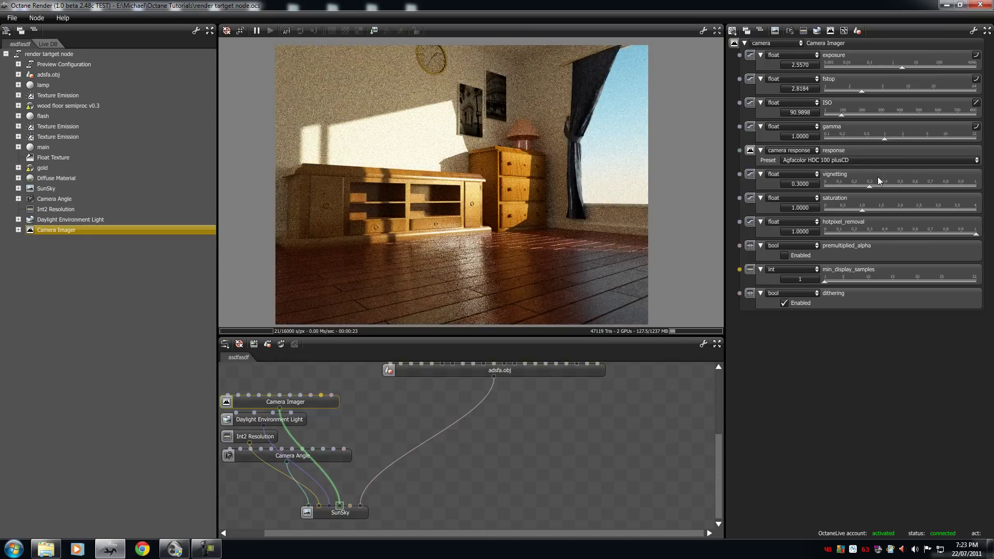
pyautogui.moveTo(870, 187); pyautogui.dragTo(976, 186)
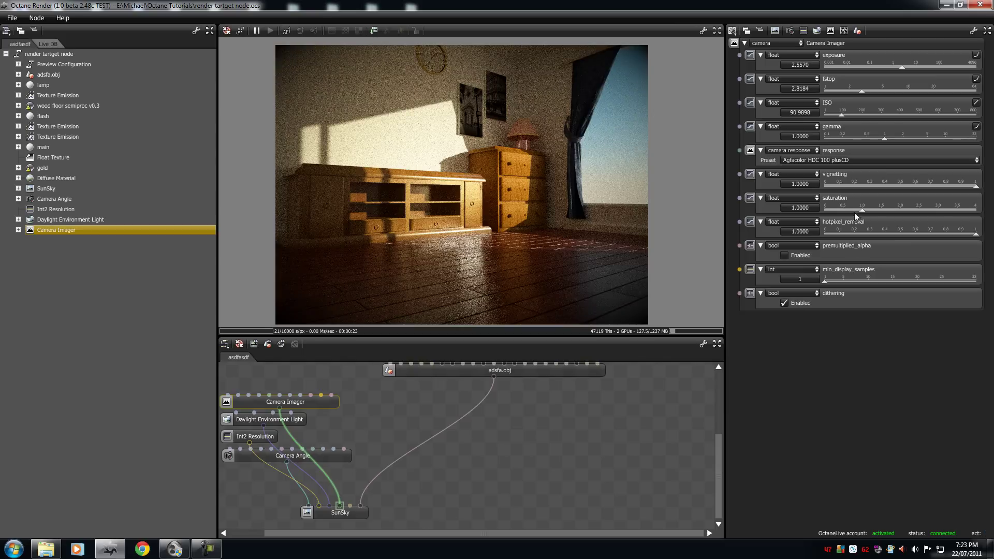
pyautogui.moveTo(866, 210); pyautogui.dragTo(890, 236)
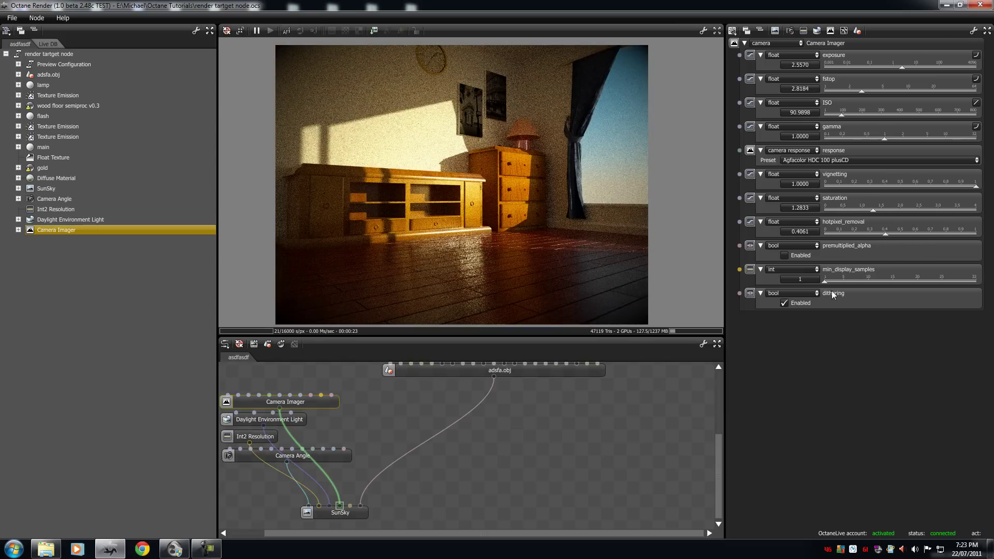
# Try the FP2900Z, dscs315_4, F400CD and F125CD camera response presets
pyautogui.click(828, 160)
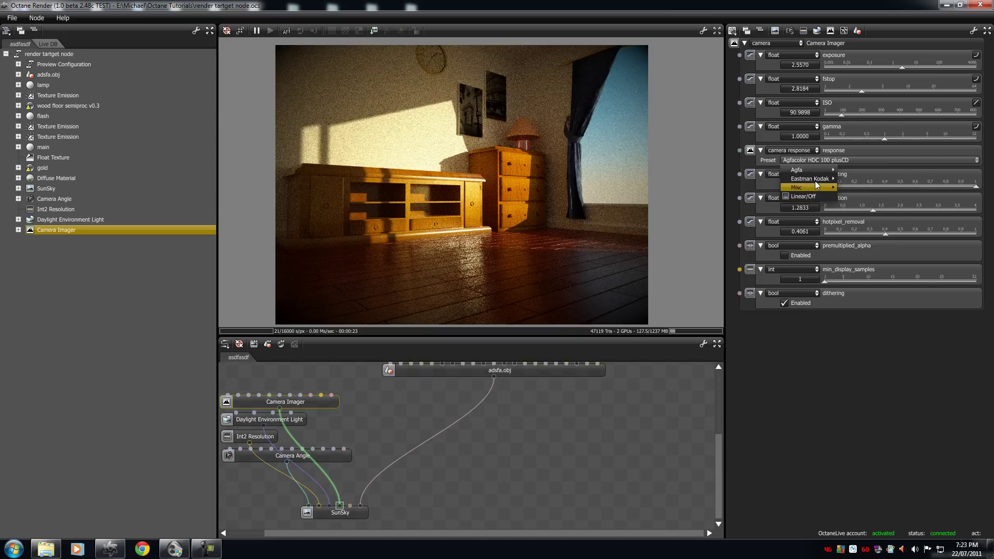
pyautogui.moveTo(813, 187)
pyautogui.click(857, 276)
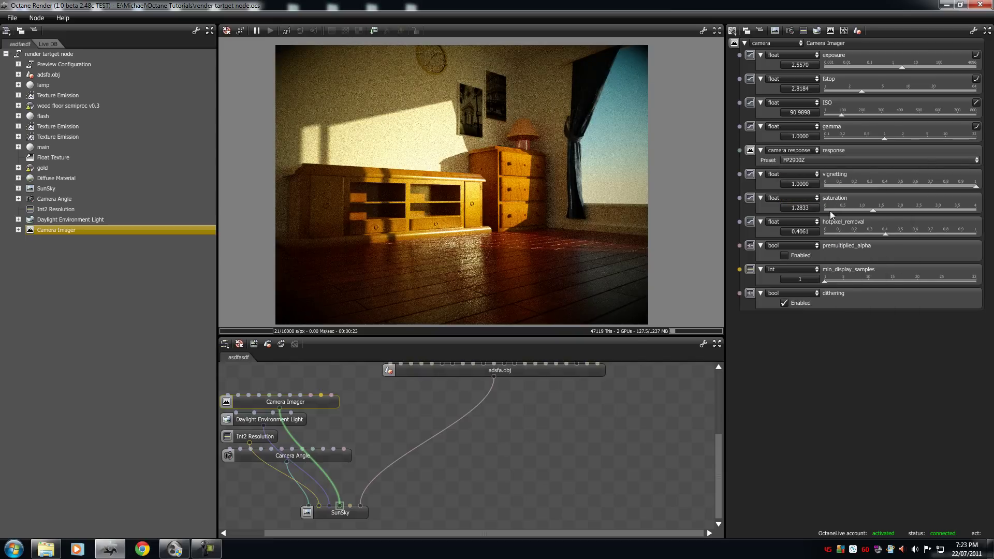
pyautogui.click(819, 161)
pyautogui.moveTo(812, 188)
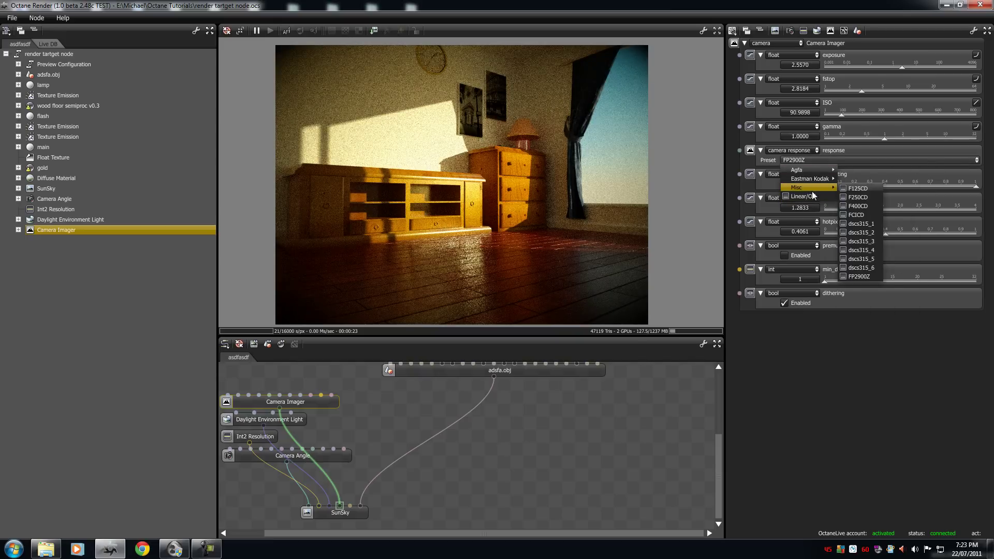
pyautogui.click(861, 253)
pyautogui.click(822, 160)
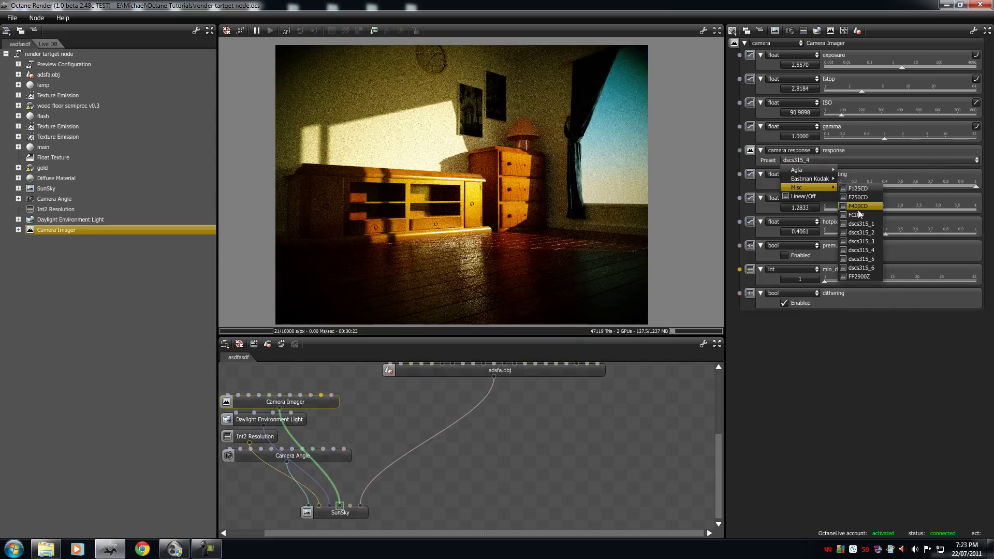
pyautogui.click(858, 209)
pyautogui.click(823, 160)
pyautogui.click(860, 189)
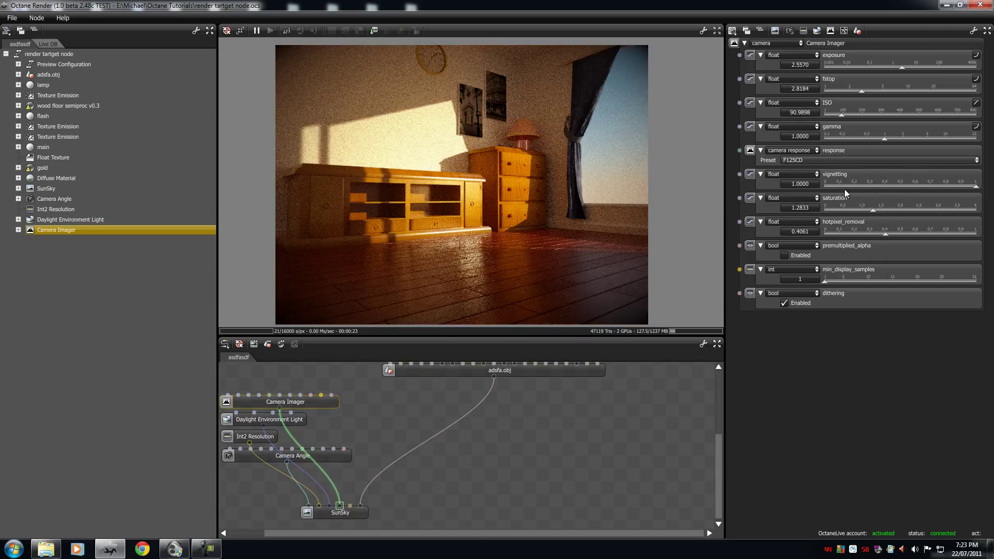
# Try Kodachrome 25, settle on the Portra 160NCCD response preset, and pause the render
pyautogui.click(815, 161)
pyautogui.moveTo(800, 179)
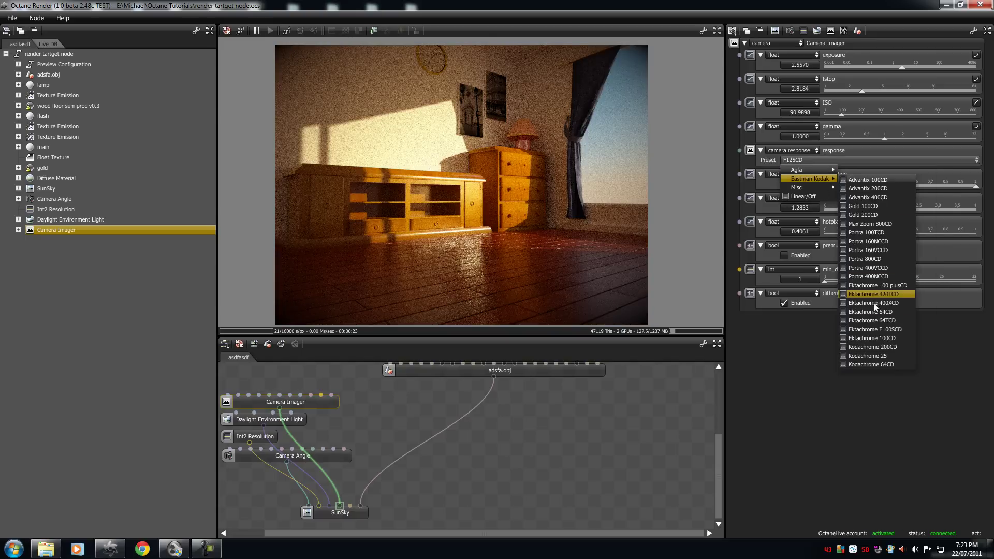
pyautogui.click(861, 355)
pyautogui.click(827, 159)
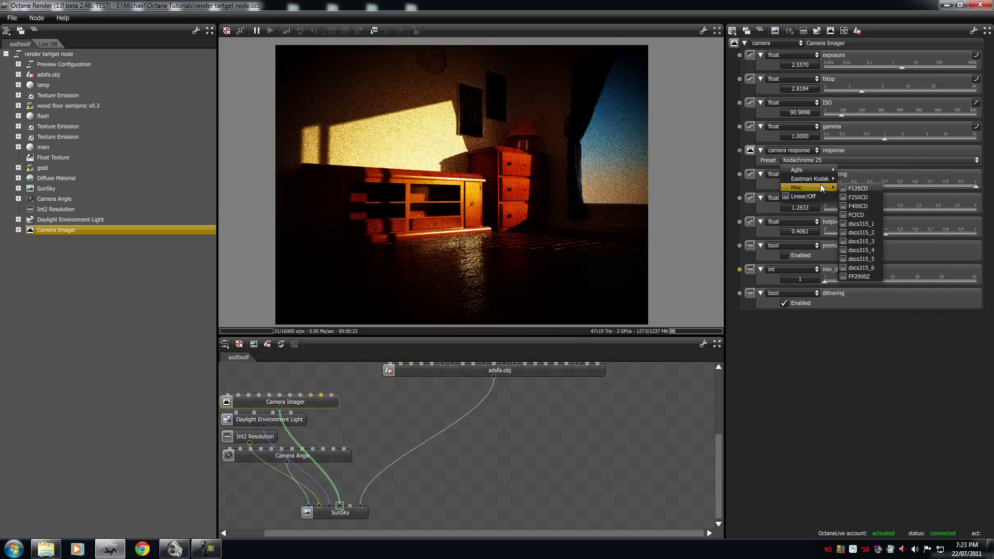
pyautogui.click(862, 237)
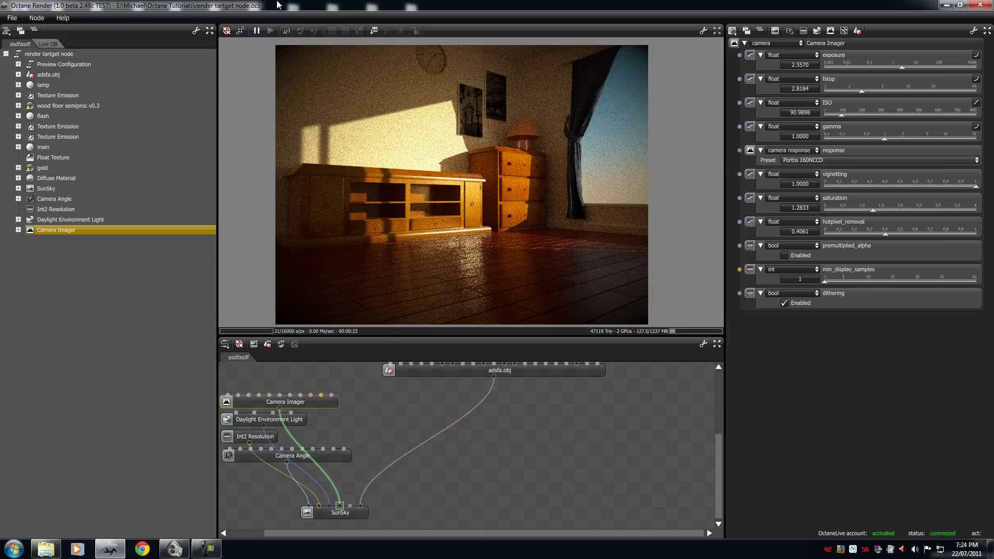
pyautogui.click(259, 31)
# Inspect the adsfa.obj mesh's material settings in the node graph
pyautogui.click(403, 370)
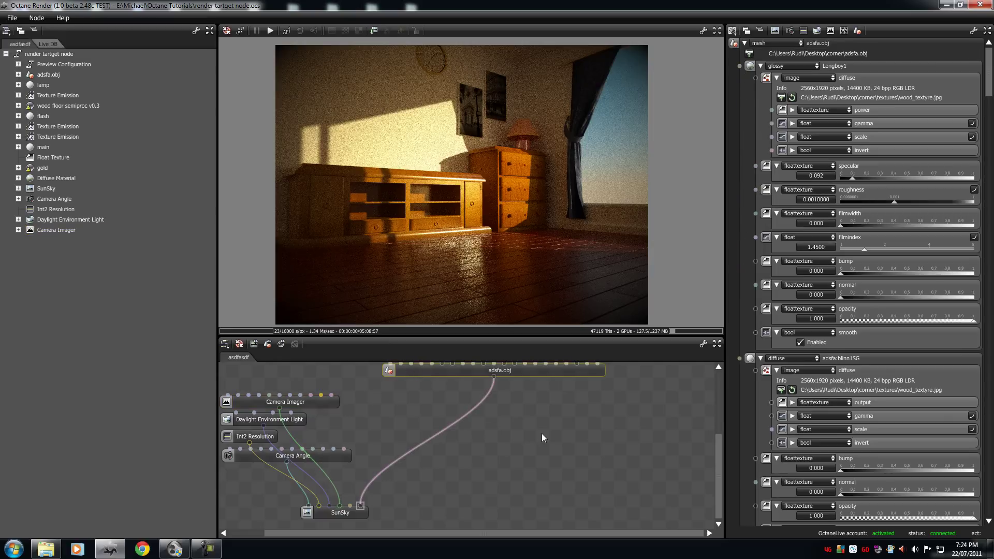
pyautogui.scroll(5, 570, 425)
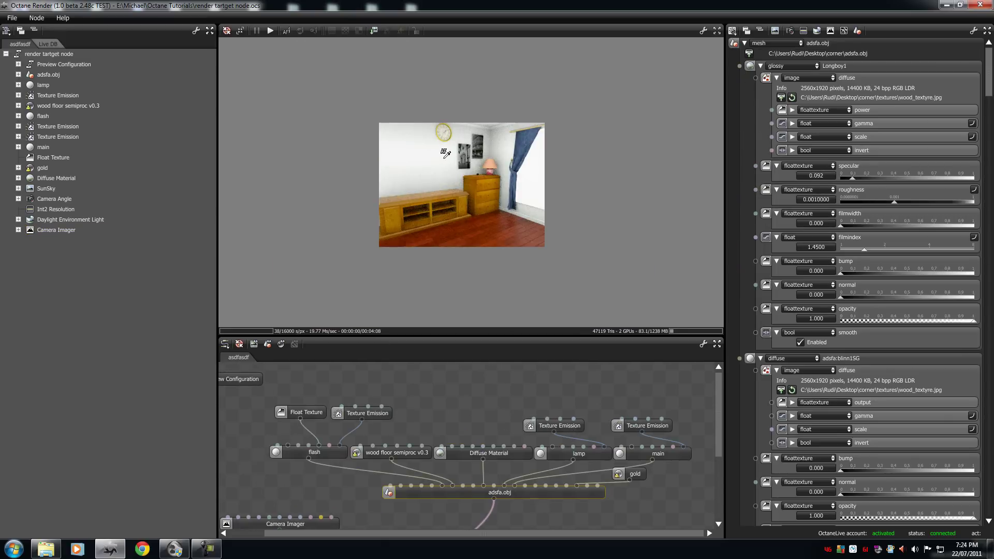
pyautogui.scroll(2, 448, 158)
pyautogui.scroll(-1, 452, 161)
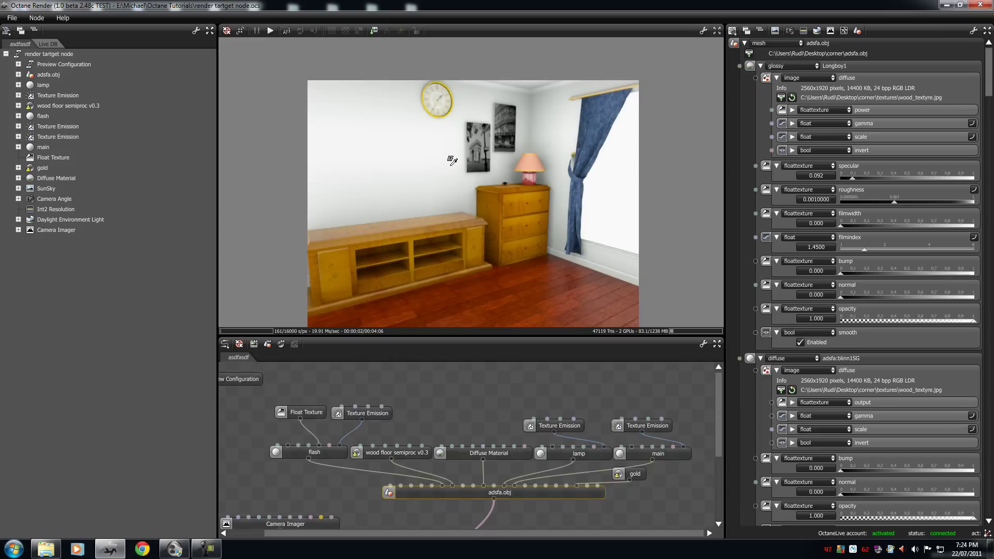
pyautogui.scroll(-1, 452, 161)
pyautogui.scroll(1, 446, 109)
pyautogui.moveTo(719, 401); pyautogui.dragTo(712, 465)
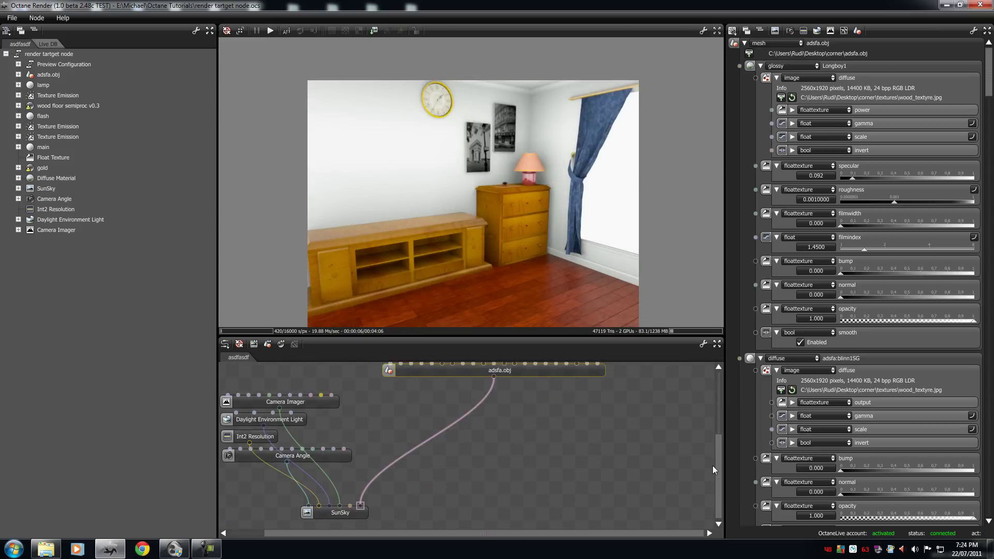
# Select the SunSky render target to show its camera, resolution and daylight settings
pyautogui.click(332, 514)
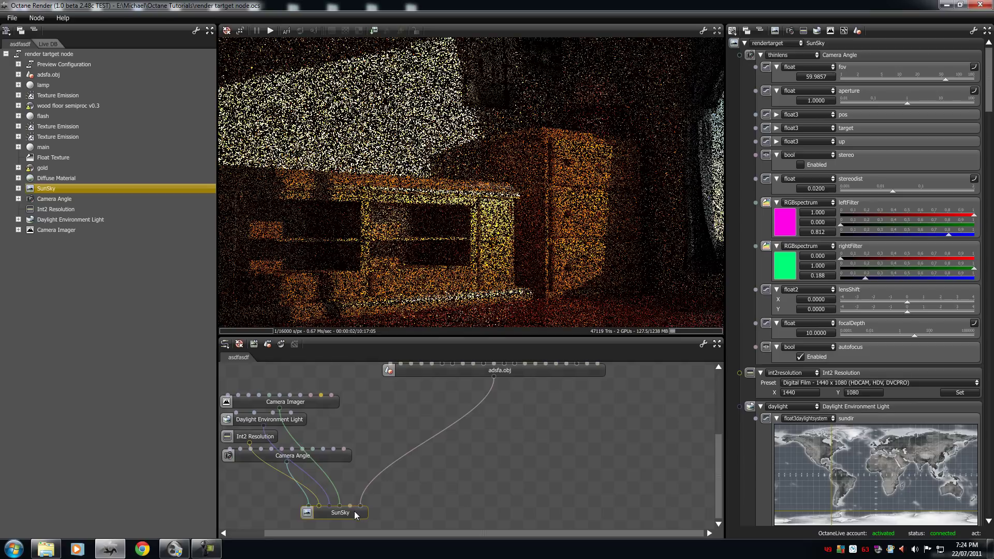
pyautogui.scroll(1, 524, 162)
pyautogui.scroll(-2, 520, 171)
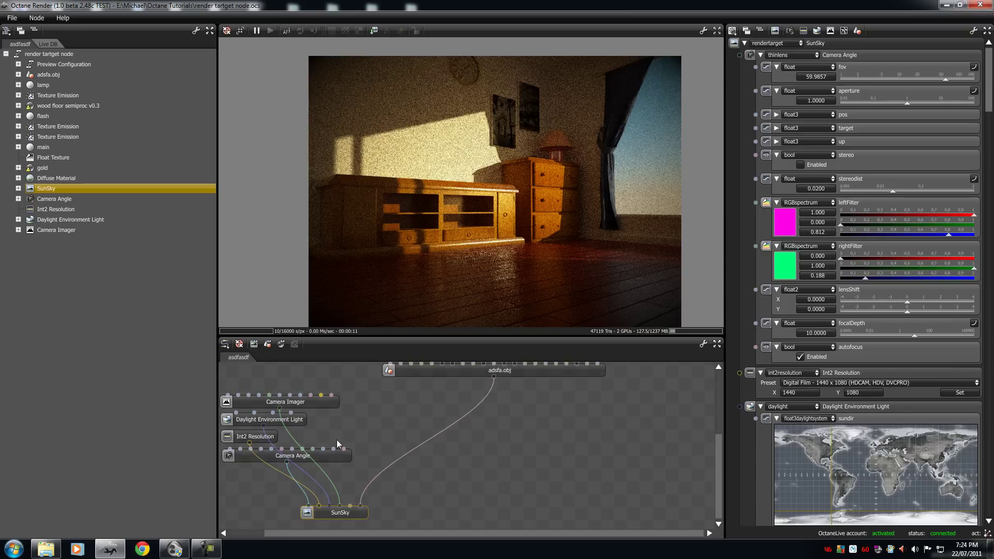
# Add a new render target node and move it to the graph's lower right
pyautogui.rightClick(439, 475)
pyautogui.moveTo(444, 478)
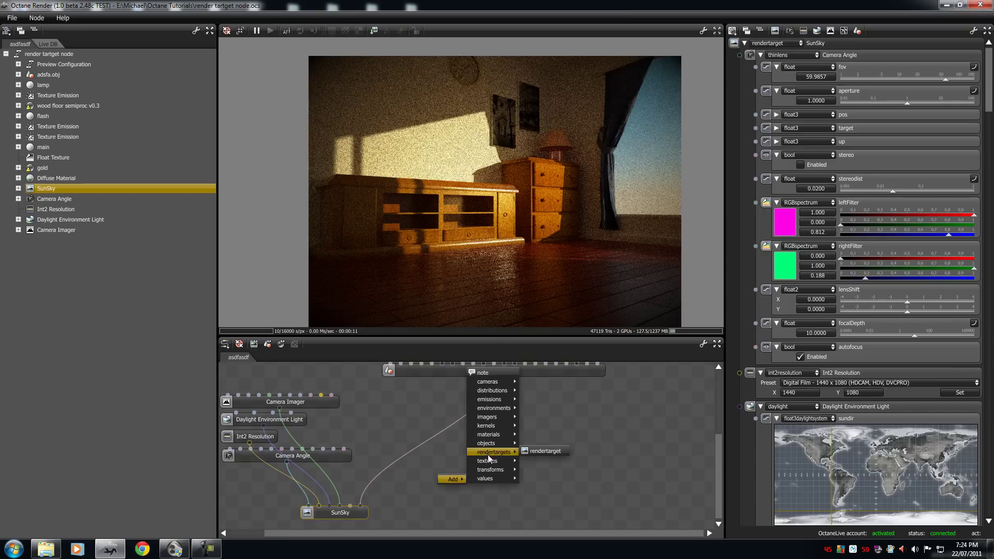
pyautogui.moveTo(490, 443)
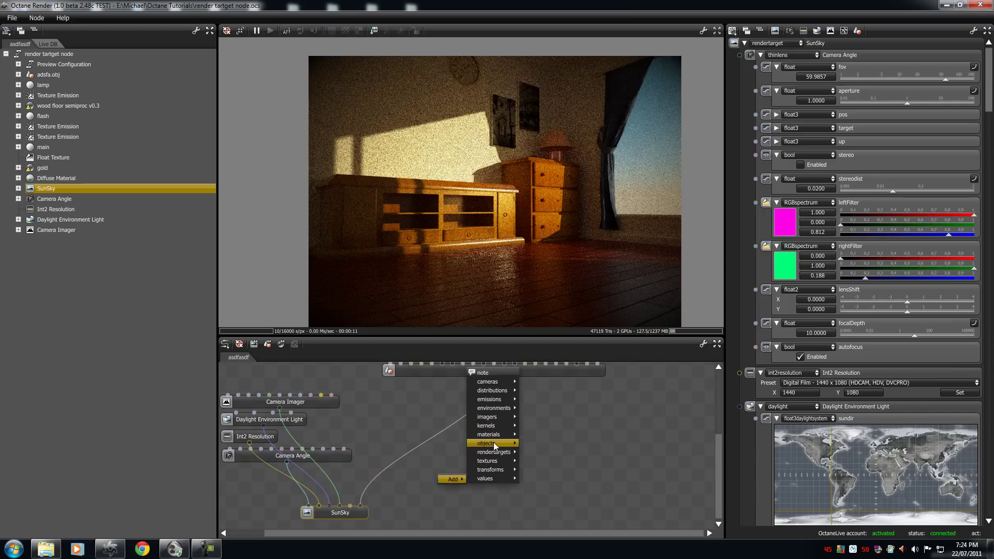
pyautogui.click(555, 452)
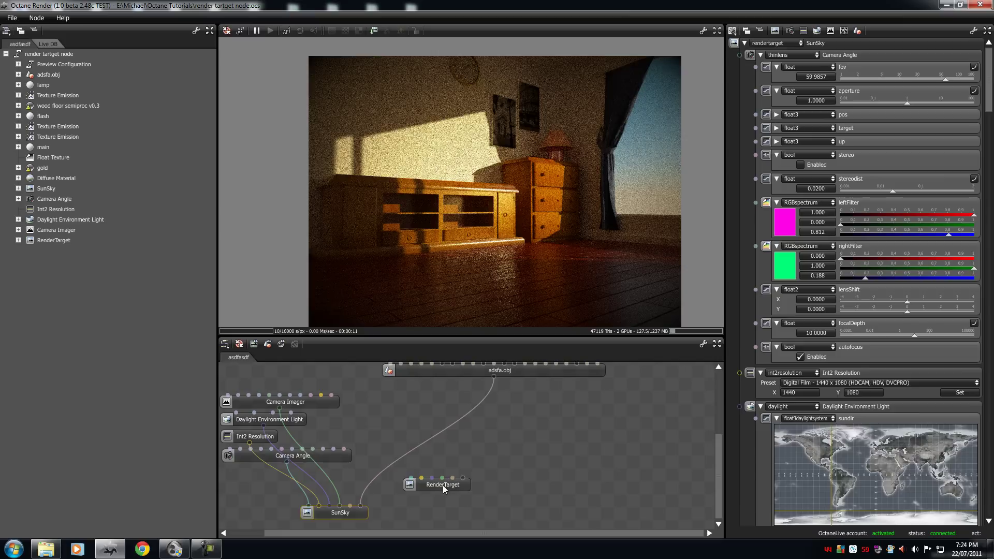
pyautogui.moveTo(443, 486); pyautogui.dragTo(621, 511)
# Rename the new render target to 'dresser close up'
pyautogui.doubleClick(843, 43)
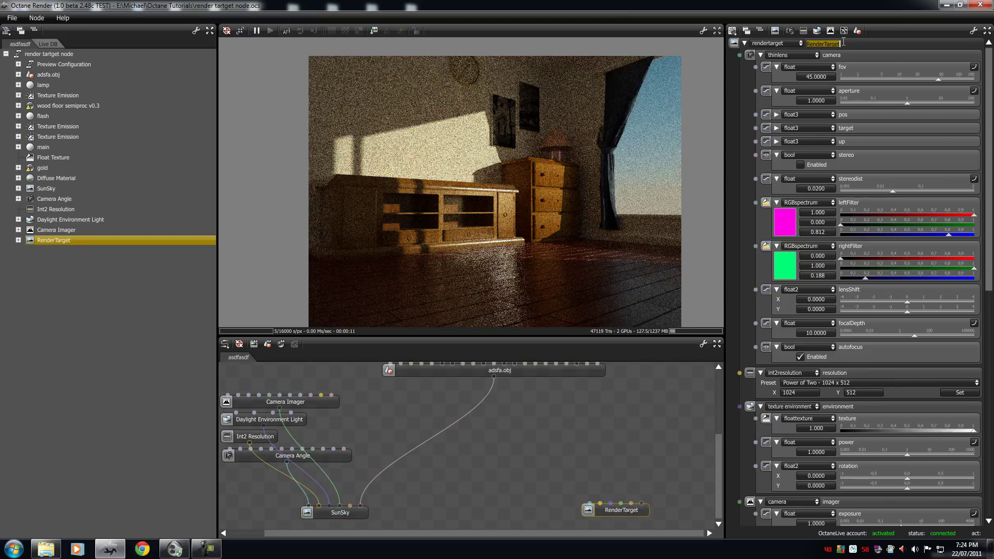
pyautogui.write('dresser close up')
pyautogui.press('Return')
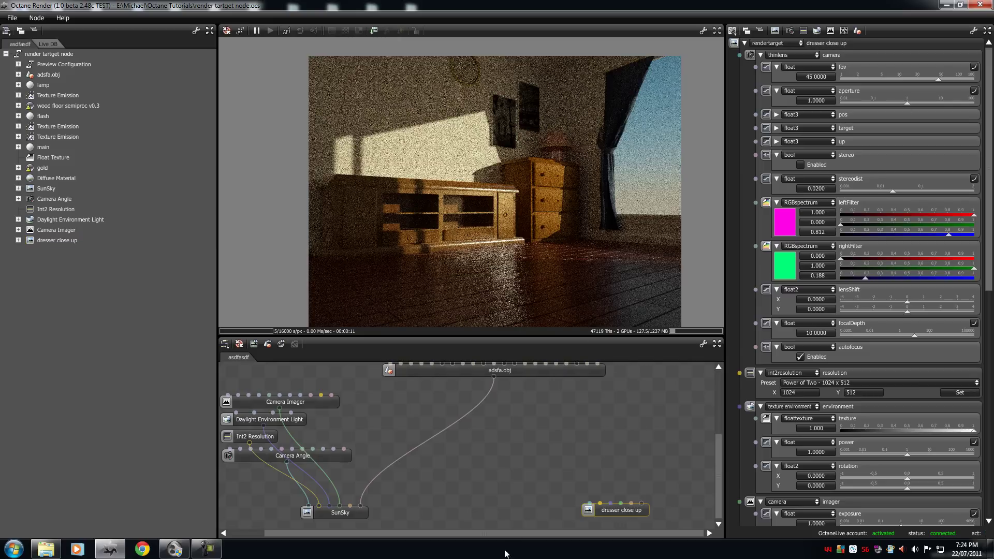
pyautogui.rightClick(551, 440)
# Add a Thin Lens Camera node and connect it to dresser close up
pyautogui.click(539, 444)
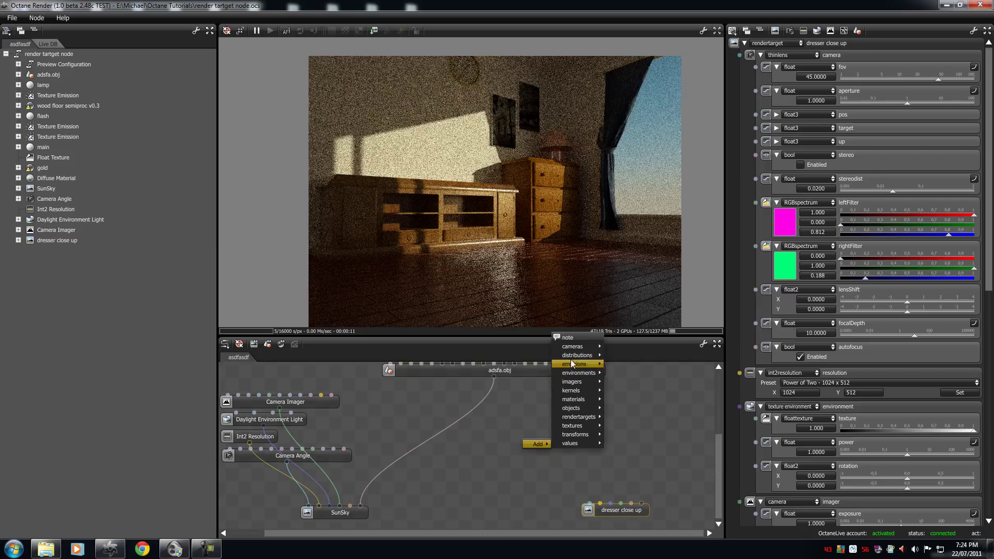
pyautogui.moveTo(587, 352)
pyautogui.click(624, 345)
pyautogui.moveTo(554, 449); pyautogui.dragTo(589, 500)
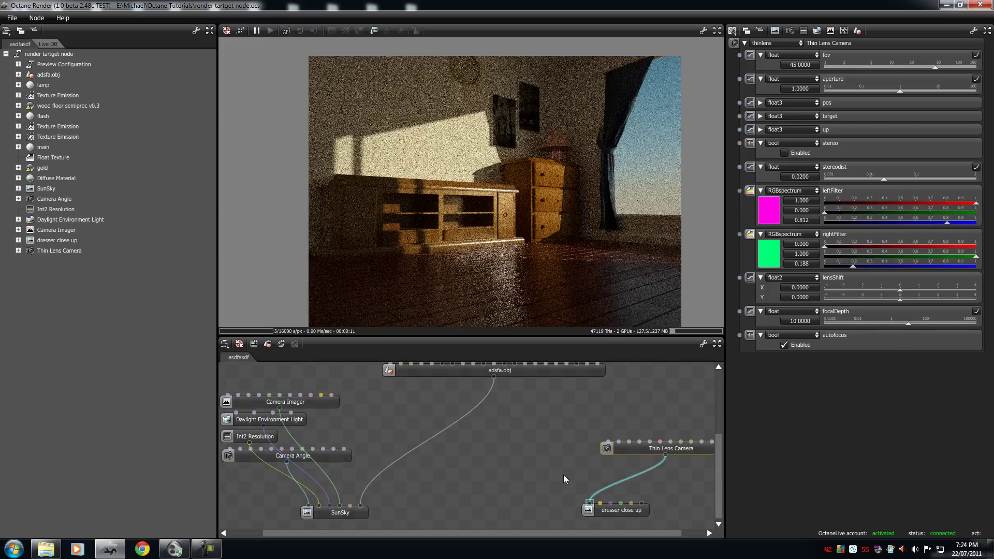
pyautogui.moveTo(623, 448); pyautogui.dragTo(625, 464)
# Add Int2 Resolution and Texture Environment nodes beside the thin lens camera
pyautogui.rightClick(514, 455)
pyautogui.moveTo(548, 459)
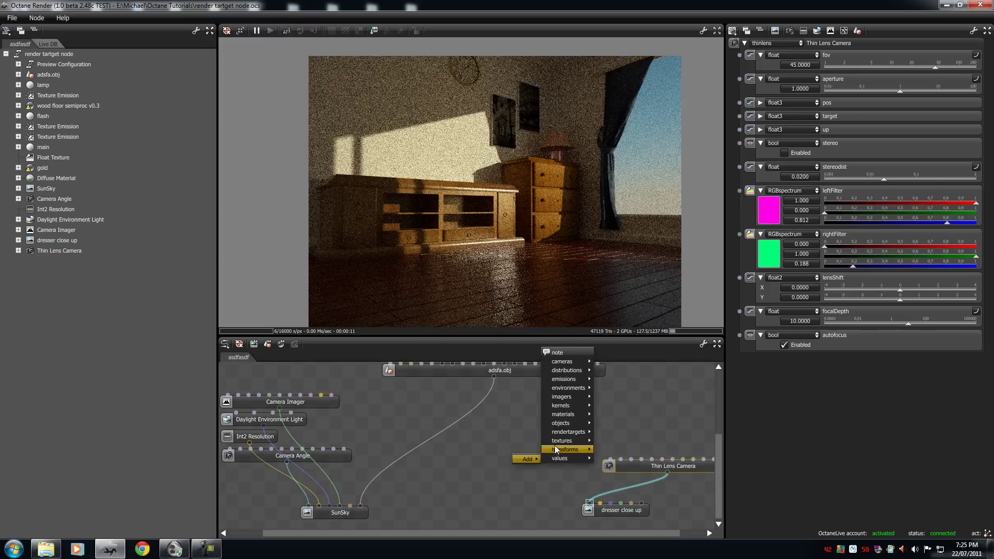
pyautogui.click(603, 448)
pyautogui.moveTo(549, 465); pyautogui.dragTo(600, 503)
pyautogui.rightClick(548, 479)
pyautogui.moveTo(568, 481)
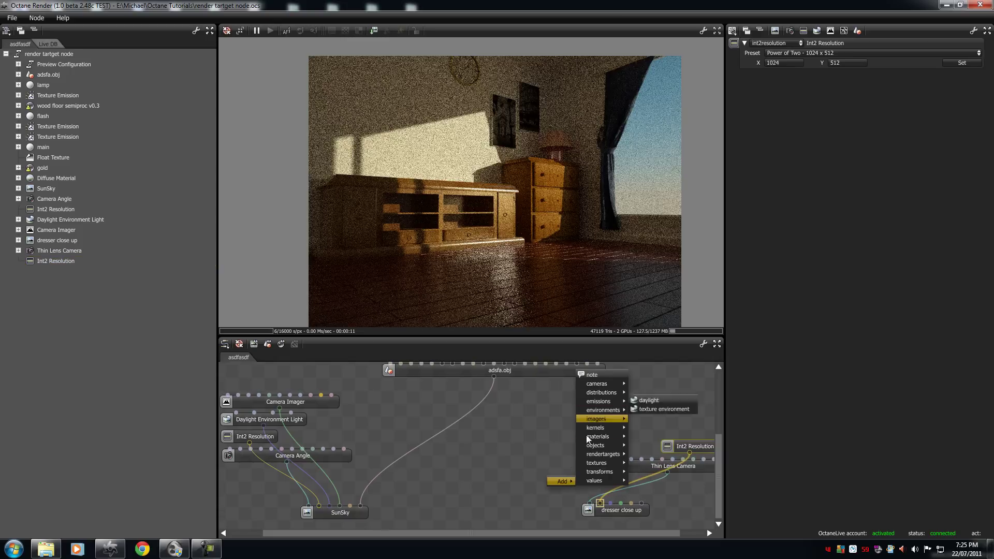
pyautogui.moveTo(598, 411)
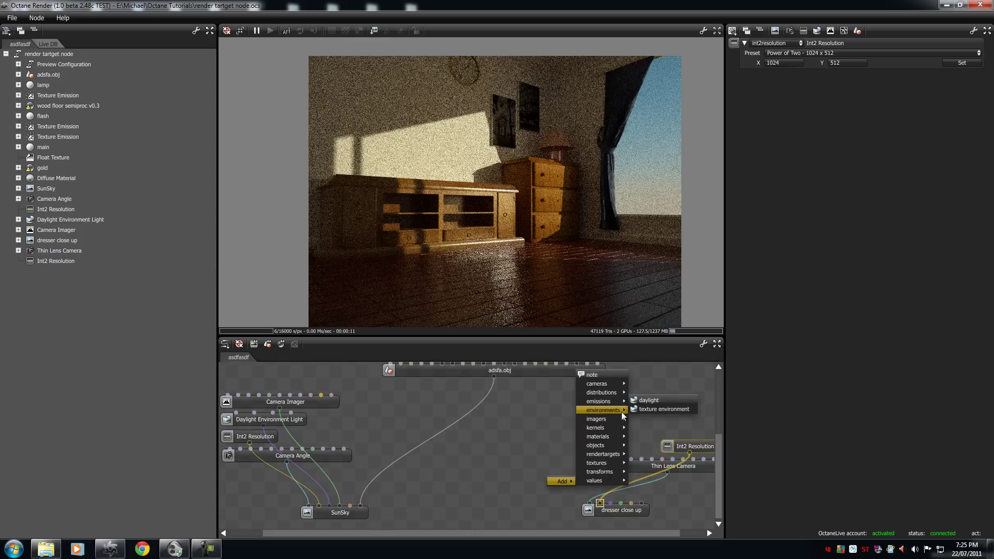
pyautogui.click(681, 409)
pyautogui.moveTo(570, 487); pyautogui.dragTo(611, 503)
# Add a Camera Imager and wire it and the adsfa.obj mesh into dresser close up
pyautogui.moveTo(560, 453)
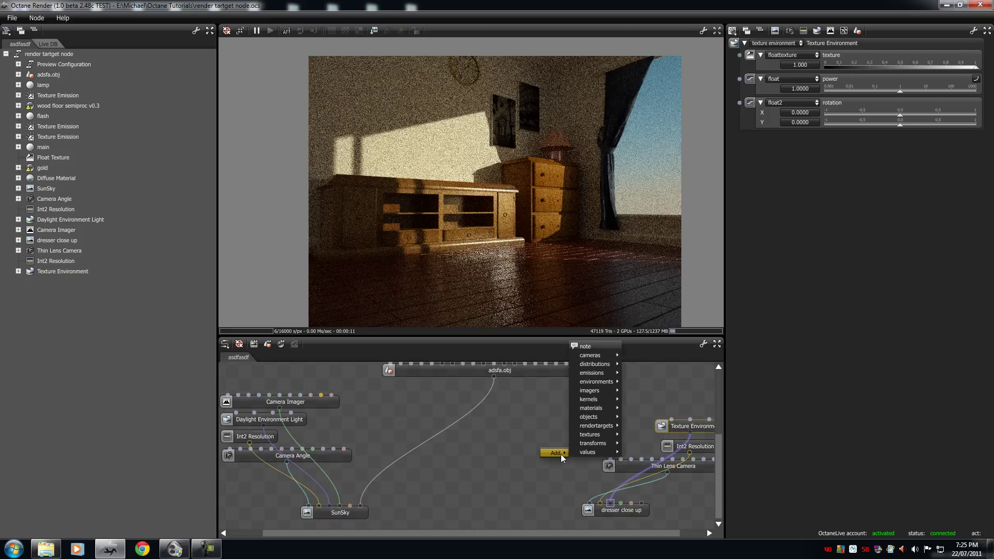
pyautogui.moveTo(589, 435)
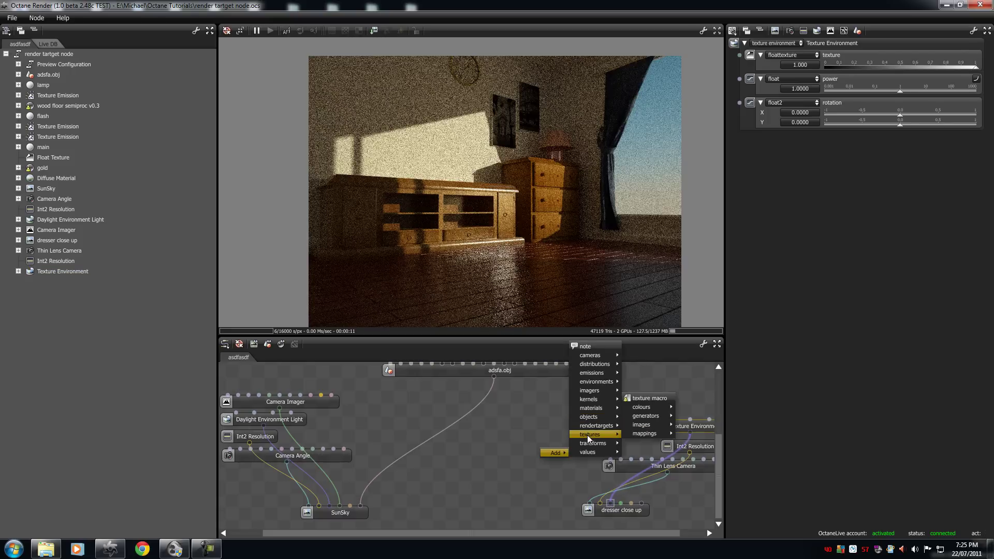
pyautogui.moveTo(642, 433)
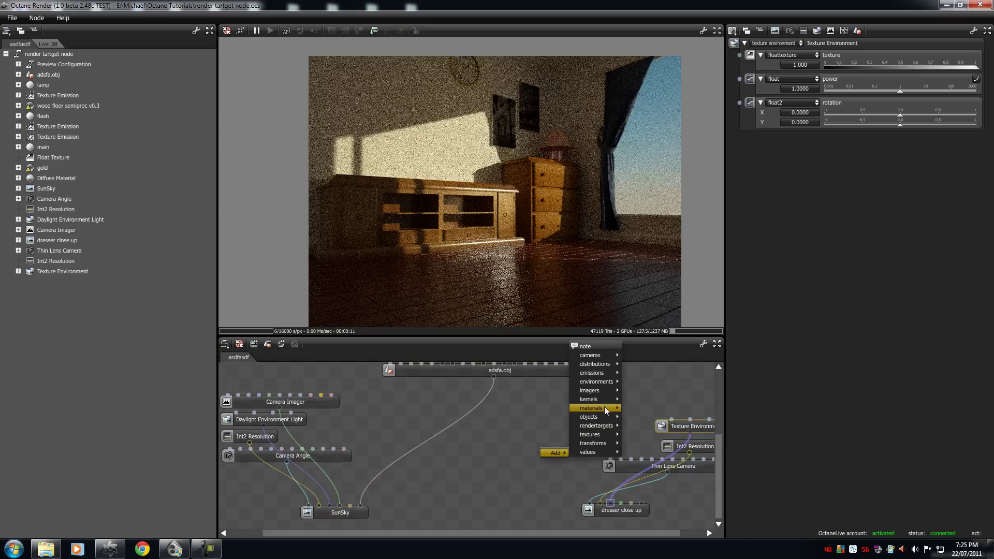
pyautogui.moveTo(595, 393)
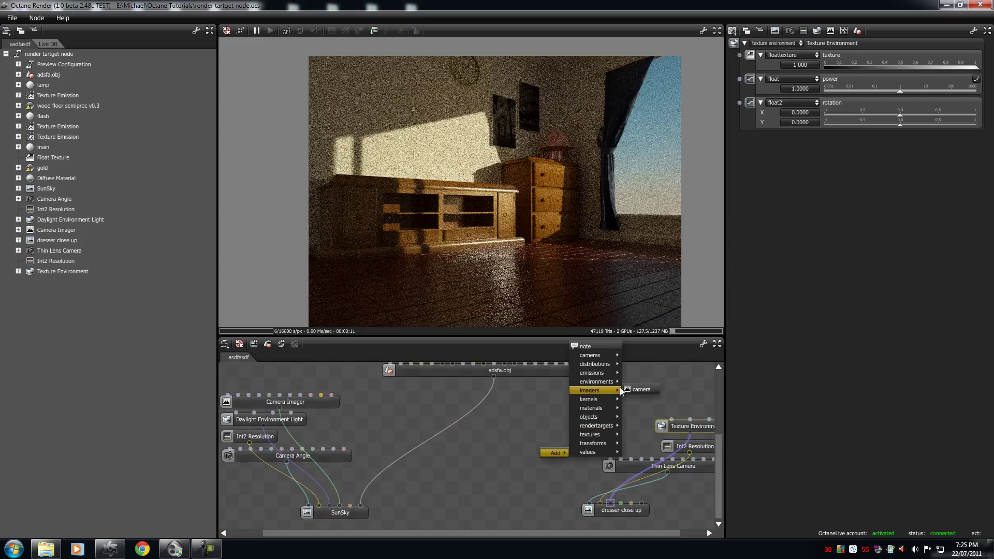
pyautogui.click(638, 389)
pyautogui.moveTo(559, 458); pyautogui.dragTo(620, 506)
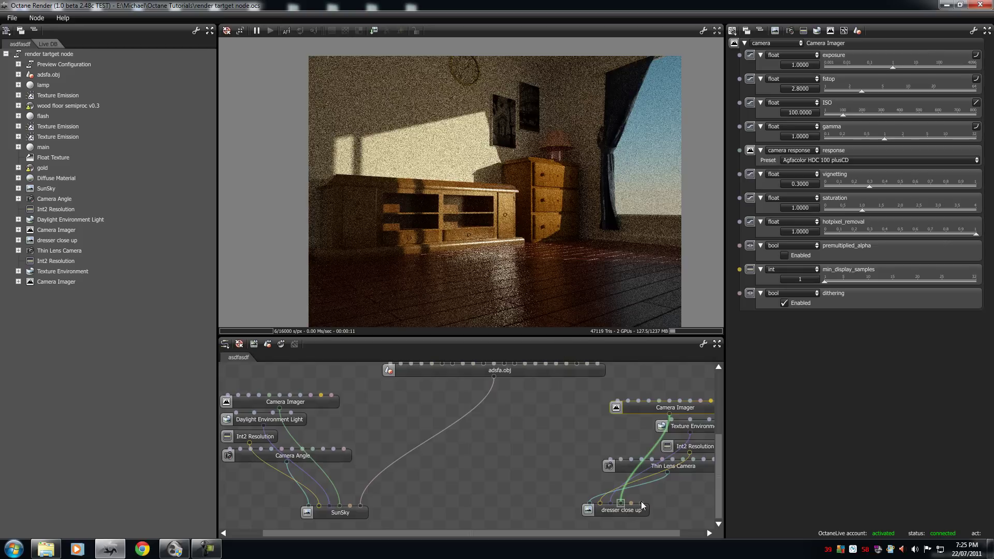
pyautogui.moveTo(641, 504); pyautogui.dragTo(495, 378)
# Restart the dresser close up render and arm the autofocus point picker
pyautogui.click(607, 510)
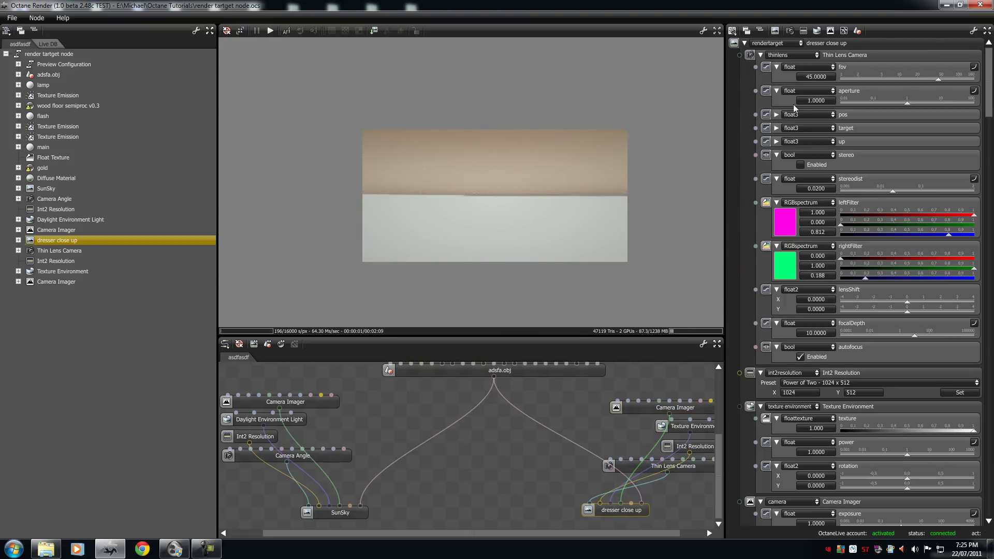
pyautogui.click(550, 166)
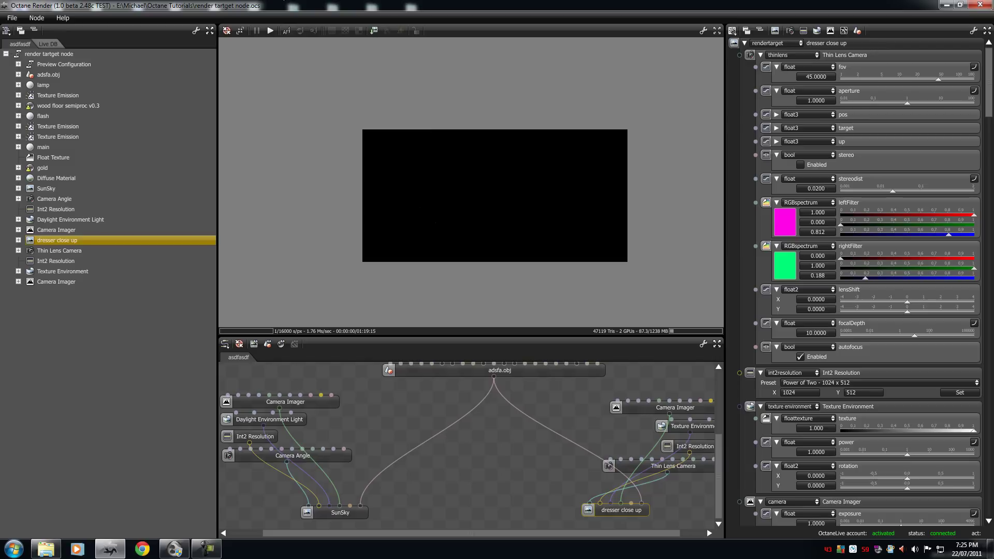
pyautogui.click(287, 32)
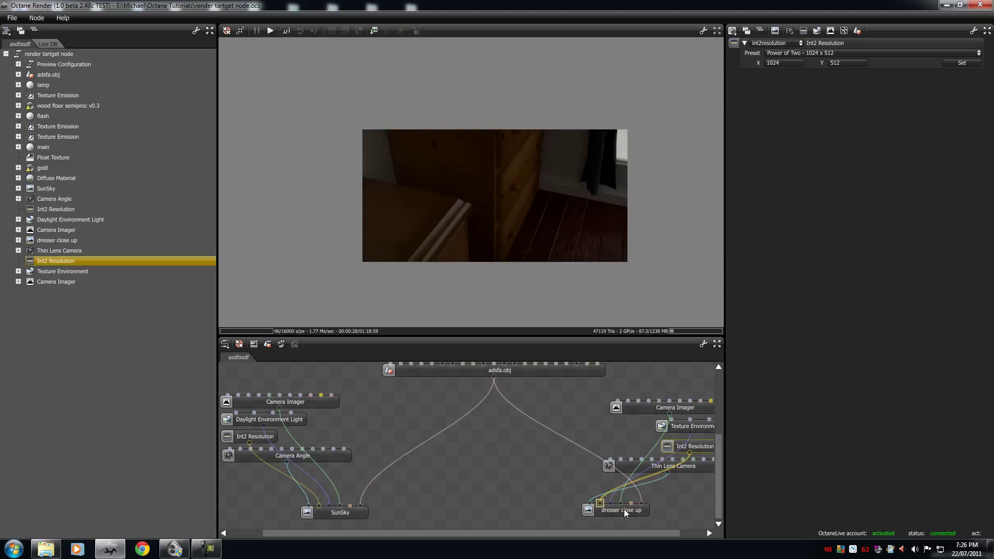
# Select the dresser close up target, collapse its pins, and choose a render kernel type
pyautogui.click(625, 511)
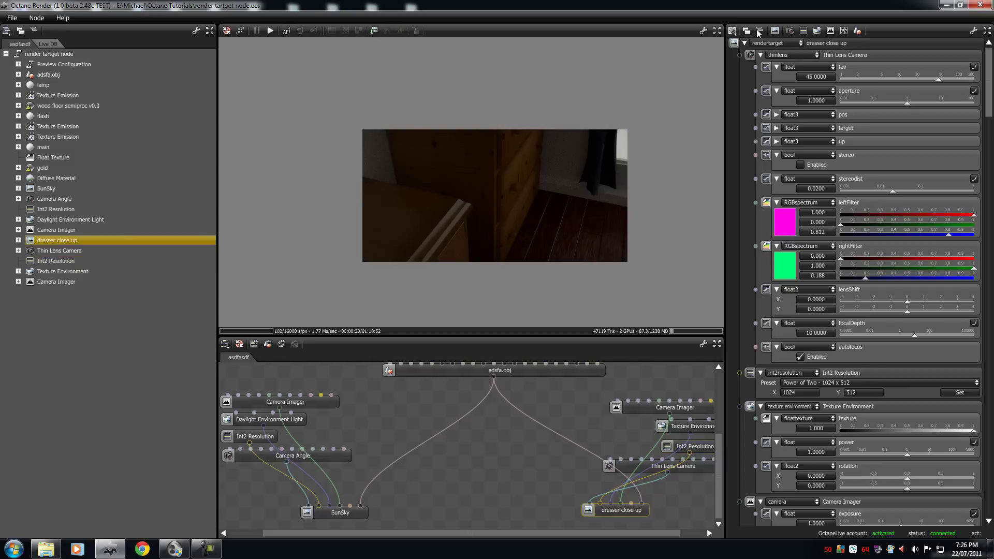
pyautogui.click(760, 31)
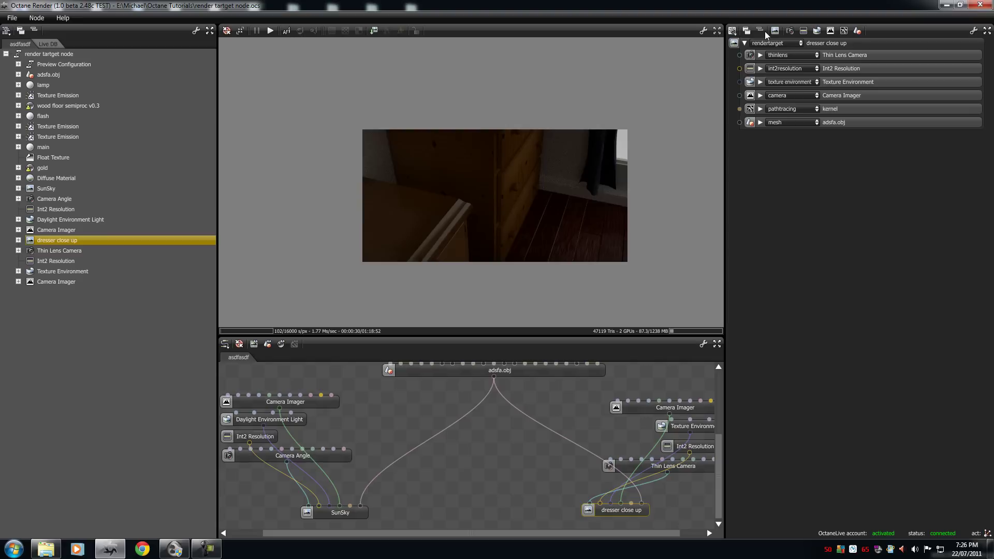
pyautogui.click(844, 31)
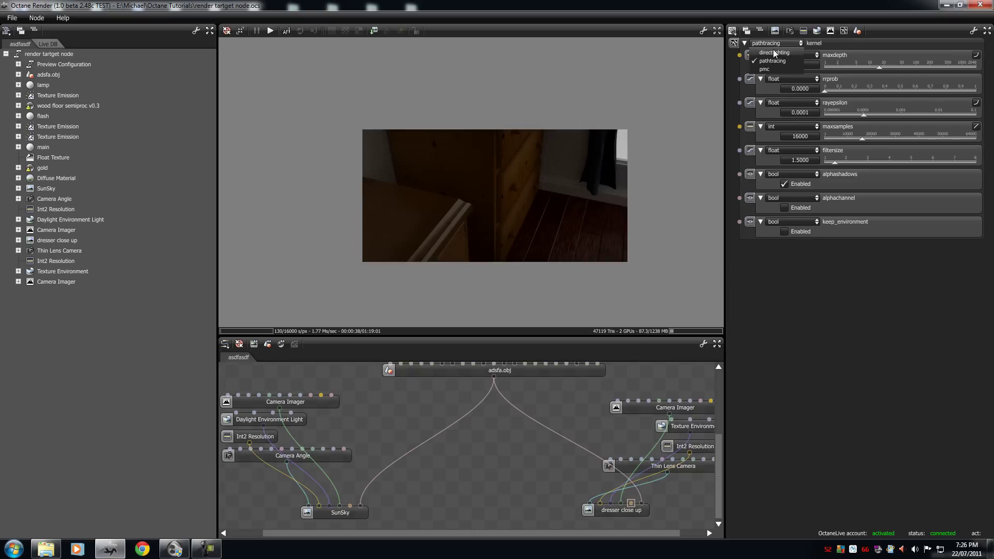
pyautogui.click(773, 52)
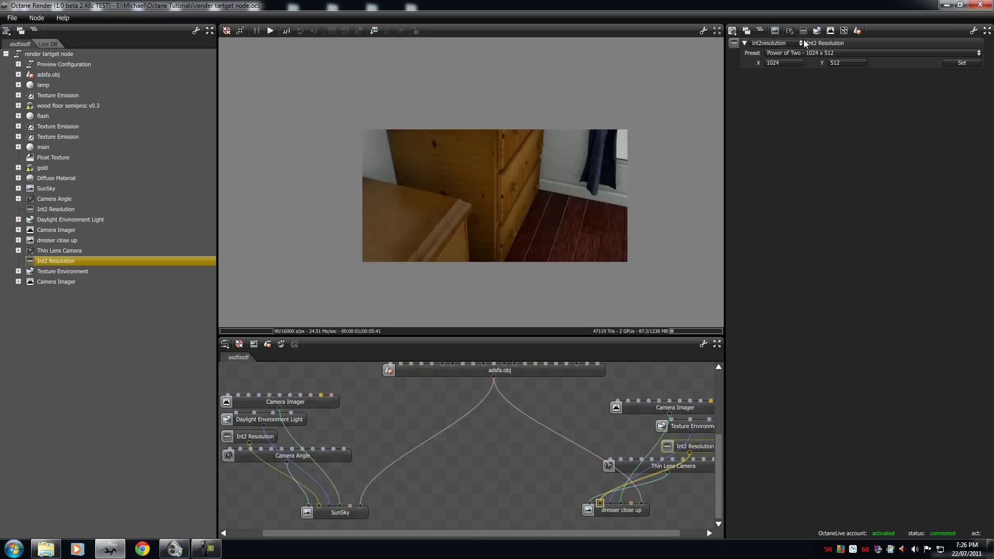
# Set the Int2 Resolution preset to Digital Film 720 x 480 (DV NTSC)
pyautogui.click(803, 31)
pyautogui.click(796, 54)
pyautogui.moveTo(791, 80)
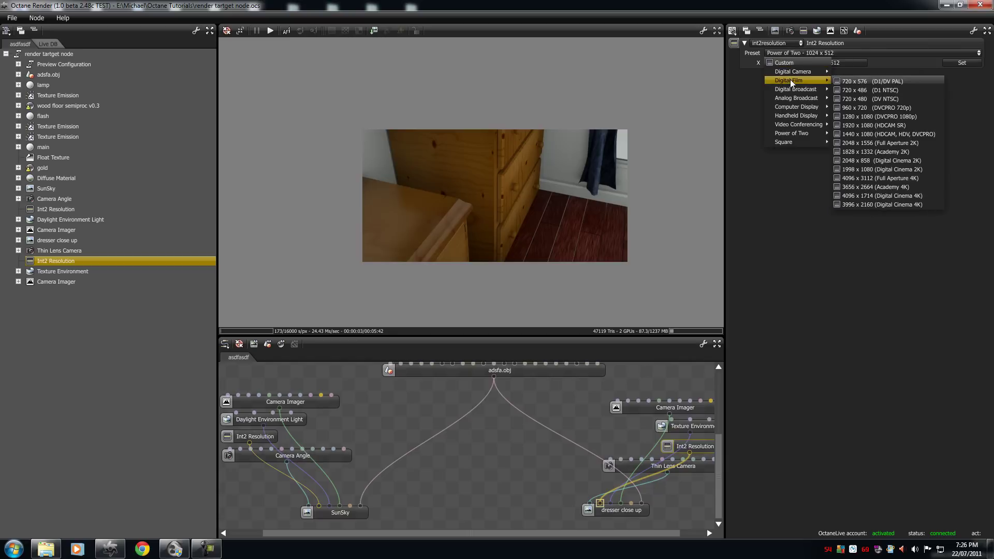
pyautogui.click(853, 99)
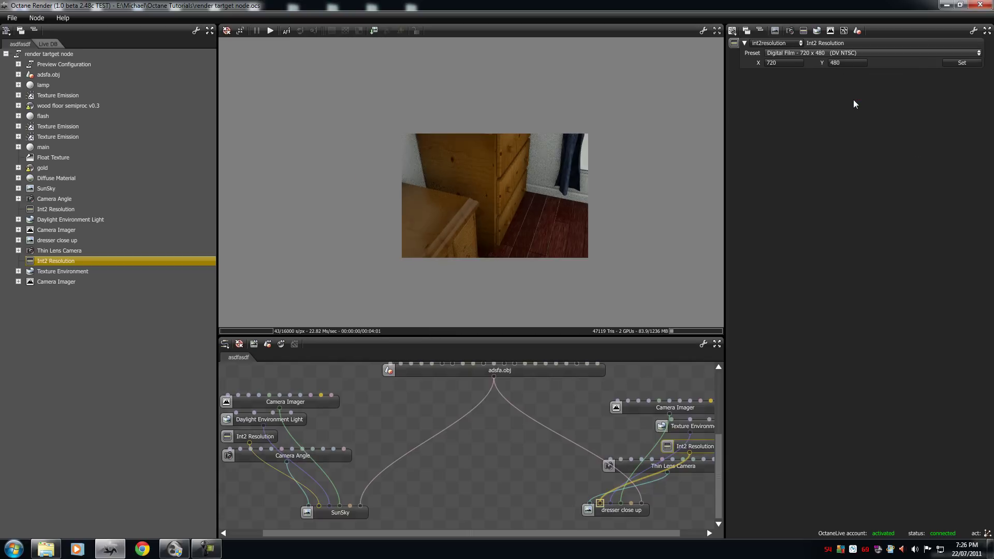
# Orbit the camera lower and closer to frame the lamp on the dresser top
pyautogui.scroll(1, 495, 195)
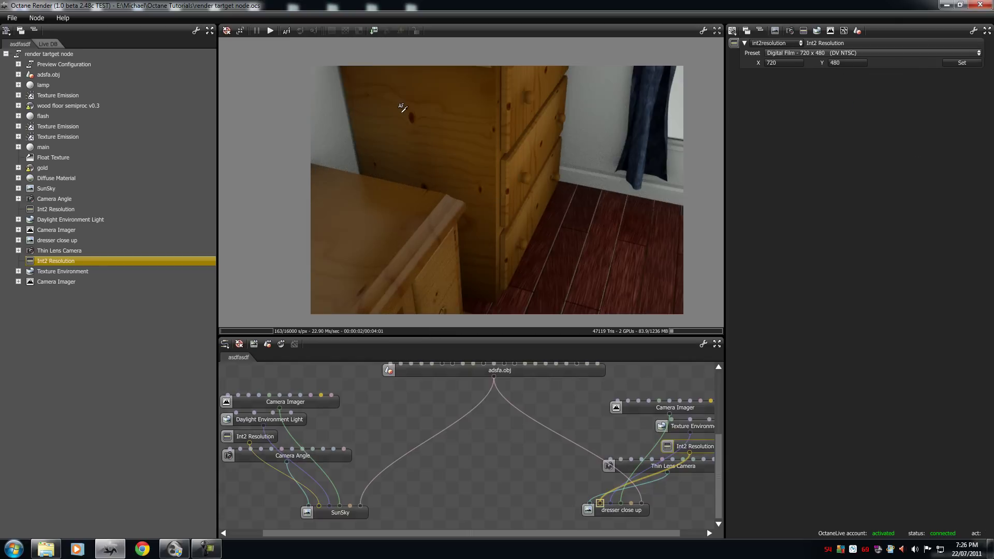
pyautogui.moveTo(460, 229); pyautogui.dragTo(433, 162)
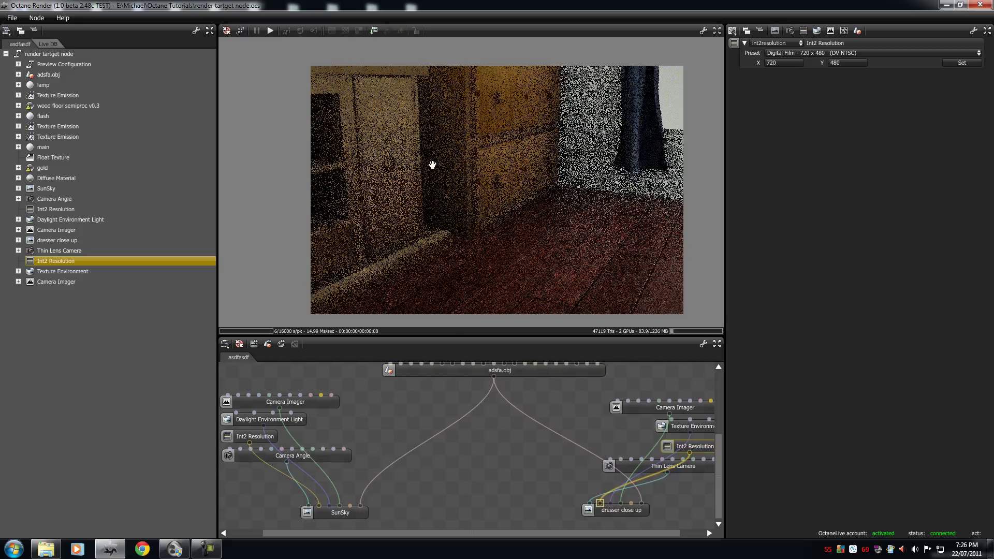
pyautogui.moveTo(510, 183); pyautogui.dragTo(523, 240)
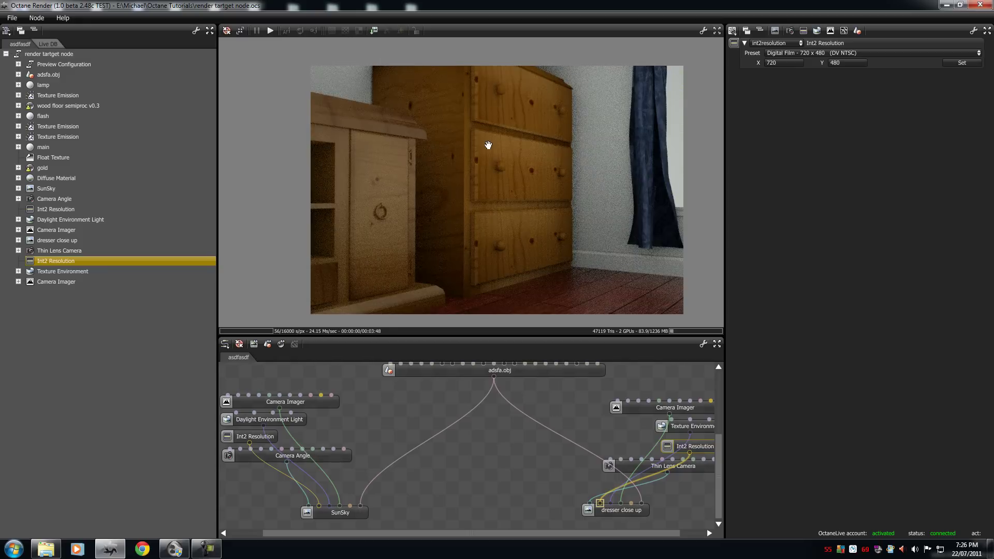
pyautogui.moveTo(488, 144); pyautogui.dragTo(506, 233)
# Set the Texture Environment texture strength to 0.980
pyautogui.click(637, 465)
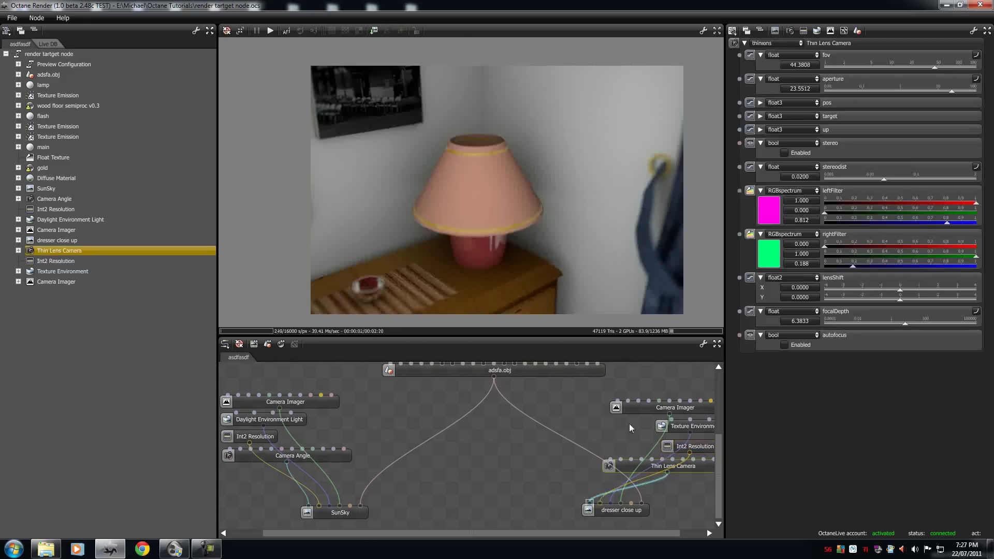
pyautogui.click(817, 30)
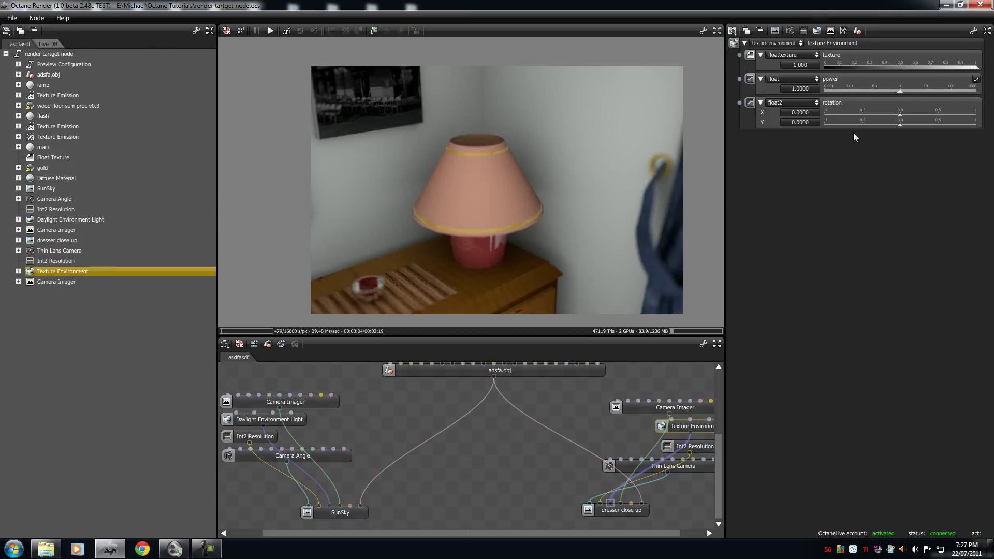
pyautogui.moveTo(843, 69); pyautogui.dragTo(972, 78)
pyautogui.scroll(6, 723, 383)
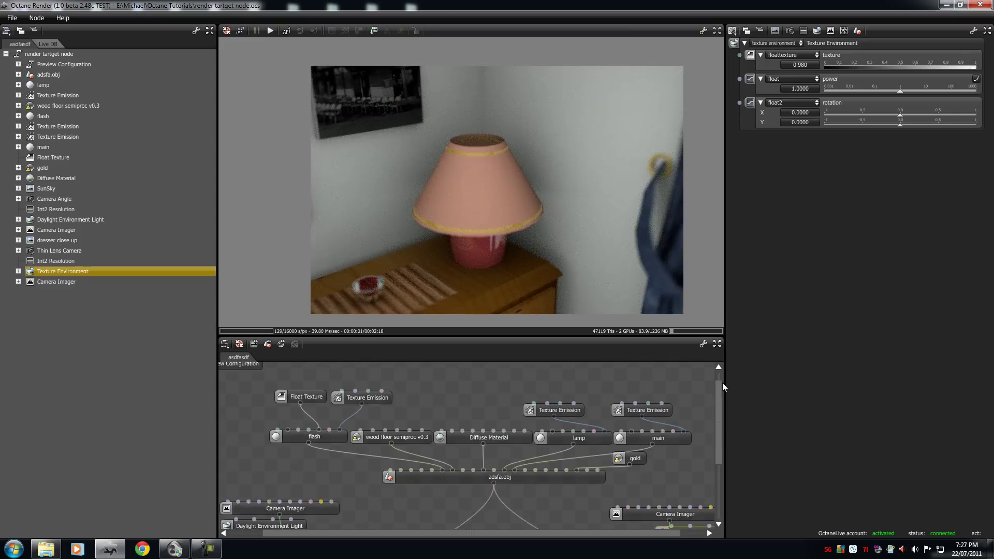
# Raise the lamp's Texture Emission power to about 151.67
pyautogui.click(632, 427)
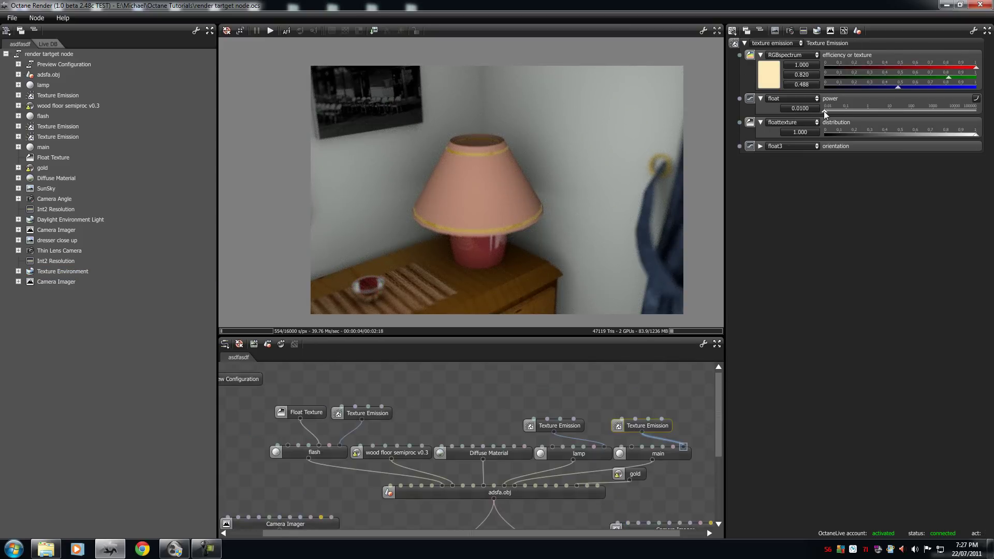
pyautogui.click(572, 427)
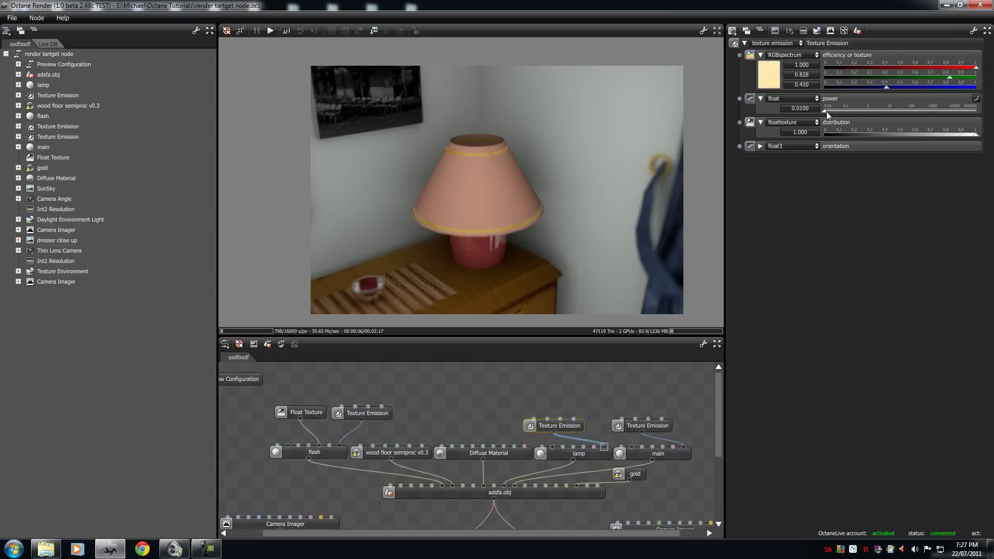
pyautogui.moveTo(827, 112); pyautogui.dragTo(915, 110)
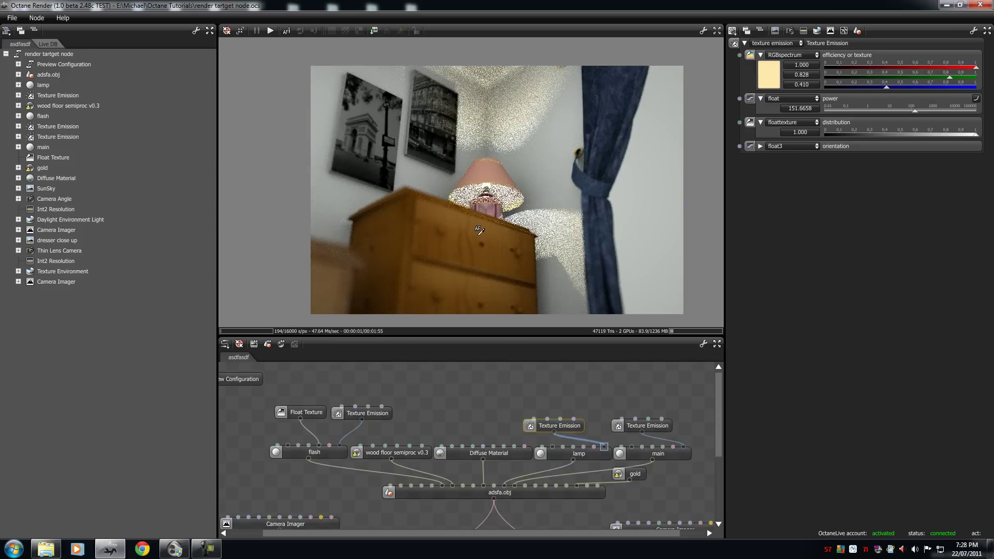
# Set the environment texture to 0 for a black background and use the pmc kernel
pyautogui.click(817, 30)
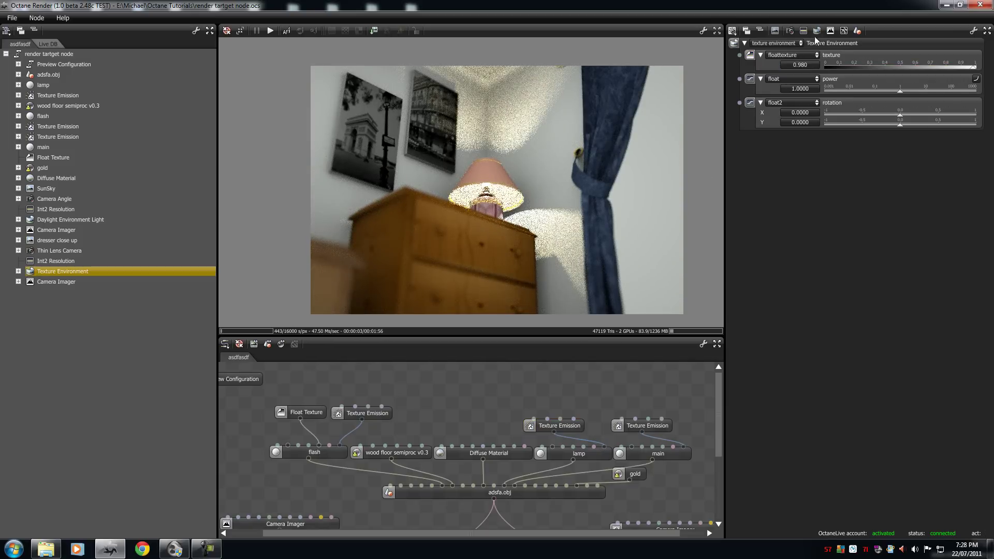
pyautogui.moveTo(831, 66); pyautogui.dragTo(807, 69)
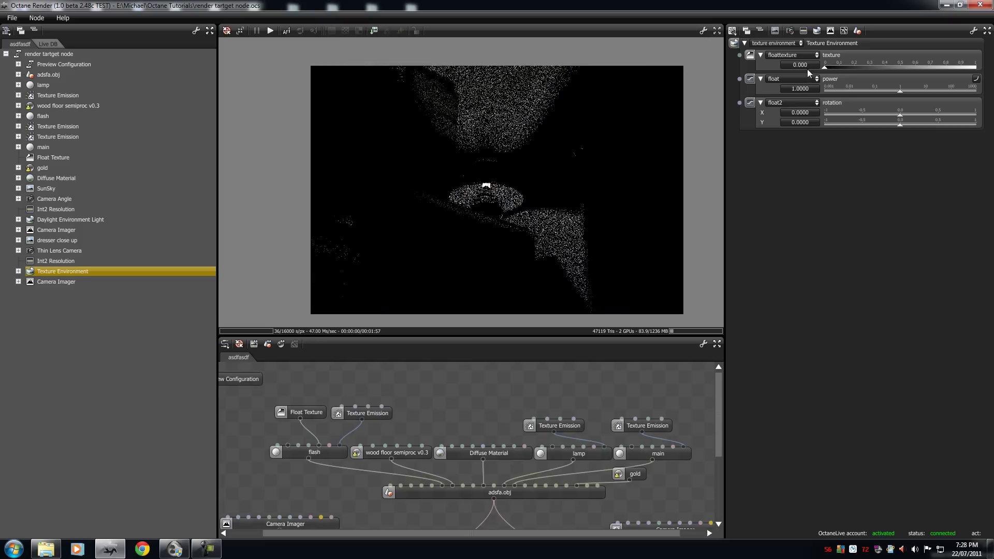
pyautogui.click(843, 32)
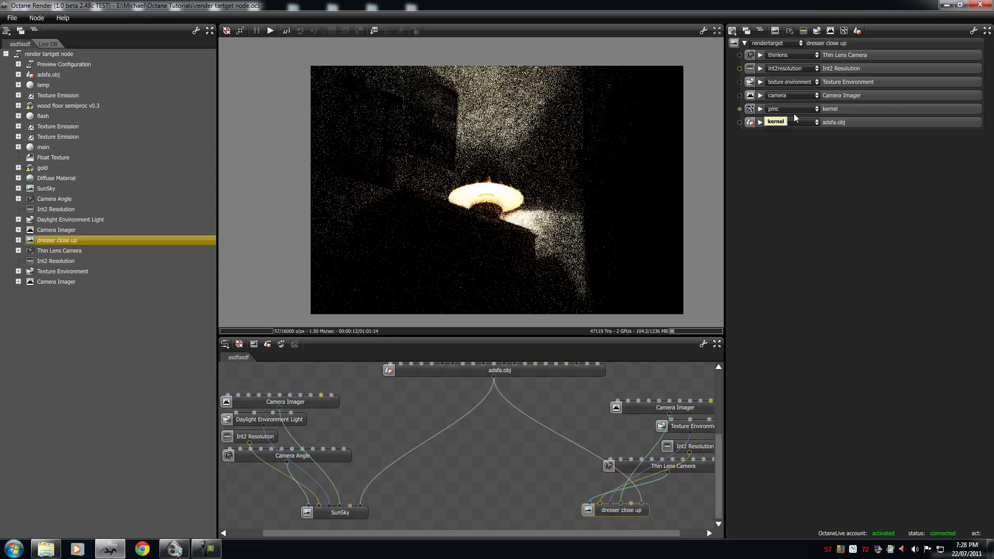
# Set the resolution preset to Digital Film 1440 x 1080 (HDCAM, HDV, DVCPRO)
pyautogui.click(803, 31)
pyautogui.click(802, 53)
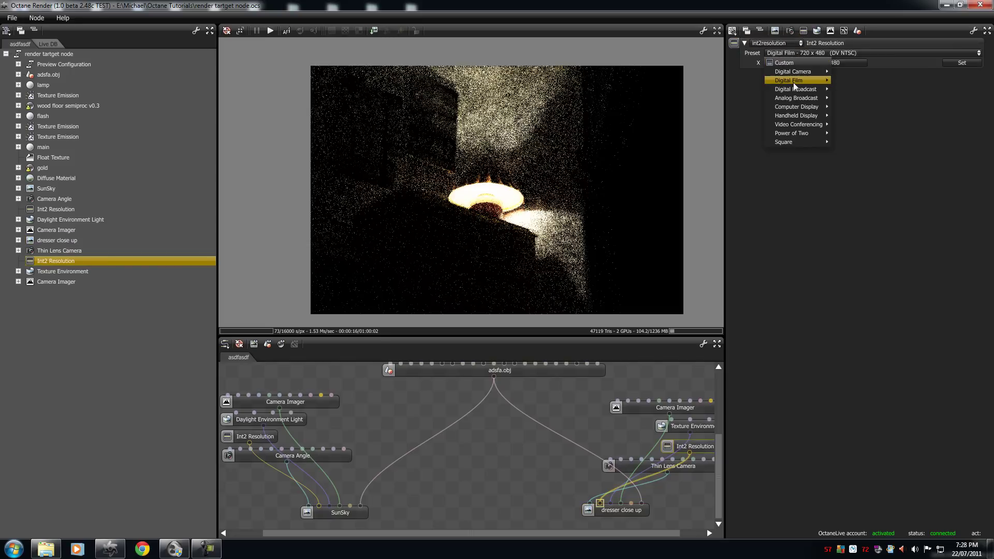
pyautogui.moveTo(796, 82)
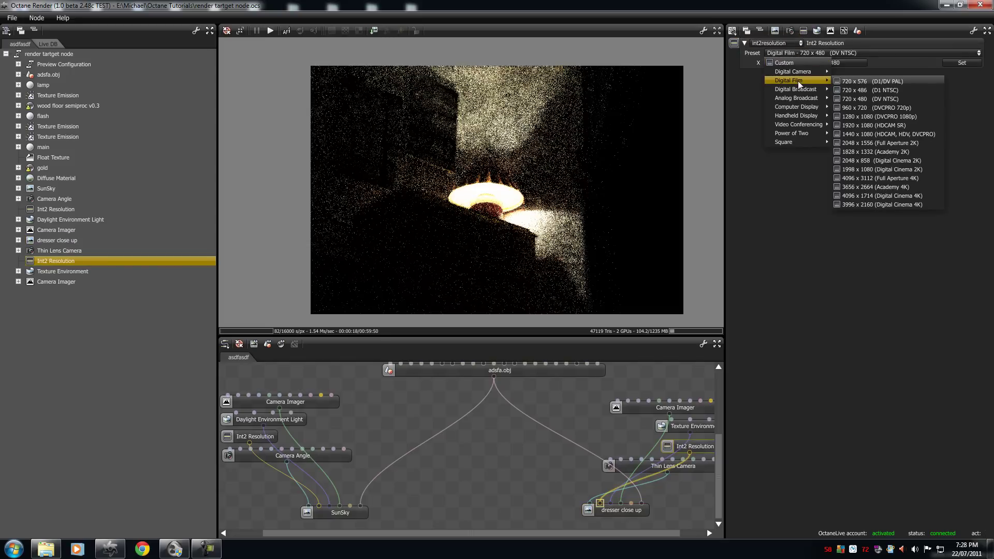
pyautogui.click(863, 134)
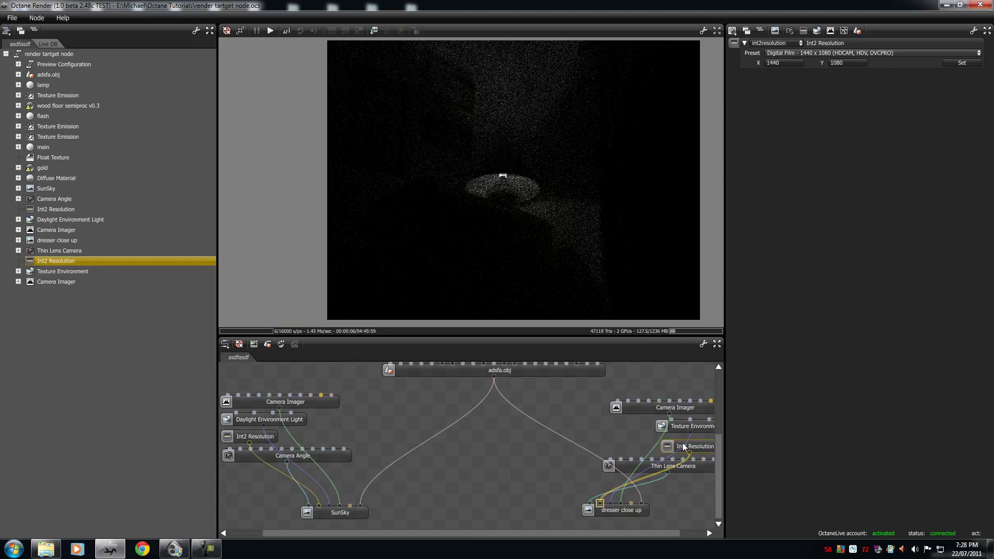
# Set the Camera Imager's hotpixel removal to 0.2048 and exposure to 0.8586
pyautogui.click(673, 409)
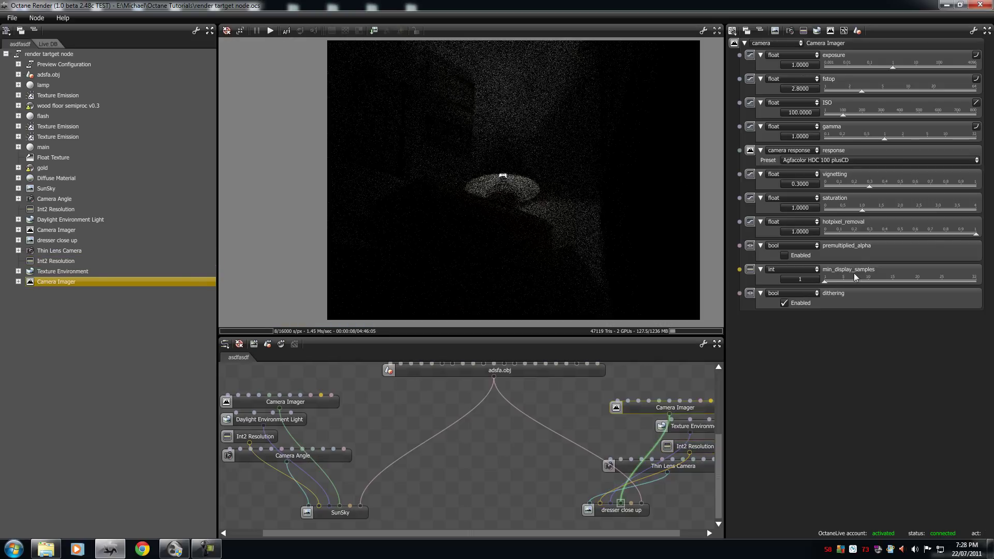
pyautogui.click(855, 234)
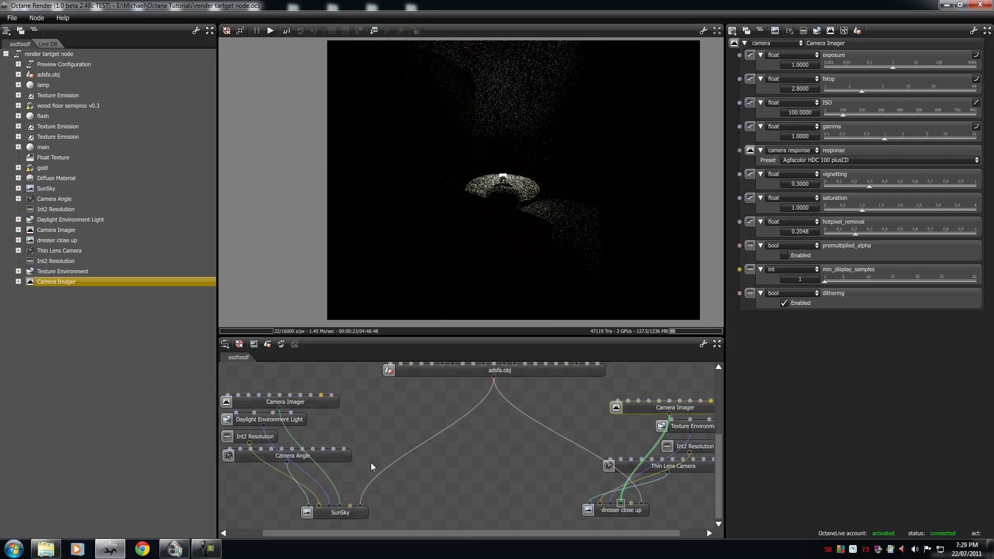
pyautogui.click(616, 509)
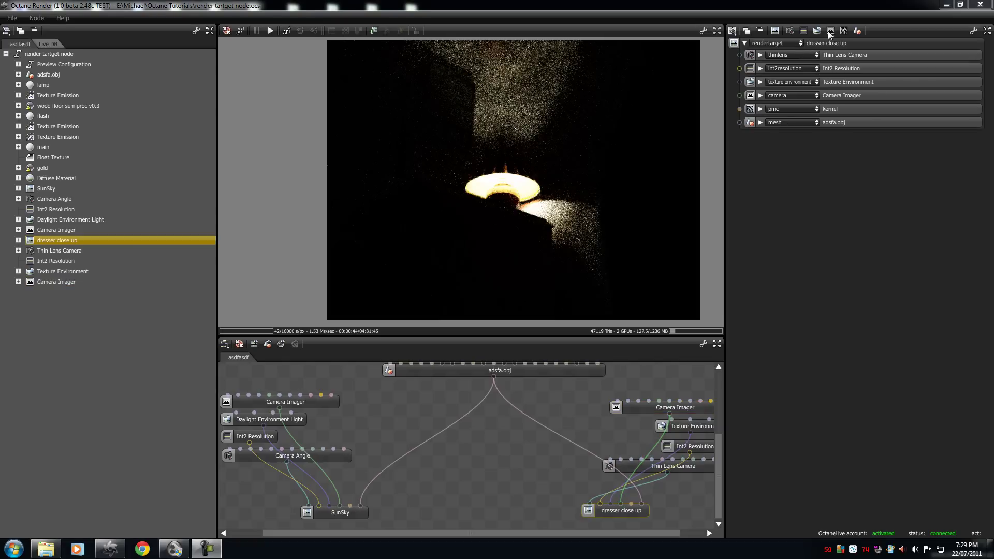
pyautogui.click(830, 31)
pyautogui.moveTo(893, 67)
pyautogui.mouseDown()
pyautogui.moveTo(902, 67)
pyautogui.moveTo(892, 66)
pyautogui.mouseUp()
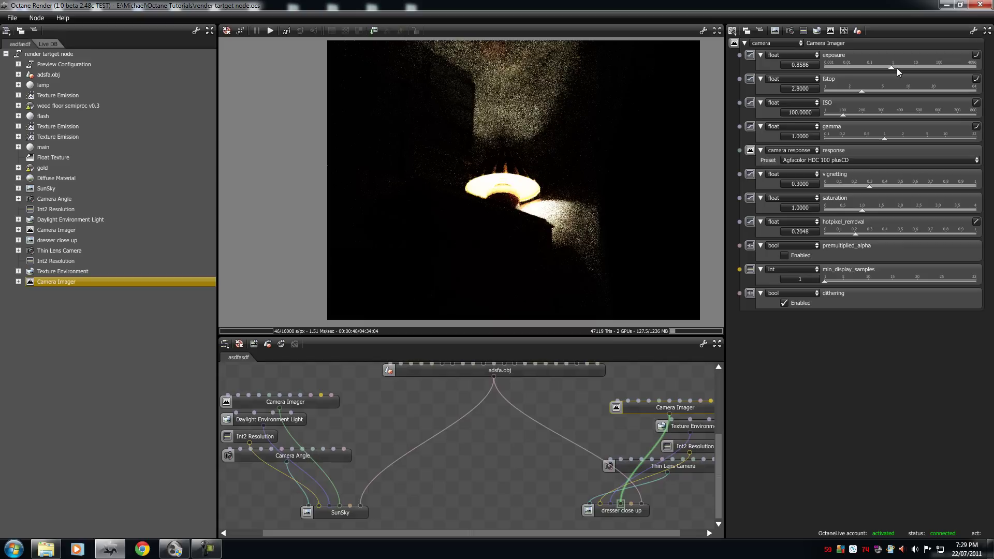